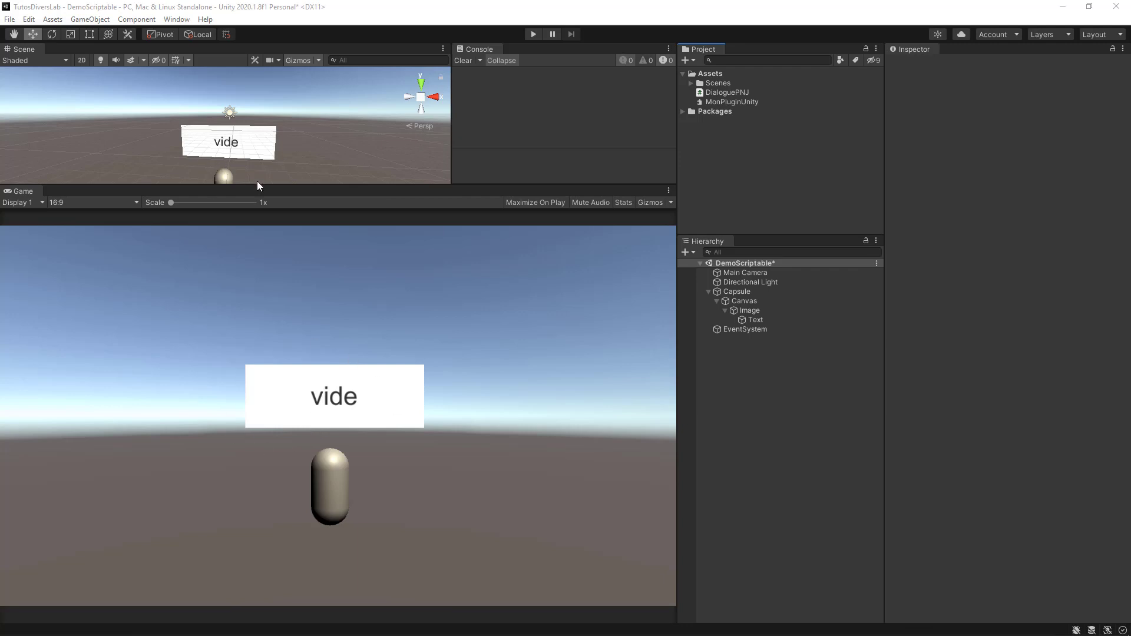
- Drag the Scene/Game divider down so the capsule and its 'vide' panel appear larger
{"action": "left_click_drag", "start_coordinate": [257, 184], "coordinate": [263, 285]}
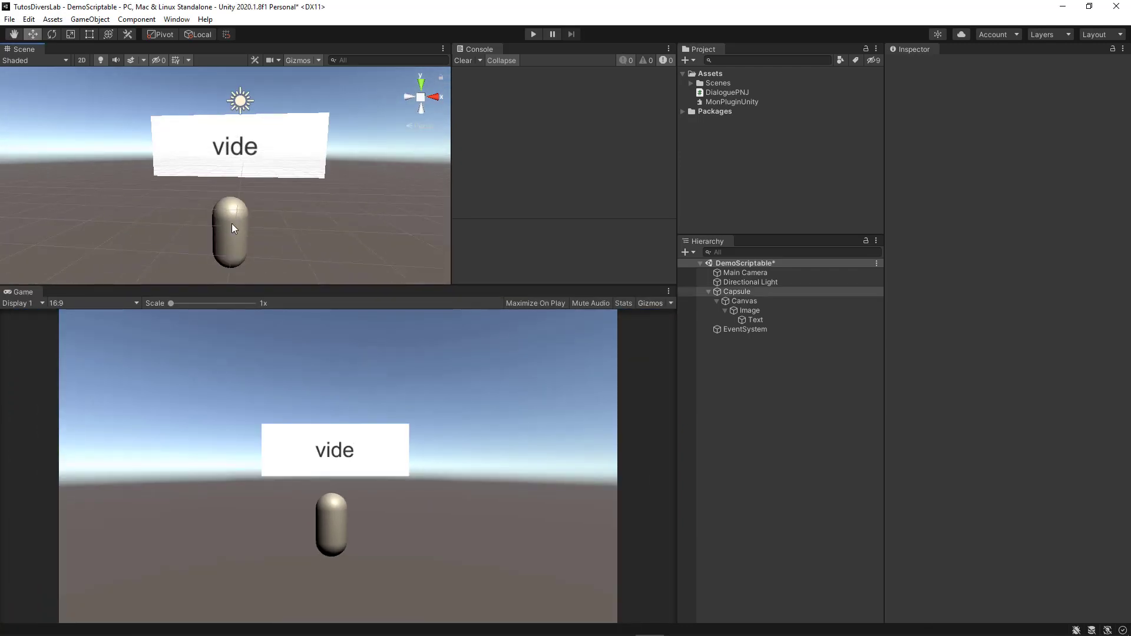
- Inspect the Capsule's Canvas, Image and Text objects, then view the MonPluginUnity.dll import settings
{"action": "left_click", "coordinate": [232, 224]}
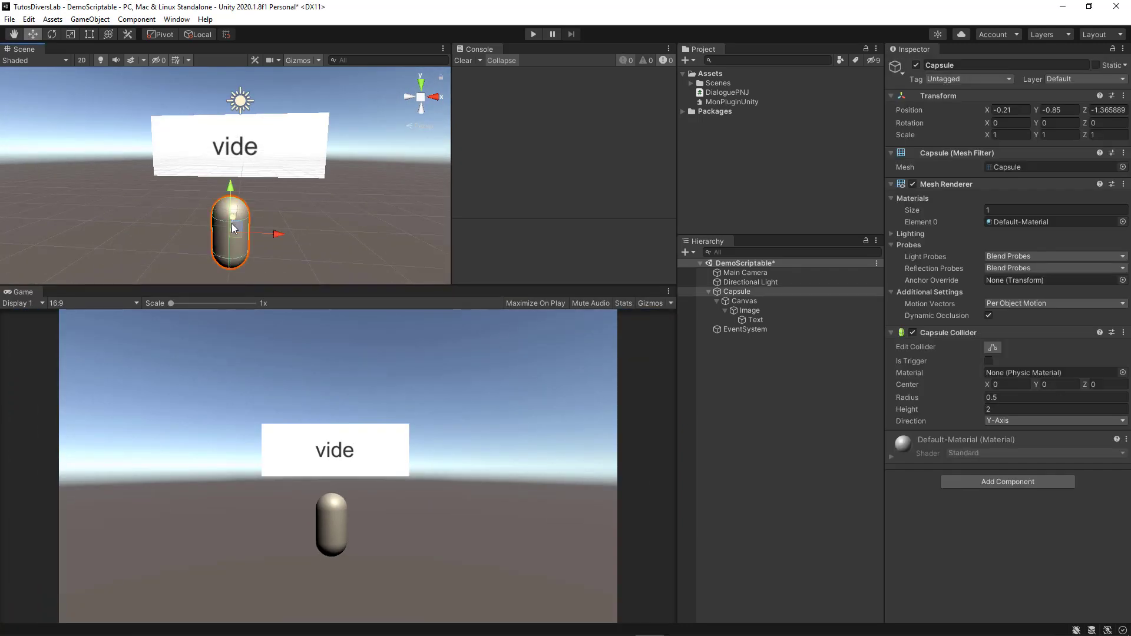
{"action": "left_click", "coordinate": [747, 301]}
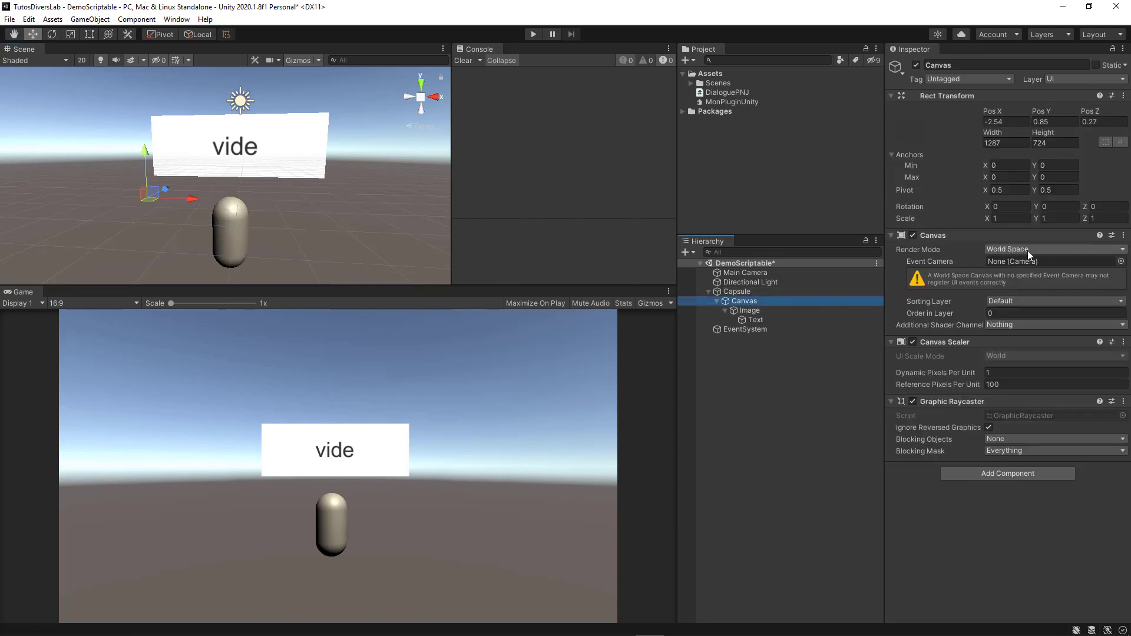
{"action": "left_click", "coordinate": [749, 310]}
{"action": "left_click", "coordinate": [756, 319]}
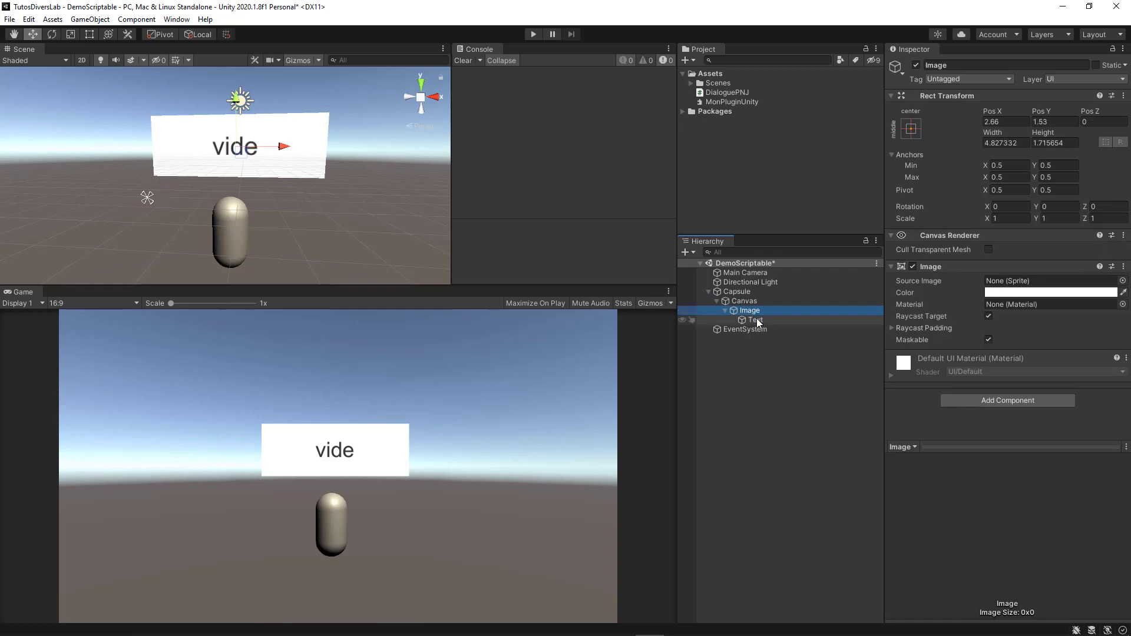
{"action": "middle_click_drag", "start_coordinate": [312, 250], "coordinate": [354, 234]}
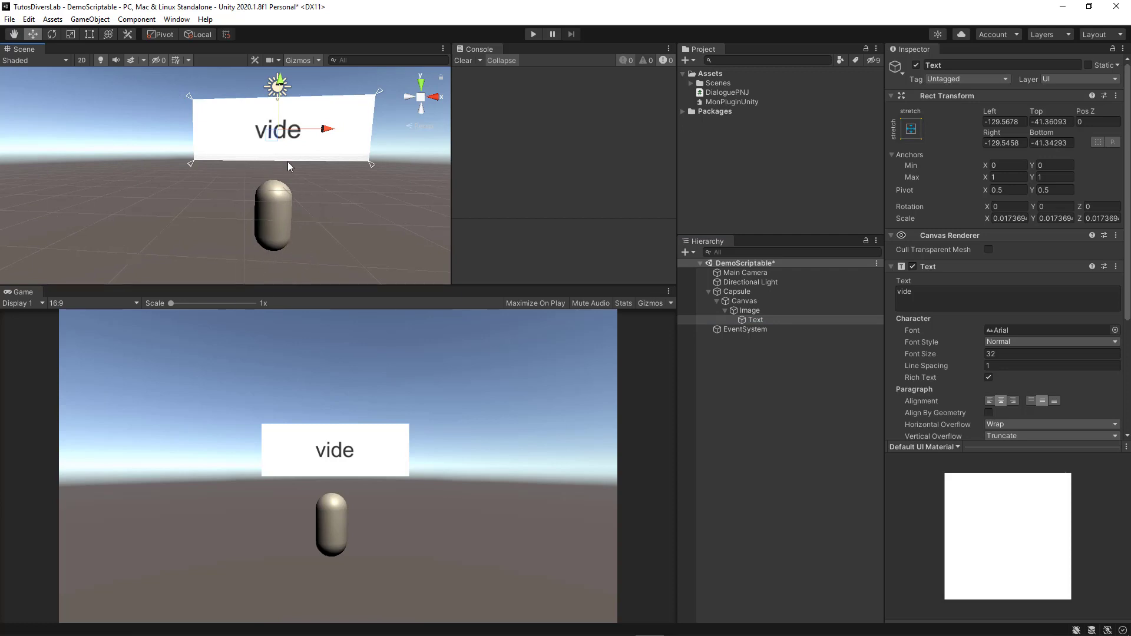
{"action": "right_click_drag", "start_coordinate": [358, 181], "coordinate": [328, 206]}
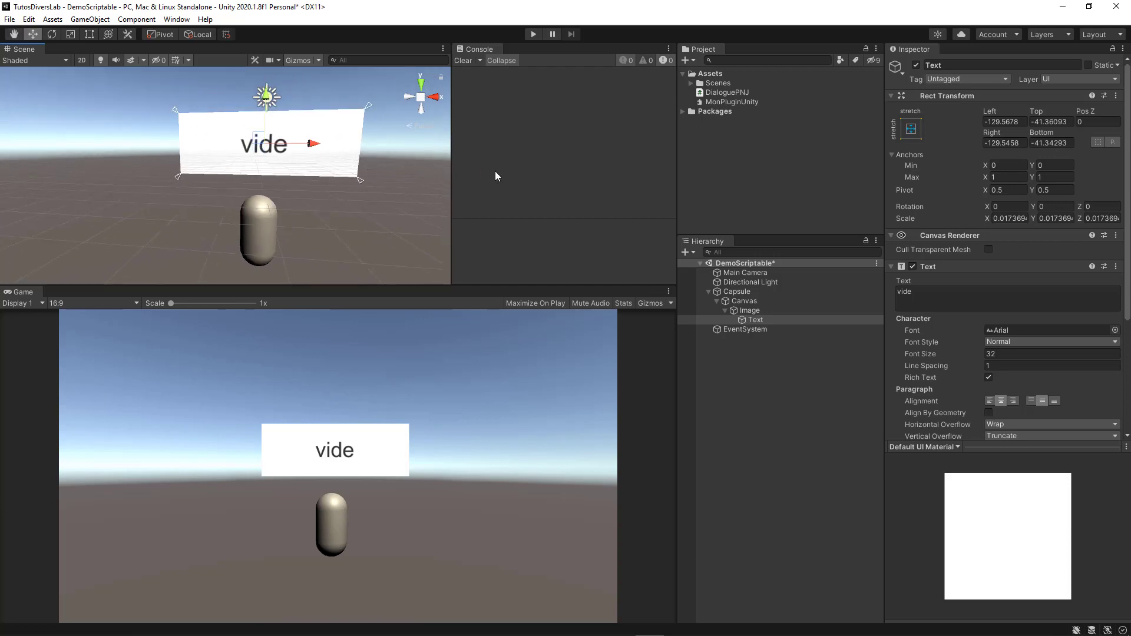
{"action": "left_click", "coordinate": [733, 102]}
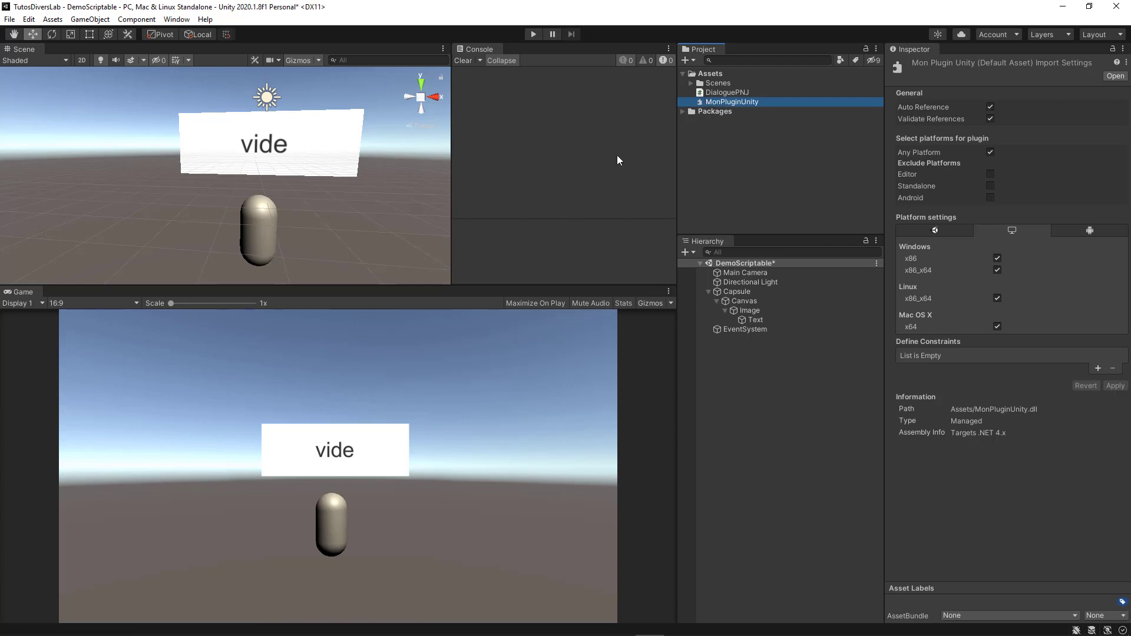
- Select the original Capsule and move it to the left side of the scene
{"action": "middle_click_drag", "start_coordinate": [336, 229], "coordinate": [333, 213]}
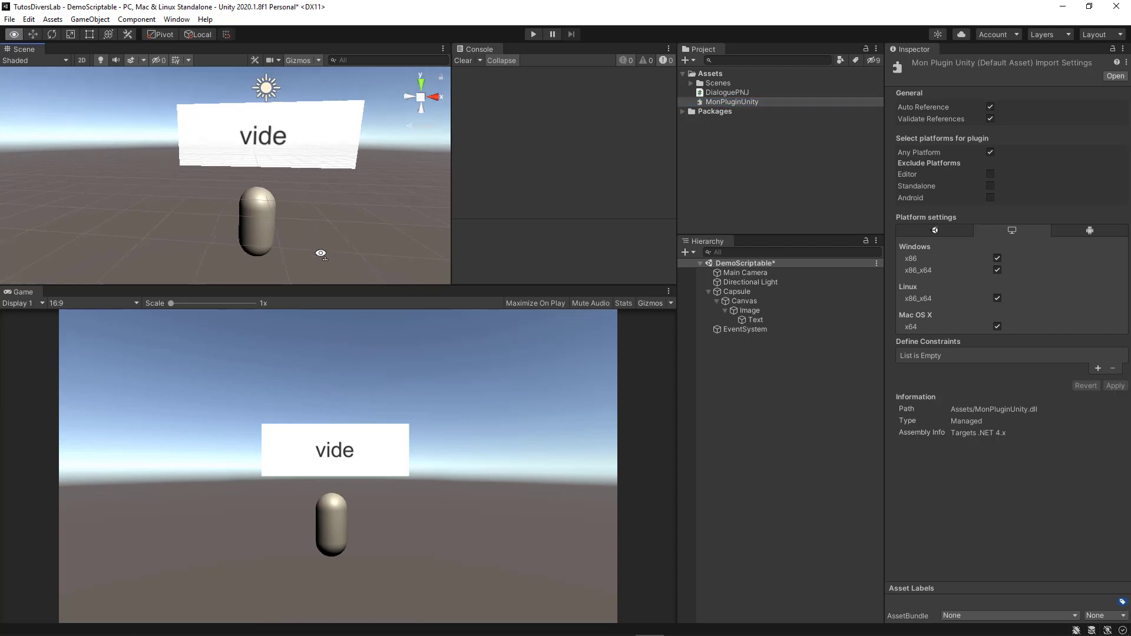
{"action": "left_click", "coordinate": [259, 214]}
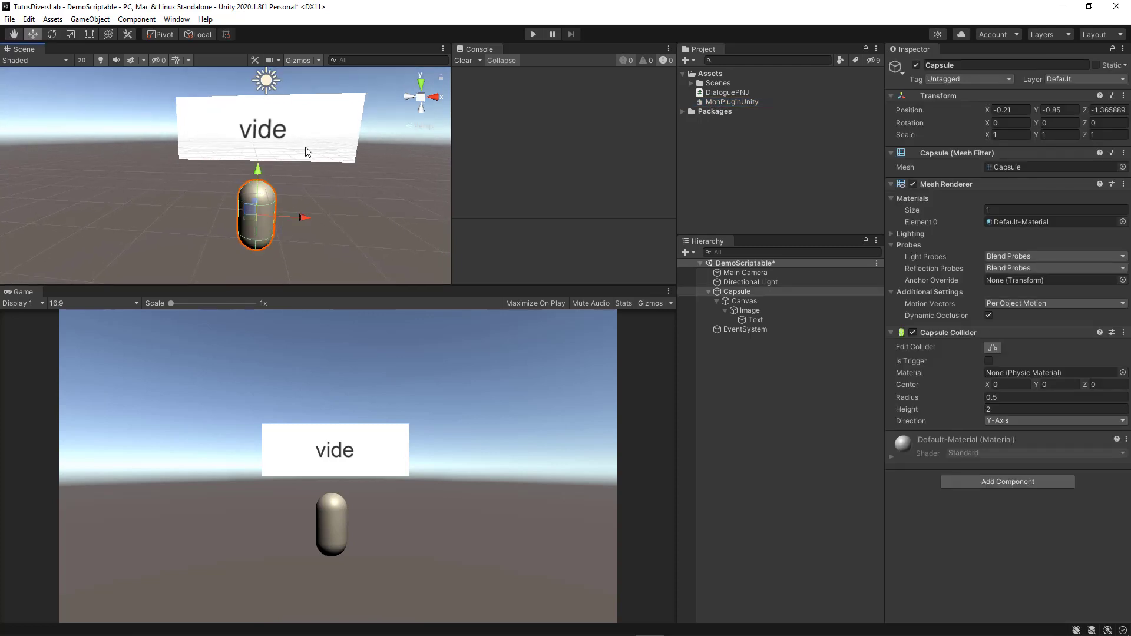
{"action": "left_click", "coordinate": [748, 319]}
{"action": "left_click", "coordinate": [737, 291]}
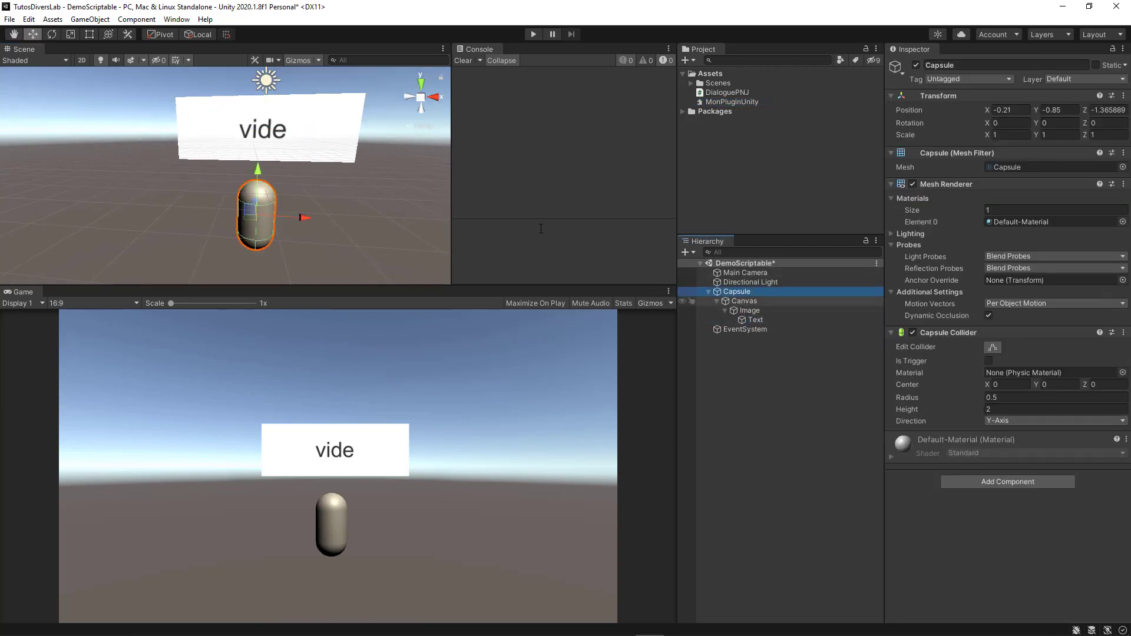
{"action": "right_click_drag", "start_coordinate": [352, 180], "coordinate": [253, 228]}
{"action": "left_click_drag", "start_coordinate": [239, 230], "coordinate": [137, 212]}
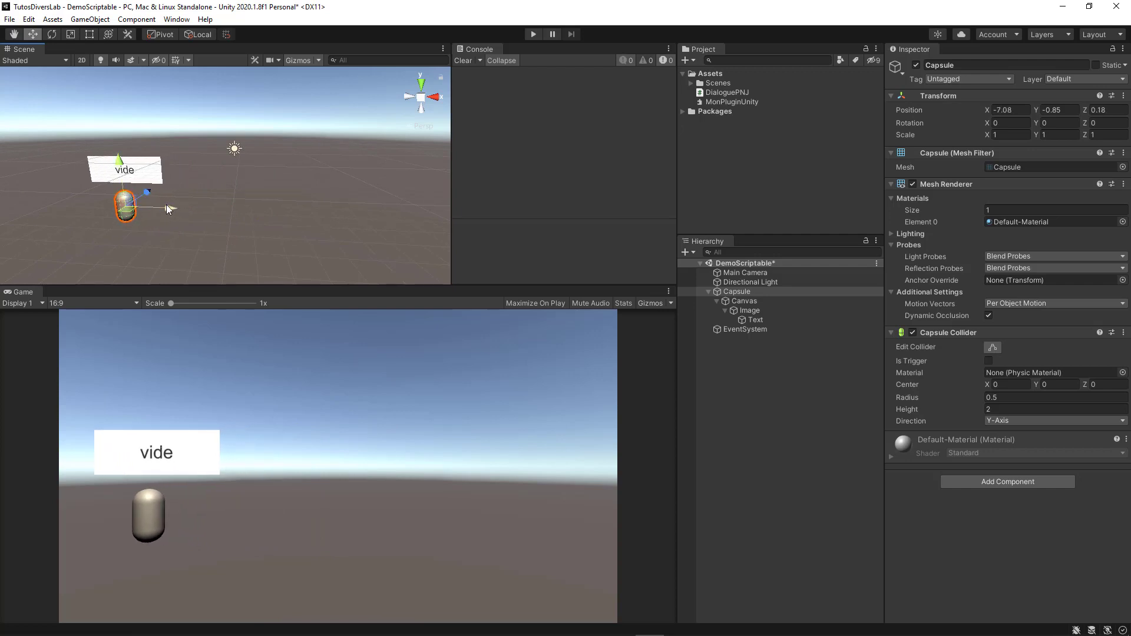
- Duplicate the capsule twice, placing the first copy on the right
{"action": "key", "text": "ctrl+d"}
{"action": "mouse_move", "coordinate": [166, 210]}
{"action": "left_mouse_down"}
{"action": "mouse_move", "coordinate": [370, 217]}
{"action": "mouse_move", "coordinate": [233, 242]}
{"action": "left_mouse_up"}
{"action": "key", "text": "ctrl+d"}
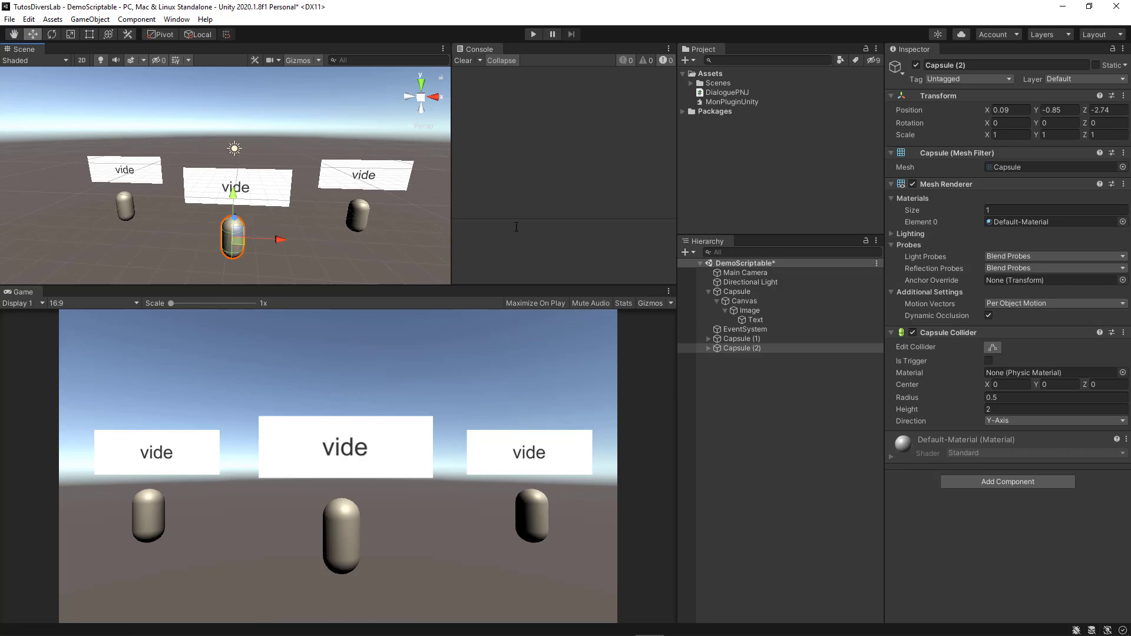
- Create a new C# script named PnjBehaviour in the Project panel
{"action": "right_click", "coordinate": [718, 158]}
{"action": "mouse_move", "coordinate": [854, 167]}
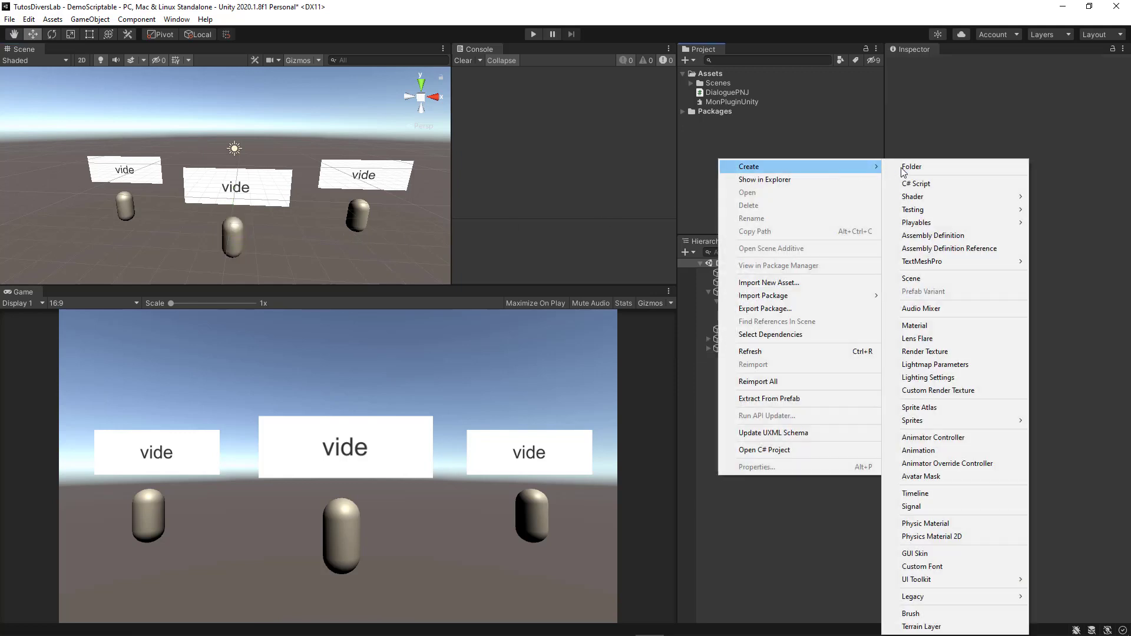
{"action": "left_click", "coordinate": [911, 183]}
{"action": "type", "text": "Pn"}
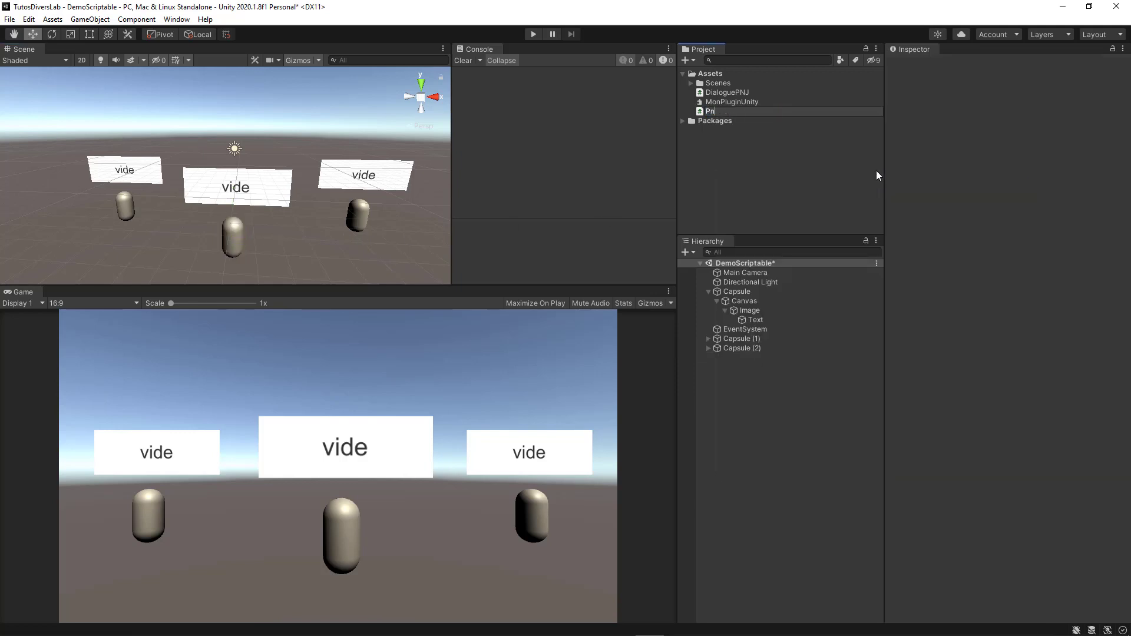
{"action": "type", "text": "jBehav"}
{"action": "type", "text": "iour"}
{"action": "key", "text": "Return"}
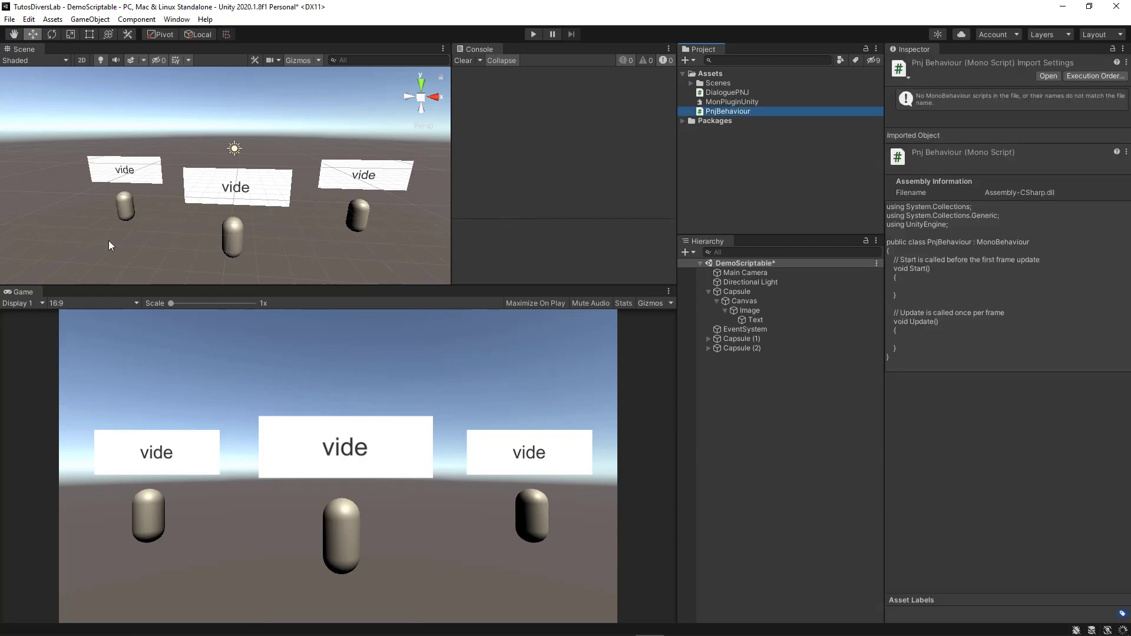
- Attach the PnjBehaviour script to Capsule, Capsule (1) and Capsule (2)
{"action": "left_click", "coordinate": [707, 291]}
{"action": "left_click", "coordinate": [722, 292]}
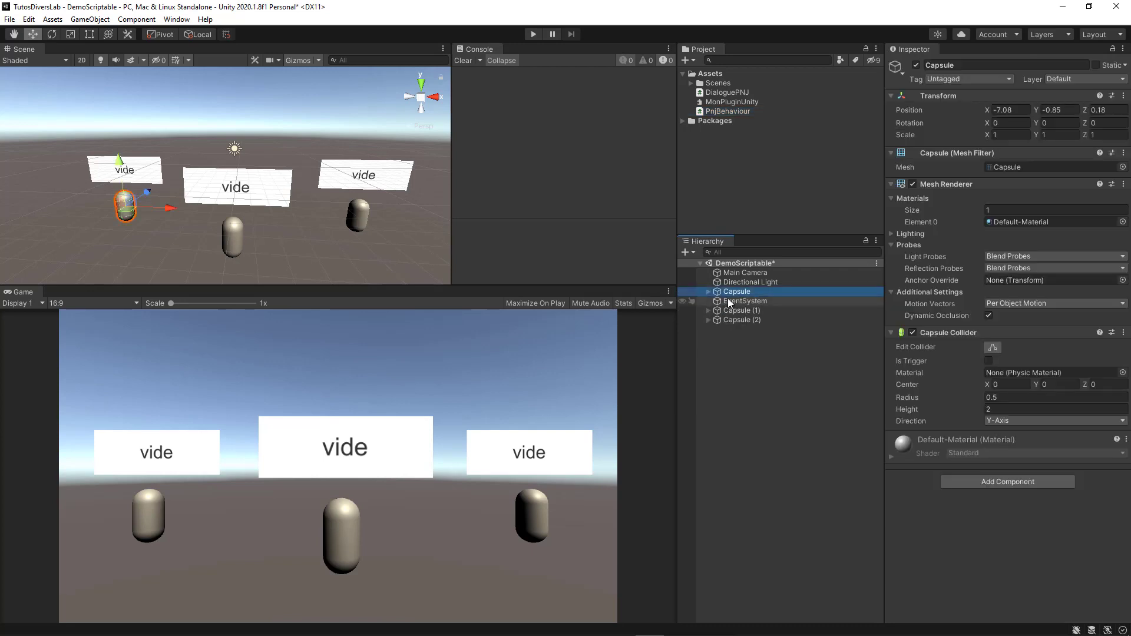
{"action": "left_click_drag", "start_coordinate": [723, 303], "coordinate": [716, 313]}
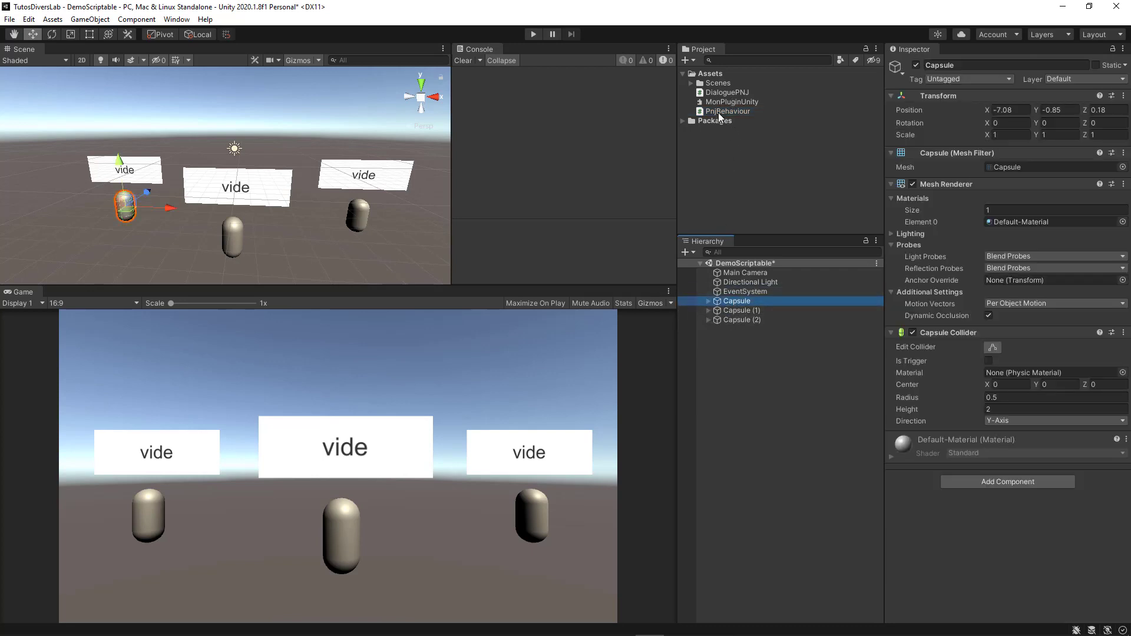
{"action": "left_click_drag", "start_coordinate": [719, 112], "coordinate": [938, 509]}
{"action": "left_click", "coordinate": [741, 310]}
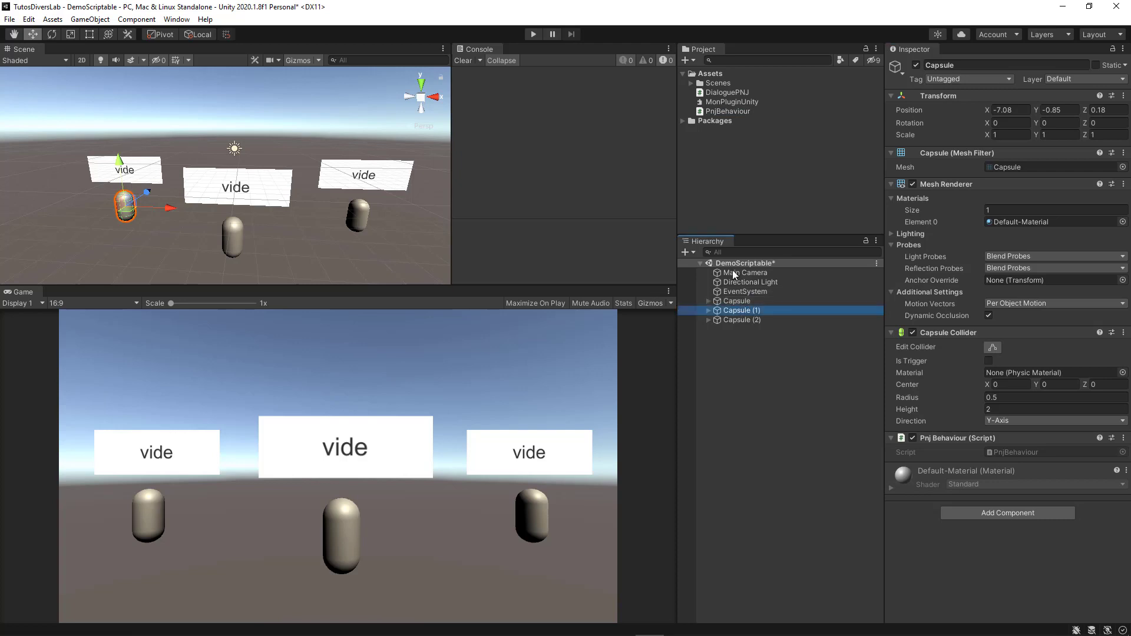
{"action": "left_click_drag", "start_coordinate": [734, 110], "coordinate": [979, 519]}
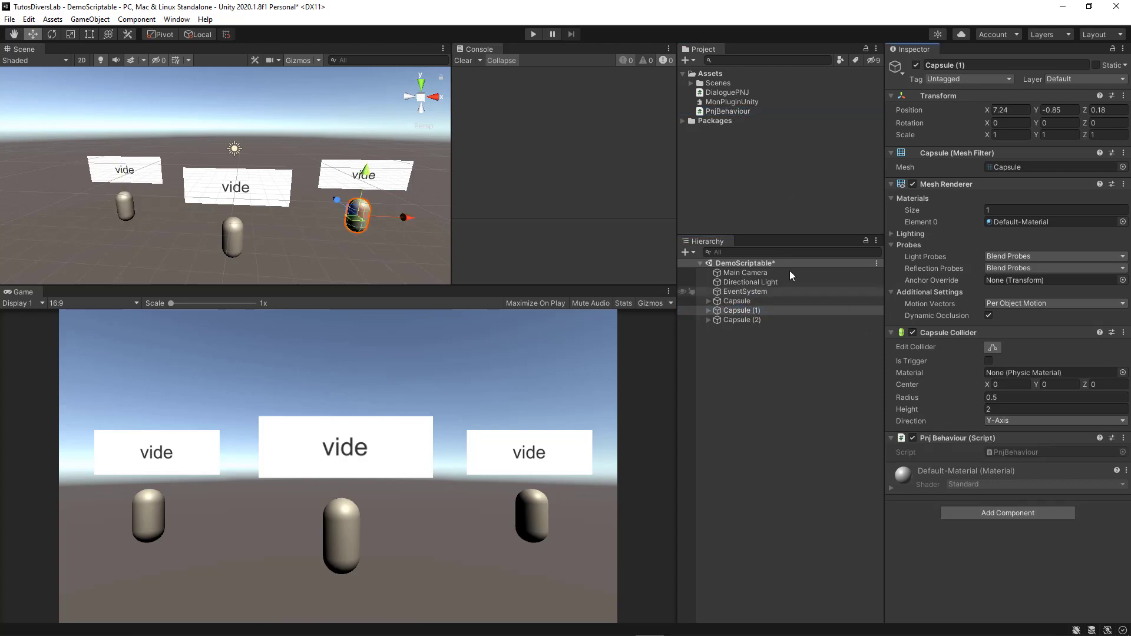
{"action": "left_click", "coordinate": [744, 320]}
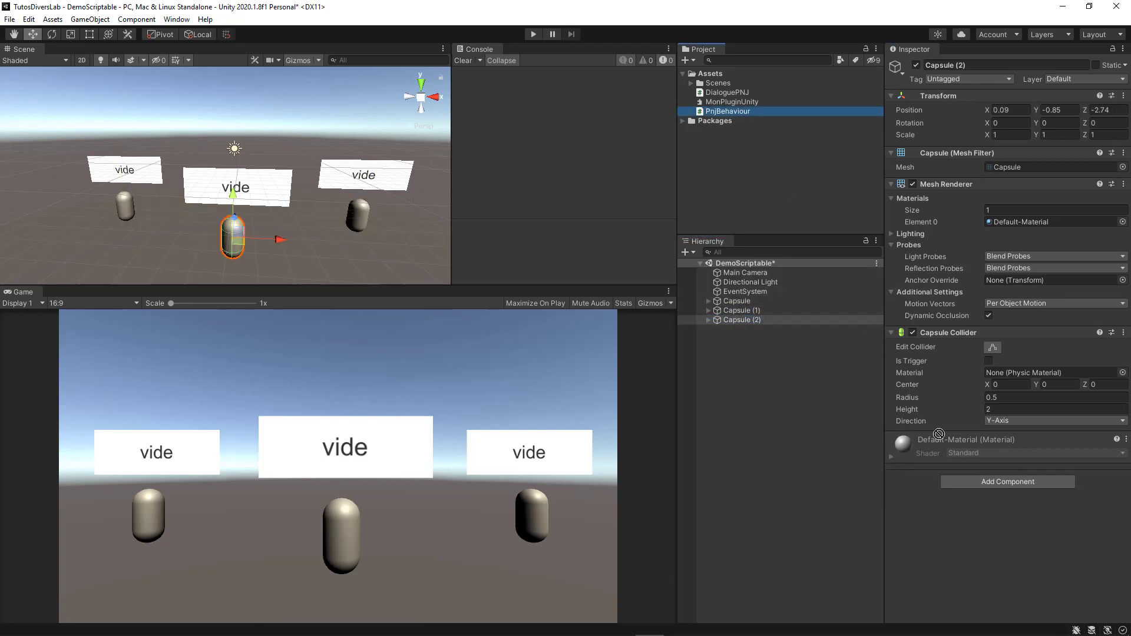
{"action": "left_click_drag", "start_coordinate": [729, 112], "coordinate": [978, 513]}
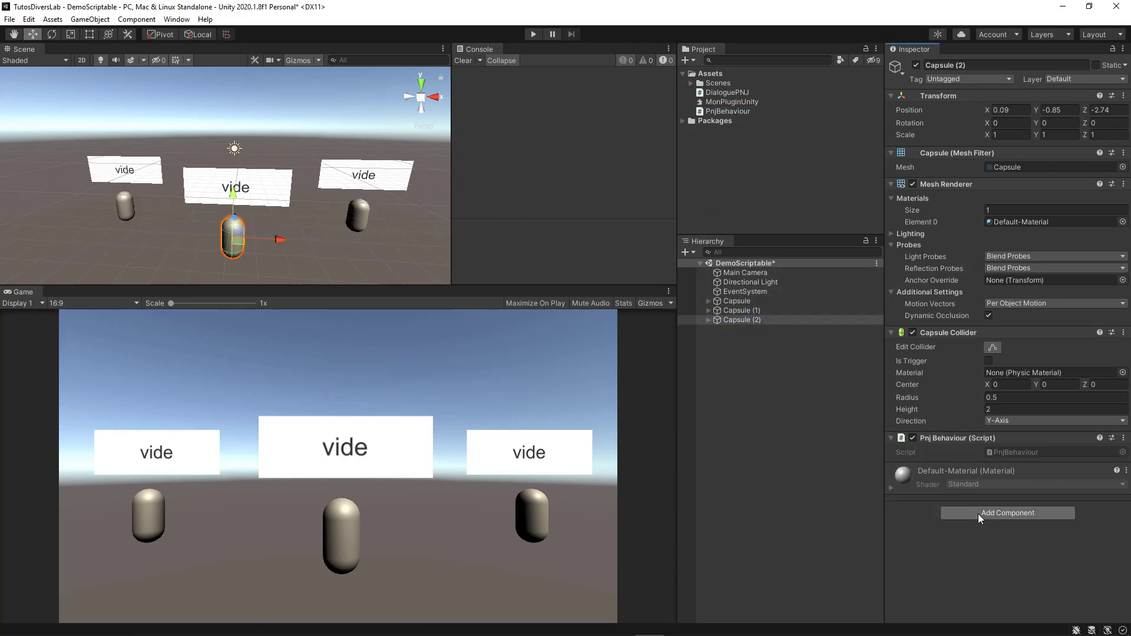
{"action": "double_click", "coordinate": [731, 109]}
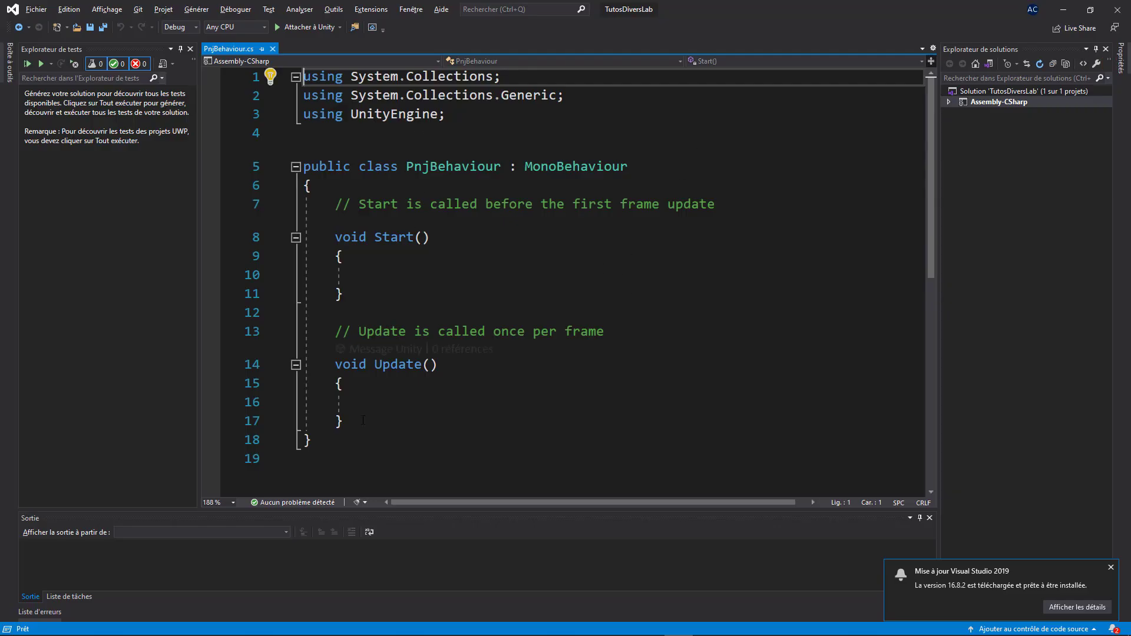
- Delete the unused Update method and the Start comment from PnjBehaviour
{"action": "left_click_drag", "start_coordinate": [363, 420], "coordinate": [307, 321]}
{"action": "key", "text": "Delete"}
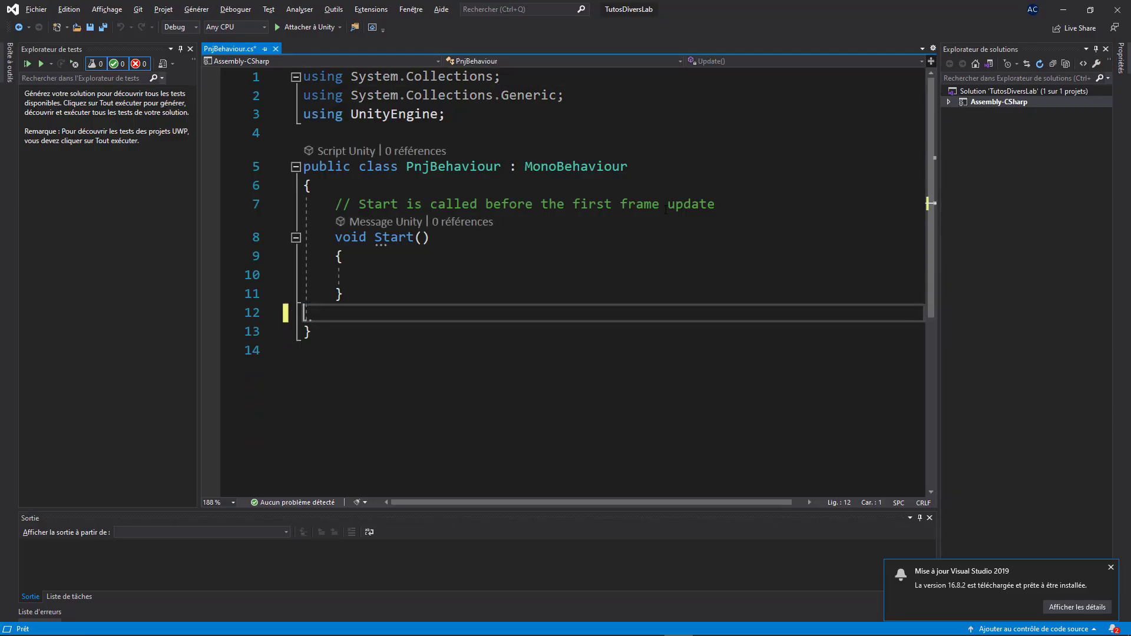
{"action": "left_click_drag", "start_coordinate": [715, 204], "coordinate": [336, 204]}
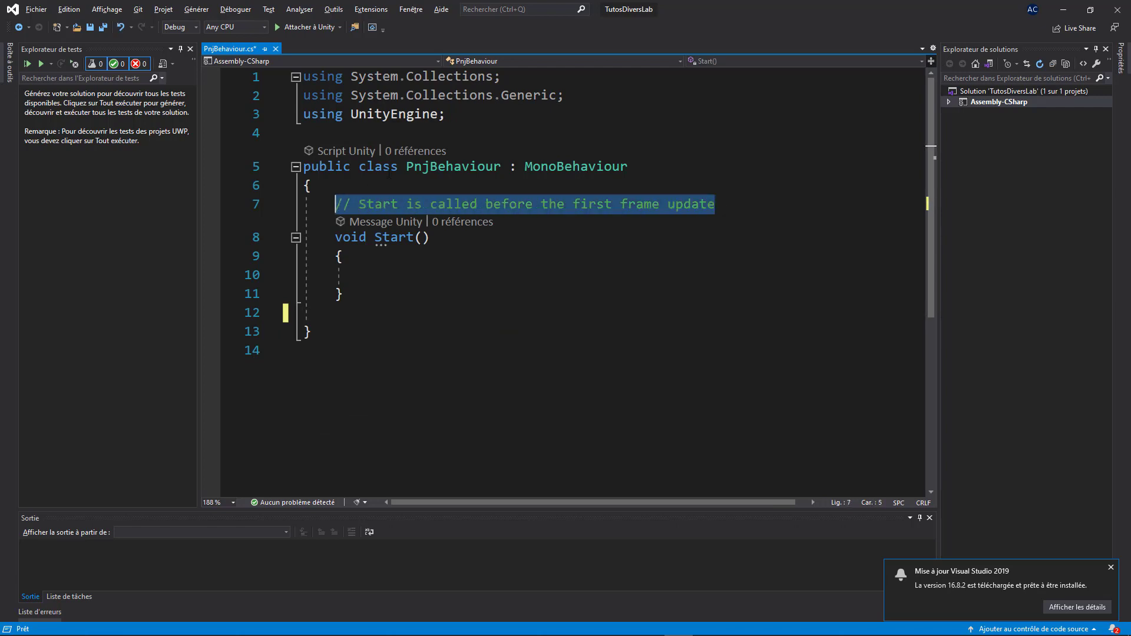
{"action": "key", "text": "Delete"}
- Add a 'using UnityEngine.UI;' line and remove the two System.Collections imports
{"action": "left_click_drag", "start_coordinate": [446, 114], "coordinate": [304, 113]}
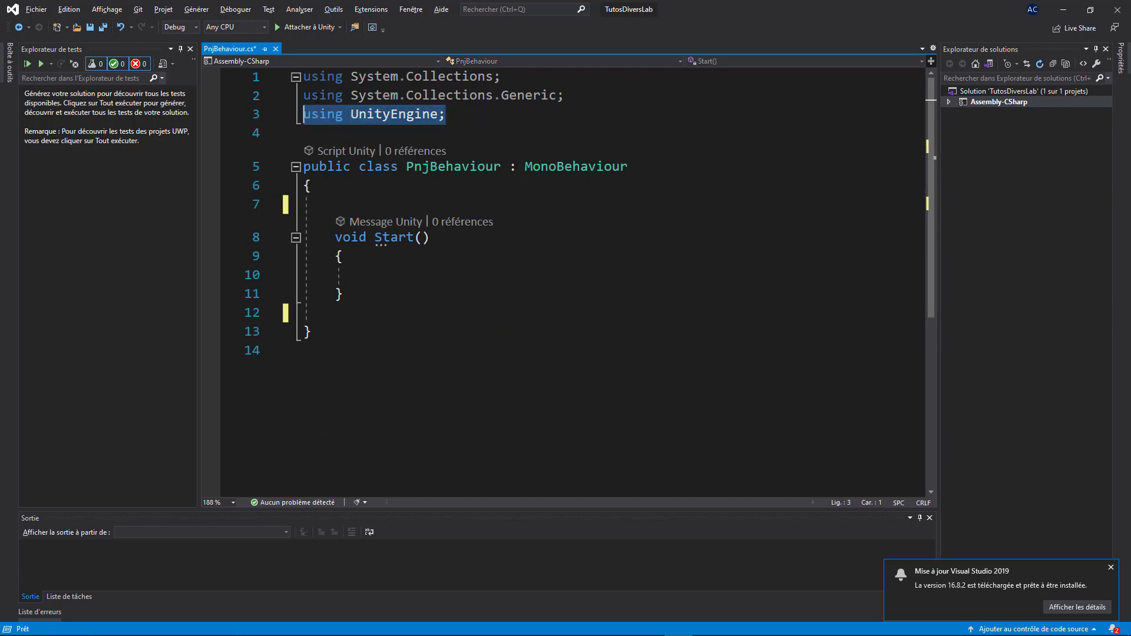
{"action": "key", "text": "ctrl+c"}
{"action": "key", "text": "End"}
{"action": "key", "text": "Return"}
{"action": "key", "text": "ctrl+v"}
{"action": "key", "text": "BackSpace"}
{"action": "type", "text": "."}
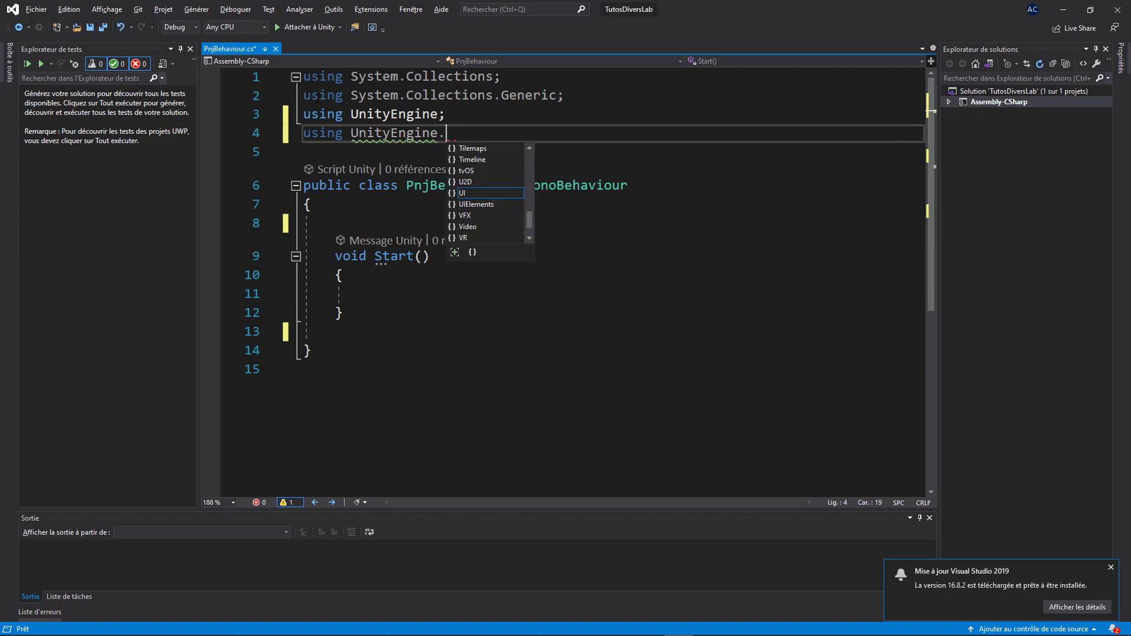
{"action": "type", "text": "UI;"}
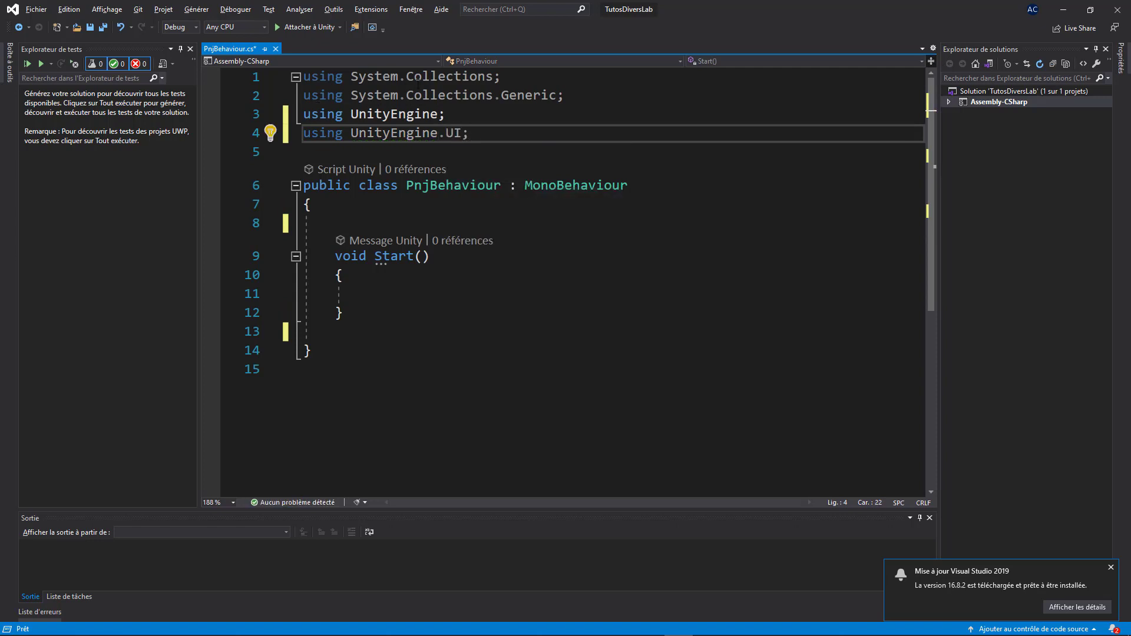
{"action": "left_click_drag", "start_coordinate": [565, 95], "coordinate": [303, 76]}
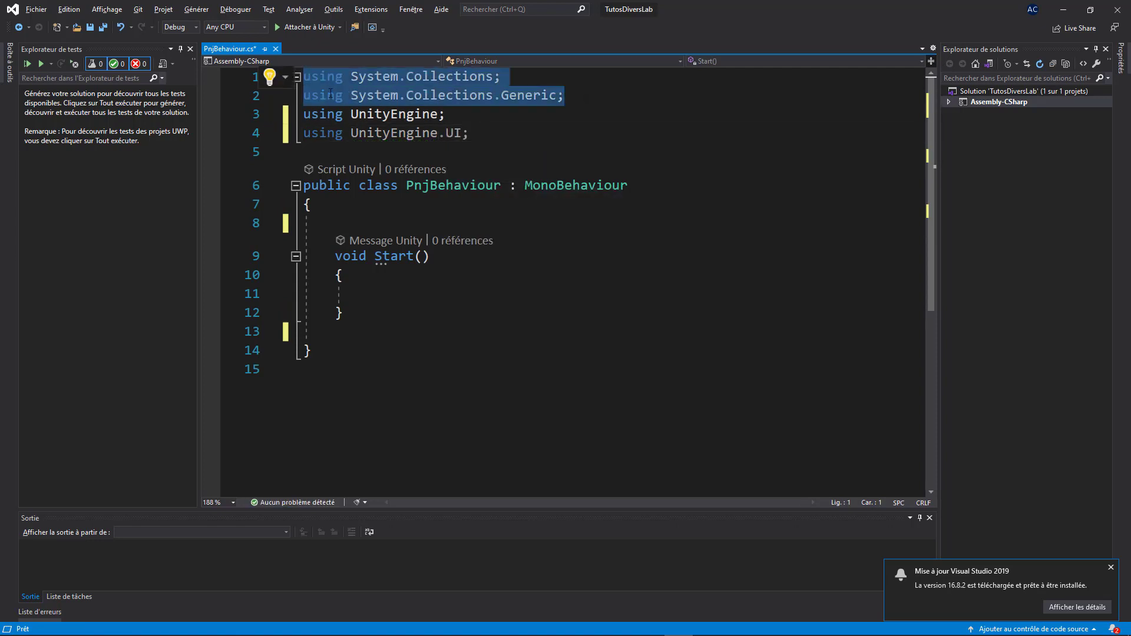
{"action": "key", "text": "Delete"}
{"action": "key", "text": "Delete"}
- Declare a field 'public Text txt;' inside the PnjBehaviour class
{"action": "left_click", "coordinate": [351, 184]}
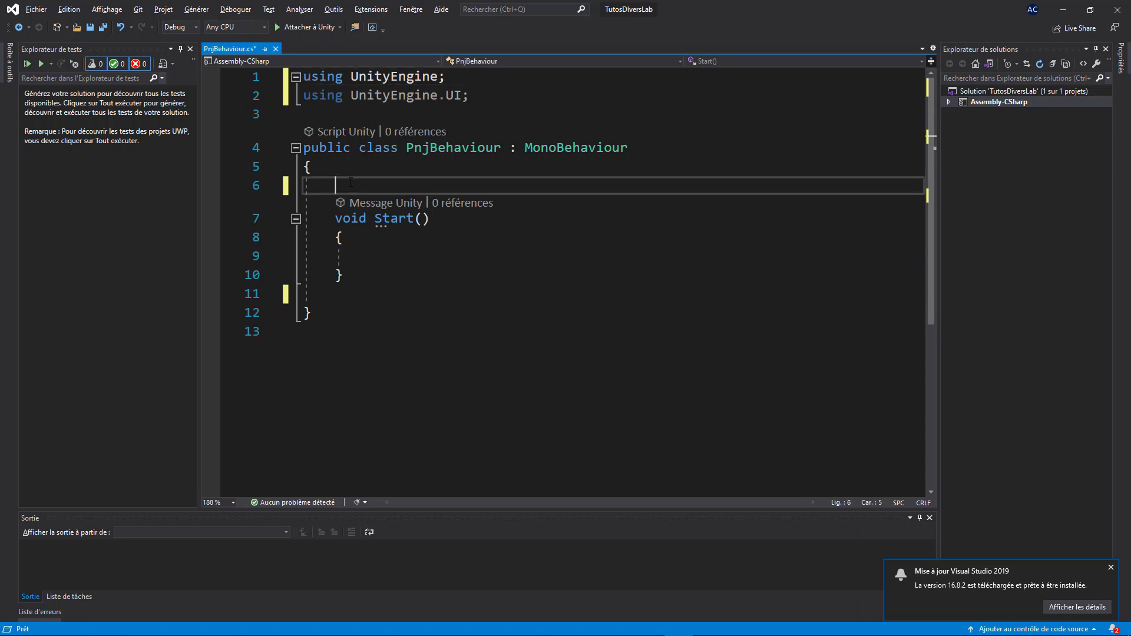
{"action": "type", "text": "public T"}
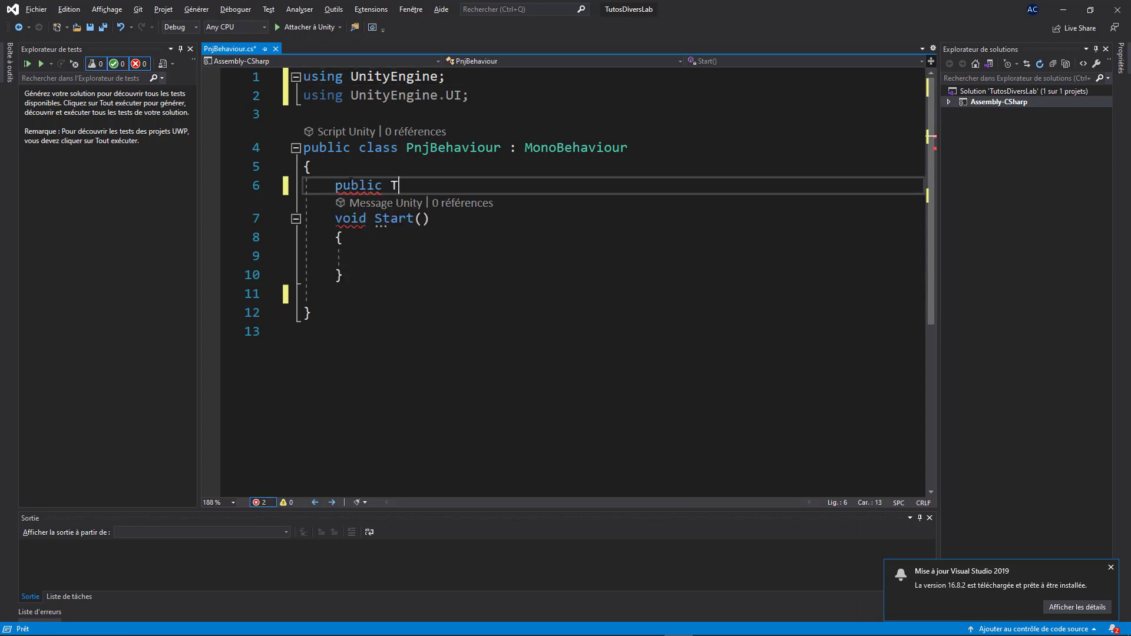
{"action": "type", "text": "e"}
{"action": "key", "text": "Tab"}
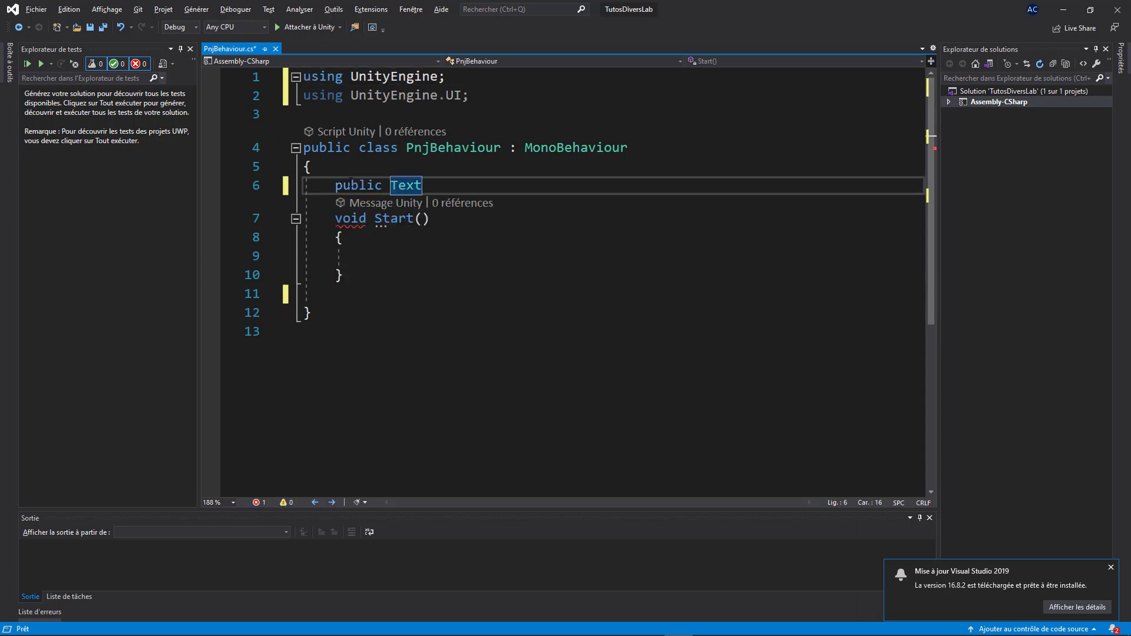
{"action": "type", "text": " txt"}
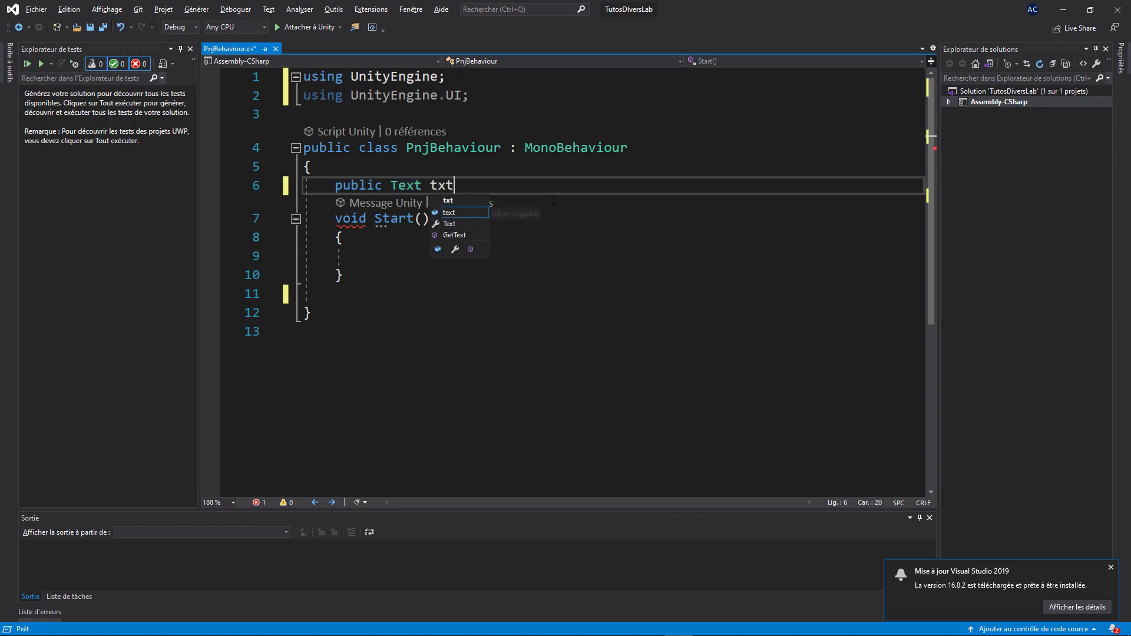
{"action": "type", "text": ";"}
{"action": "key", "text": "Return"}
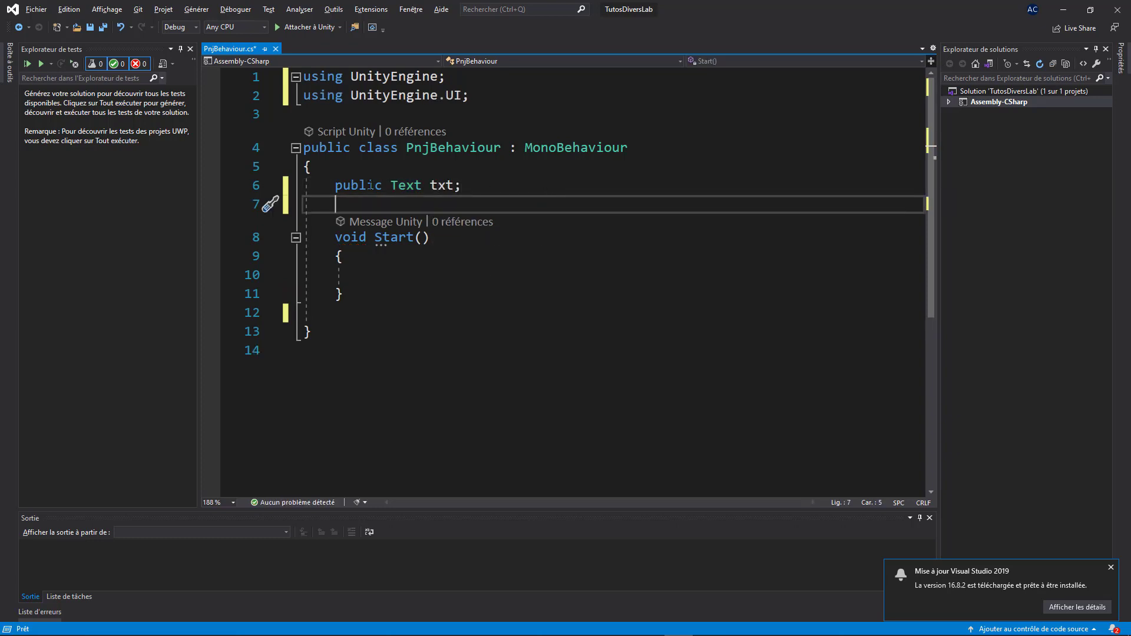
{"action": "left_click_drag", "start_coordinate": [367, 185], "coordinate": [448, 185]}
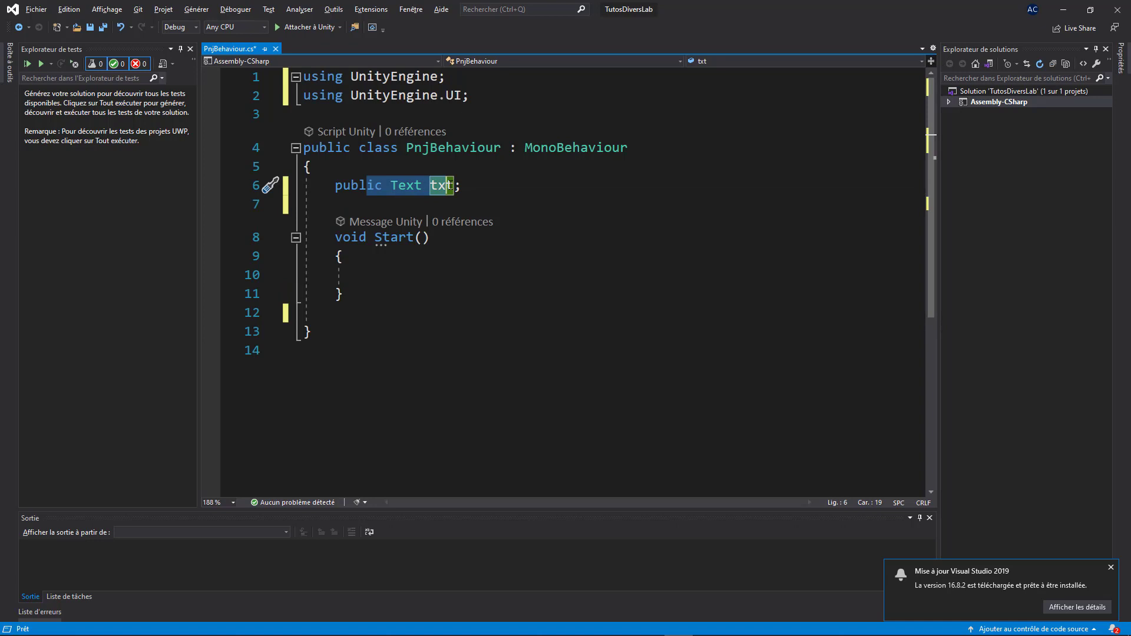
- Add 'txt.text = "Coucou";' inside Start() and save the script
{"action": "left_click", "coordinate": [396, 273]}
{"action": "type", "text": "tx"}
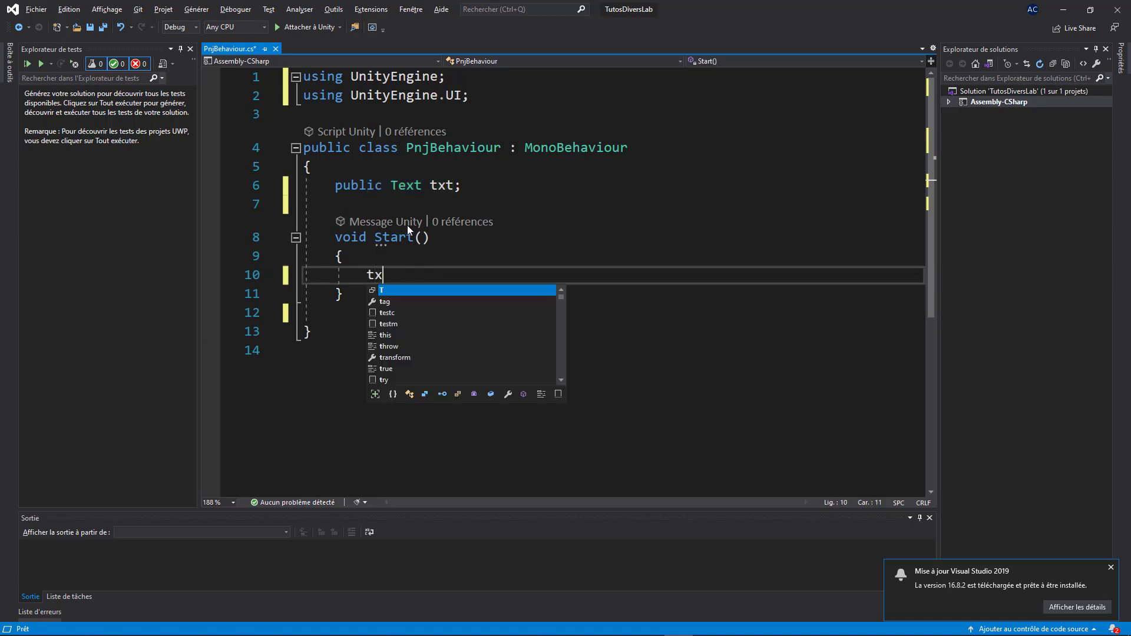
{"action": "type", "text": "t.te"}
{"action": "key", "text": "Tab"}
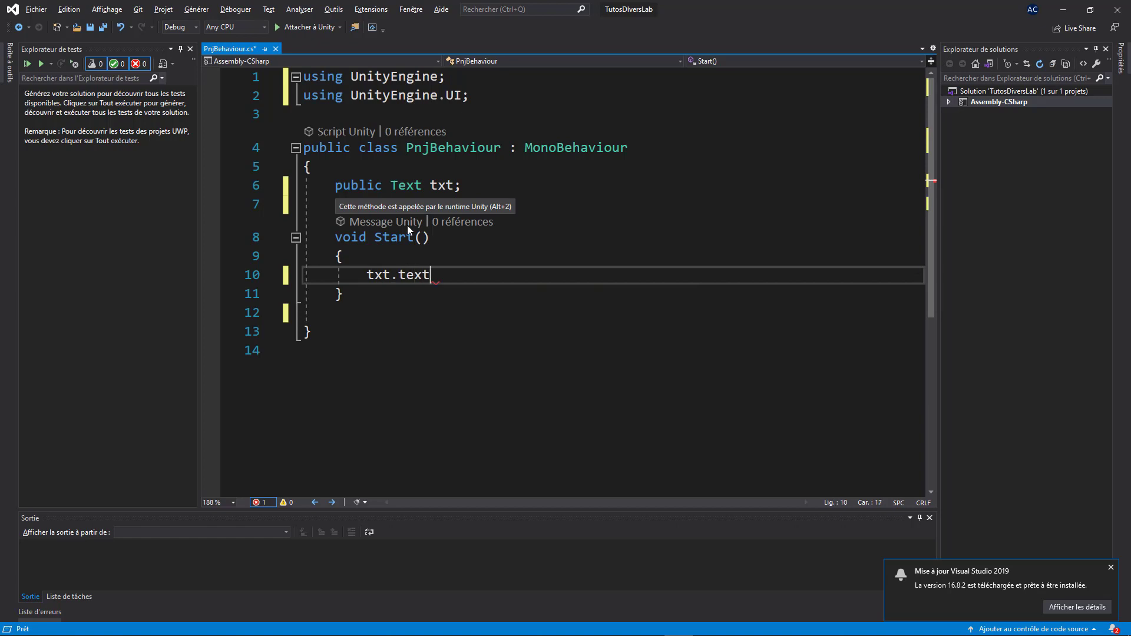
{"action": "type", "text": "= \"C"}
{"action": "type", "text": "oucou\";"}
{"action": "key", "text": "ctrl+s"}
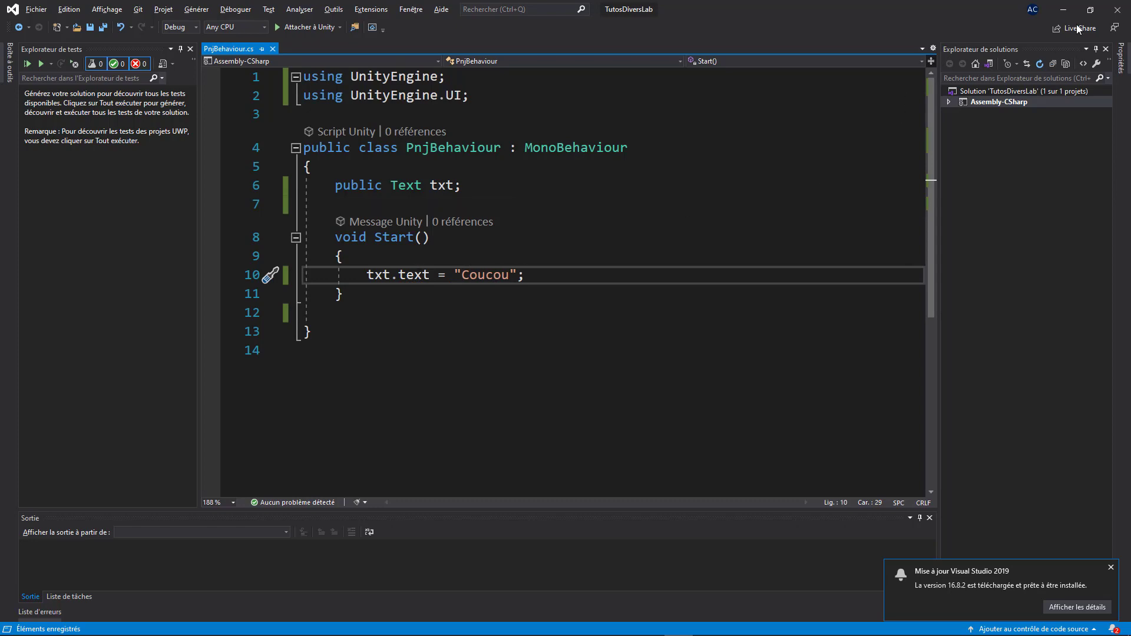
{"action": "left_click", "coordinate": [1063, 9]}
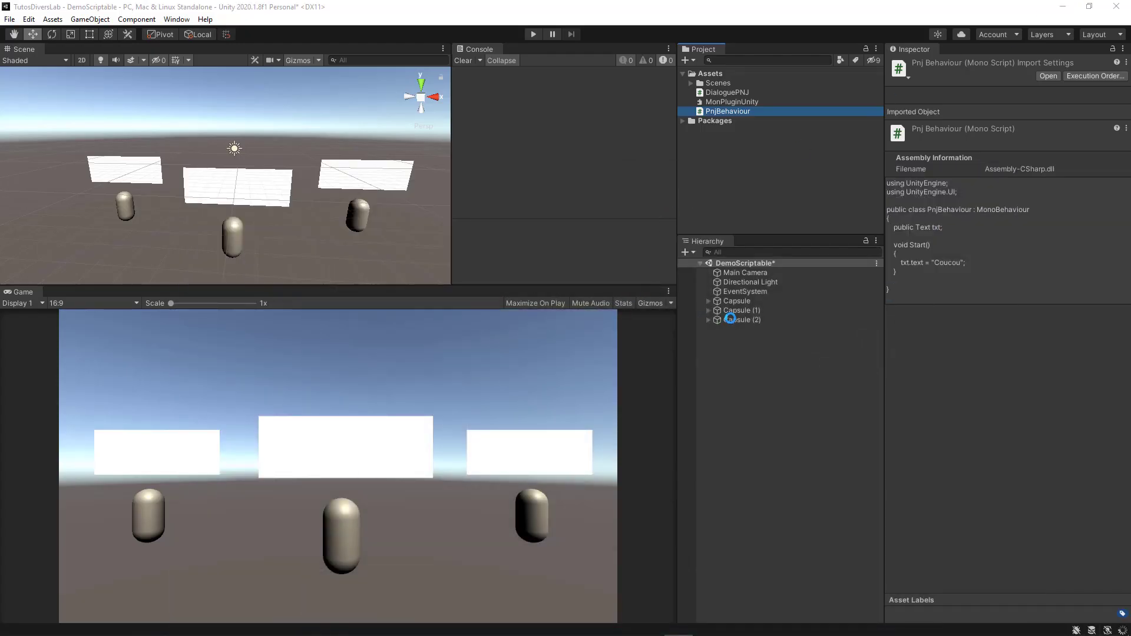
- Link the panel Text objects of Capsule and Capsule (1) to their PnjBehaviour Txt fields
{"action": "left_click", "coordinate": [744, 303]}
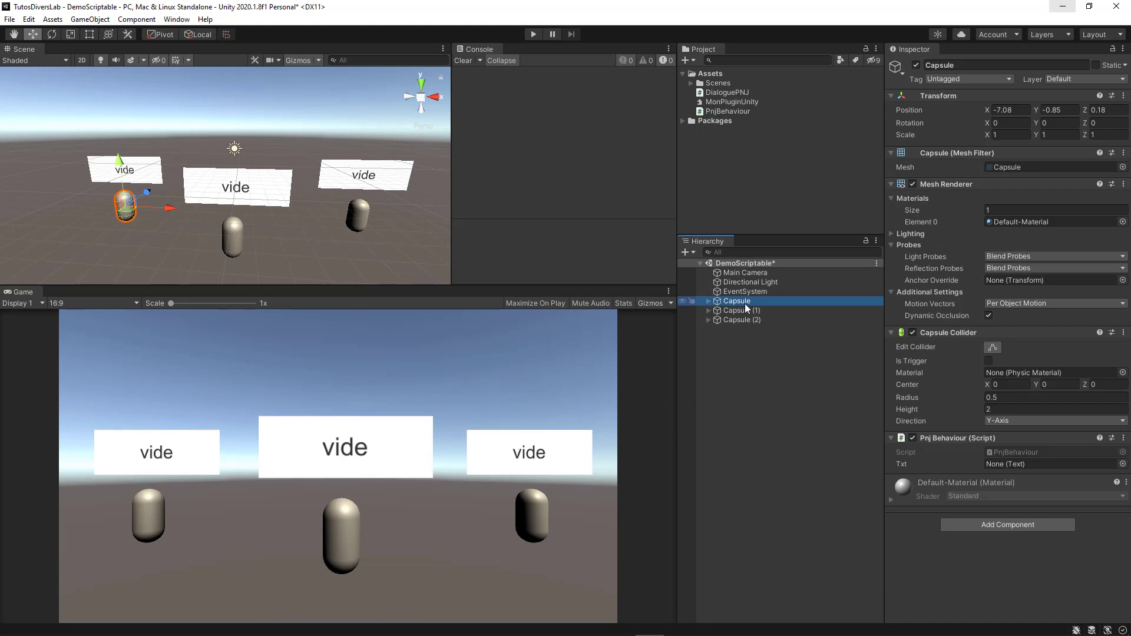
{"action": "left_click", "coordinate": [708, 301]}
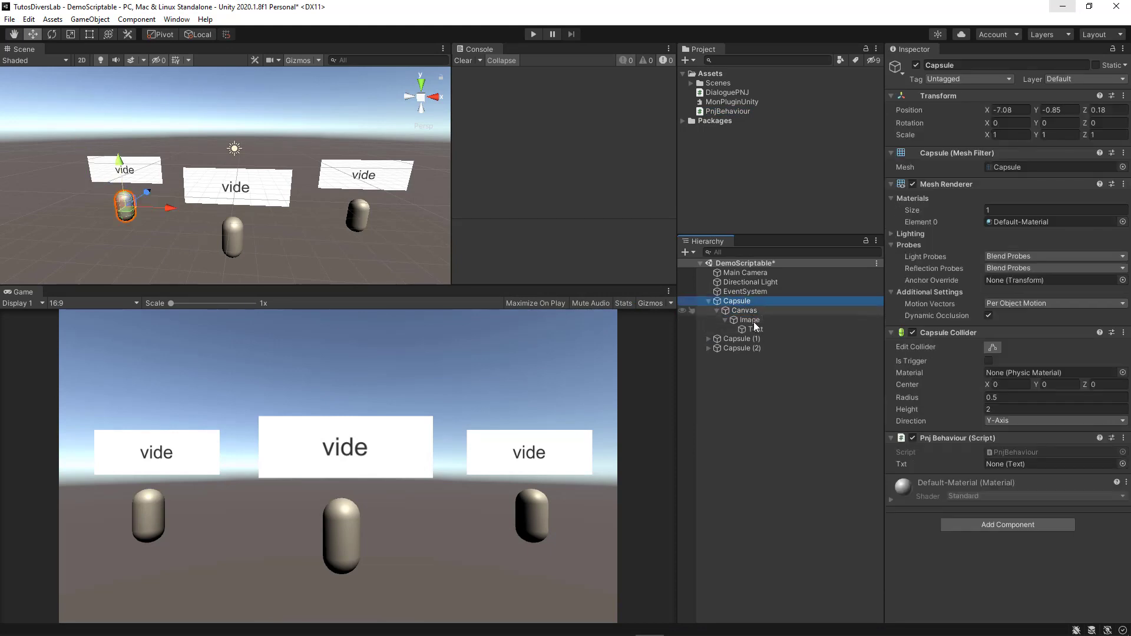
{"action": "left_click_drag", "start_coordinate": [753, 328], "coordinate": [1012, 463]}
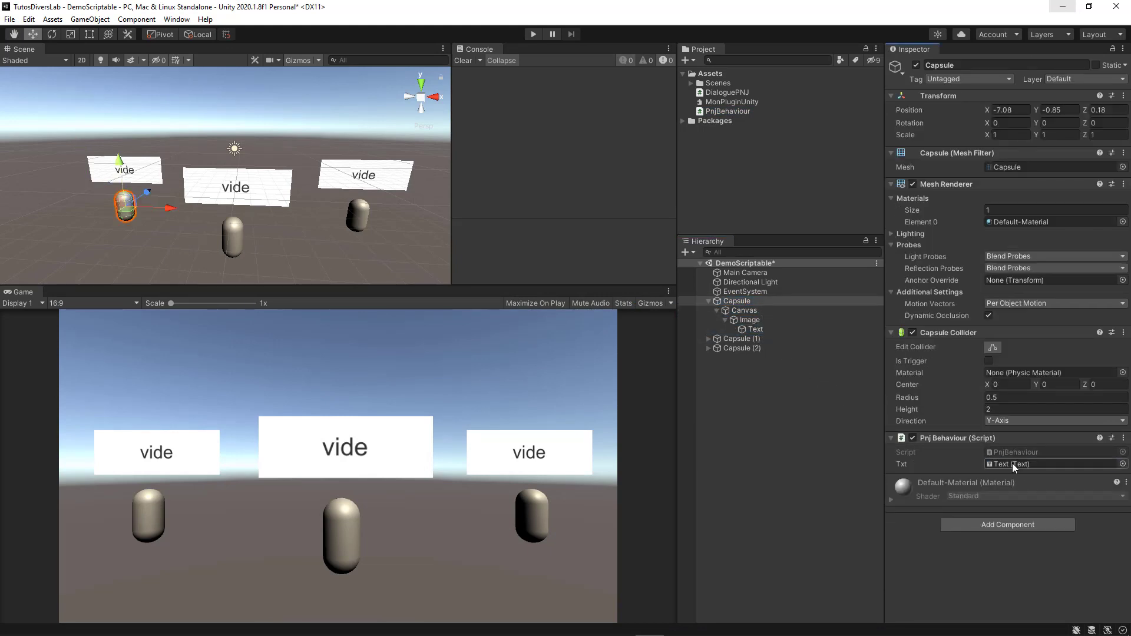
{"action": "left_click", "coordinate": [708, 339]}
{"action": "left_click", "coordinate": [746, 358]}
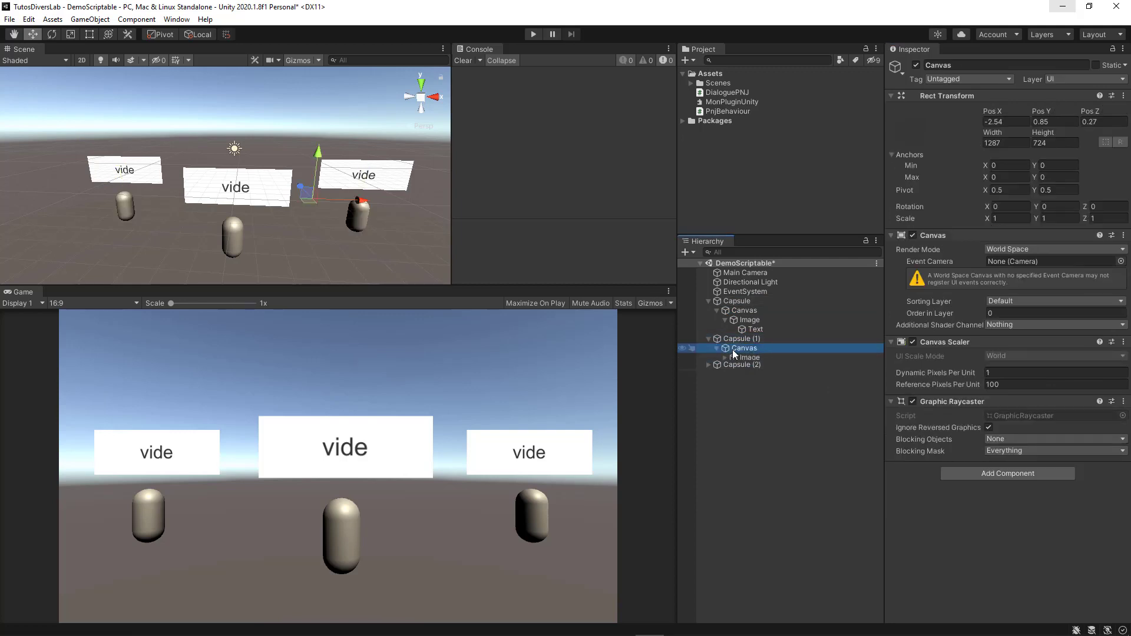
{"action": "left_click", "coordinate": [743, 348]}
{"action": "left_click", "coordinate": [741, 338]}
{"action": "left_click_drag", "start_coordinate": [755, 366], "coordinate": [1012, 463]}
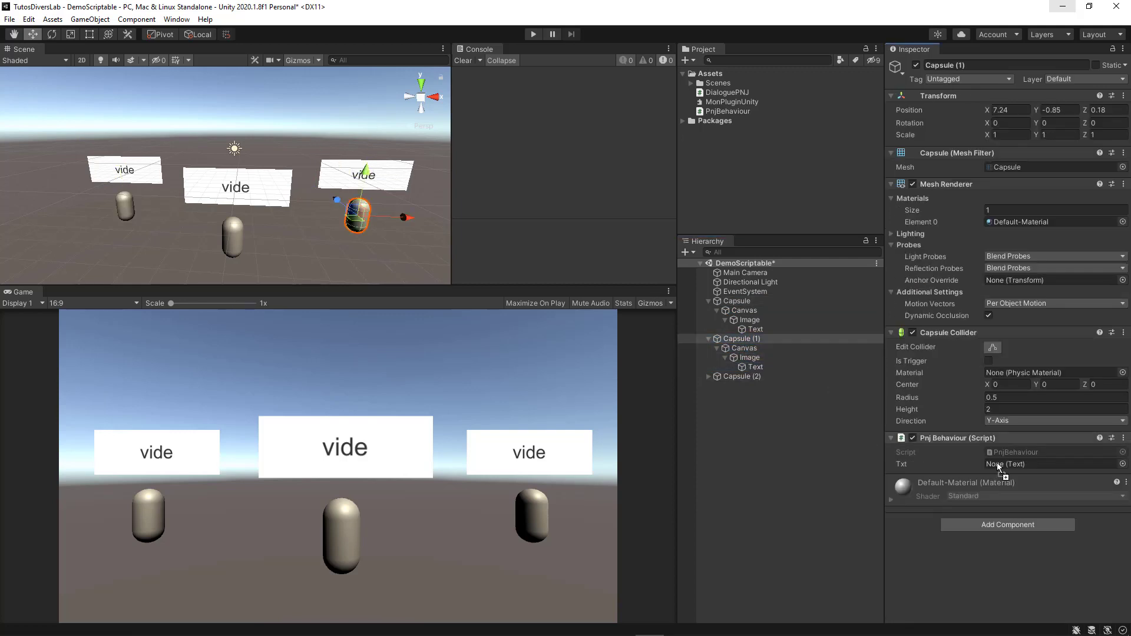
- Expand Capsule (2)'s Canvas and Image to reveal its Text object
{"action": "left_click", "coordinate": [709, 376]}
{"action": "left_click", "coordinate": [746, 377]}
{"action": "left_click", "coordinate": [766, 386]}
- Link Capsule (2)'s Text to its Txt field, then play-test the three Coucou panels
{"action": "left_click", "coordinate": [760, 395]}
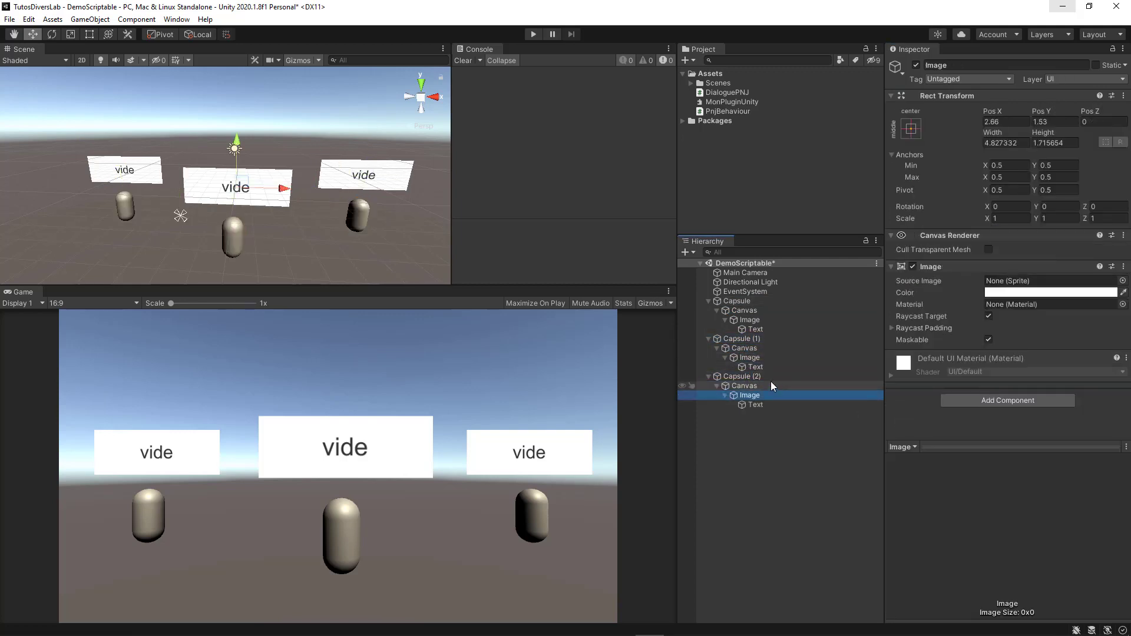
{"action": "left_click", "coordinate": [755, 376]}
{"action": "left_click_drag", "start_coordinate": [755, 405], "coordinate": [1013, 465]}
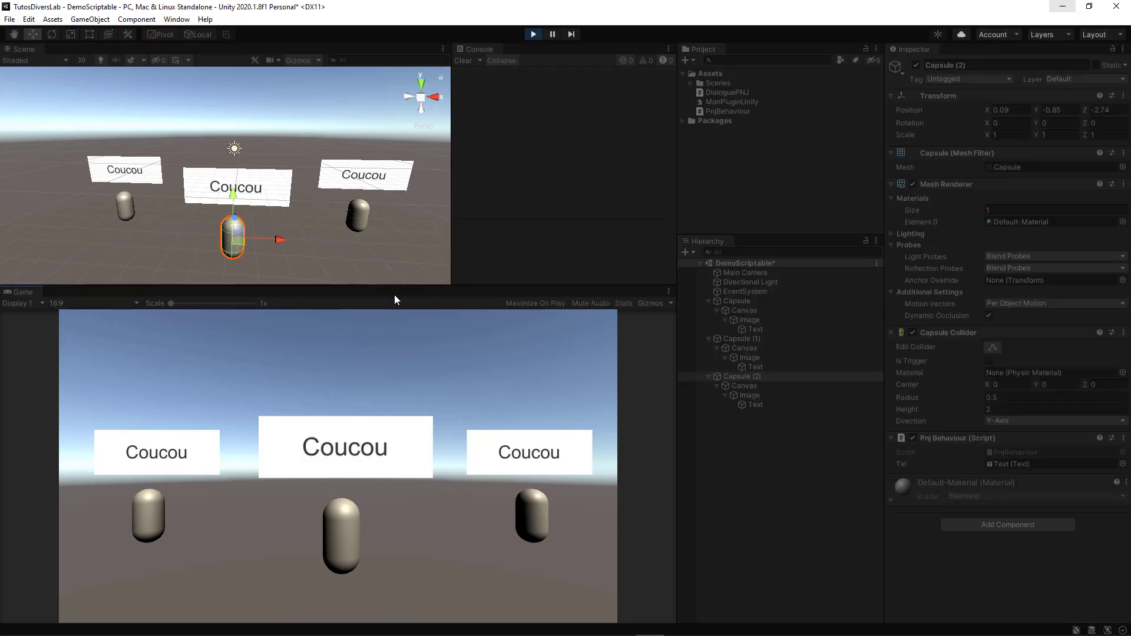
{"action": "left_click_drag", "start_coordinate": [401, 277], "coordinate": [389, 204]}
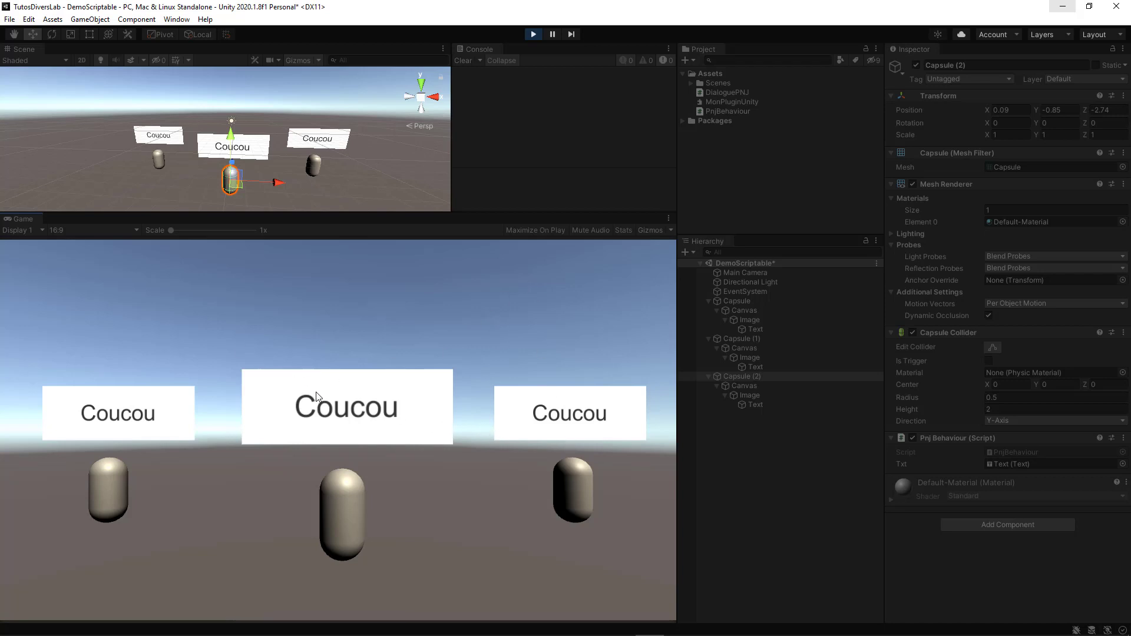
{"action": "left_click", "coordinate": [534, 35]}
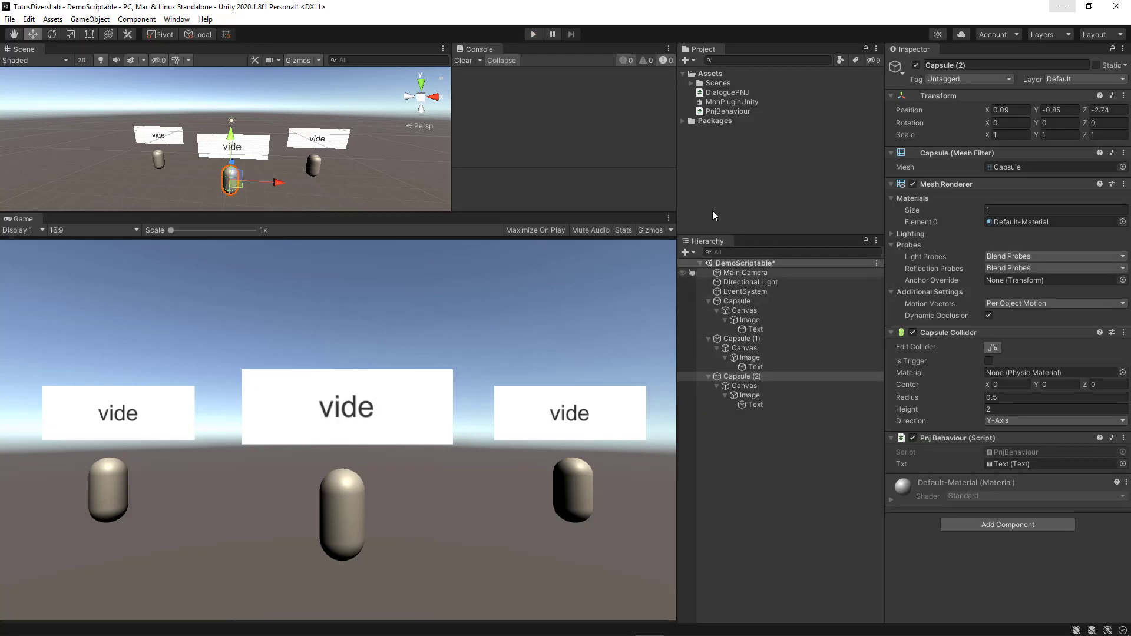
- Add 'public string dial = "Ceci est mon texte";' below the txt field in PnjBehaviour
{"action": "left_click", "coordinate": [728, 111]}
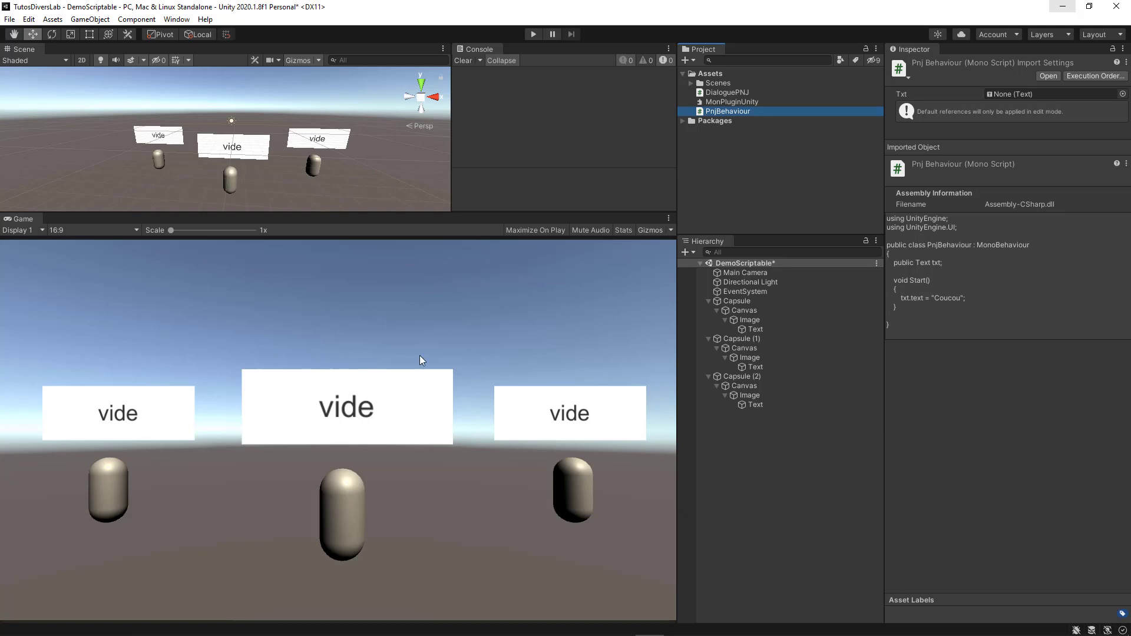
{"action": "double_click", "coordinate": [718, 112]}
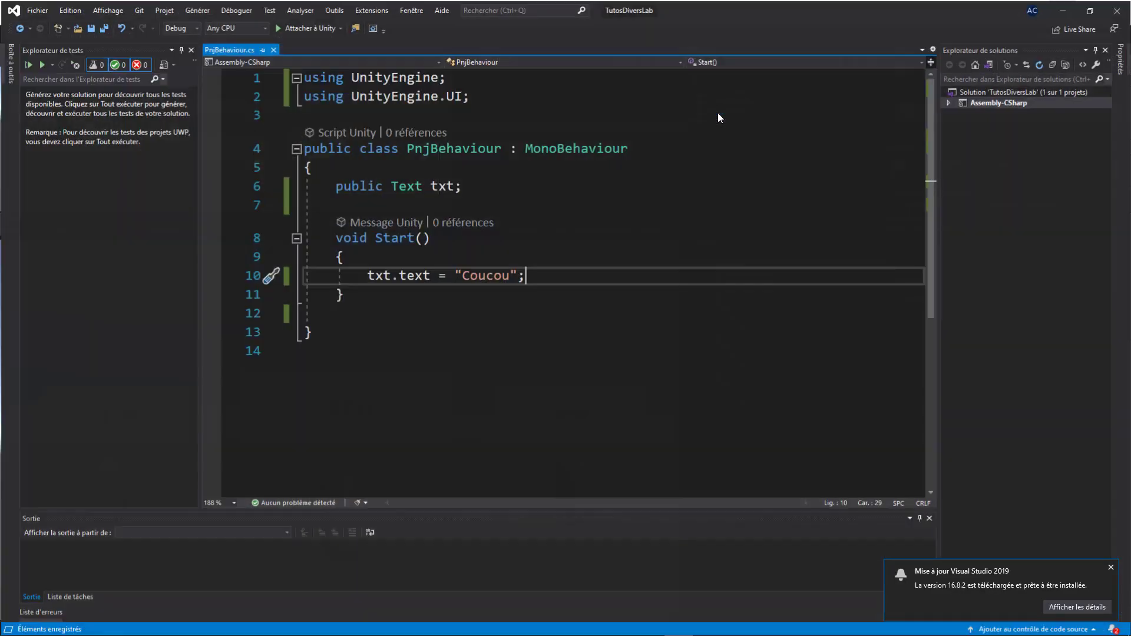
{"action": "left_click", "coordinate": [472, 185]}
{"action": "key", "text": "Return"}
{"action": "type", "text": "p"}
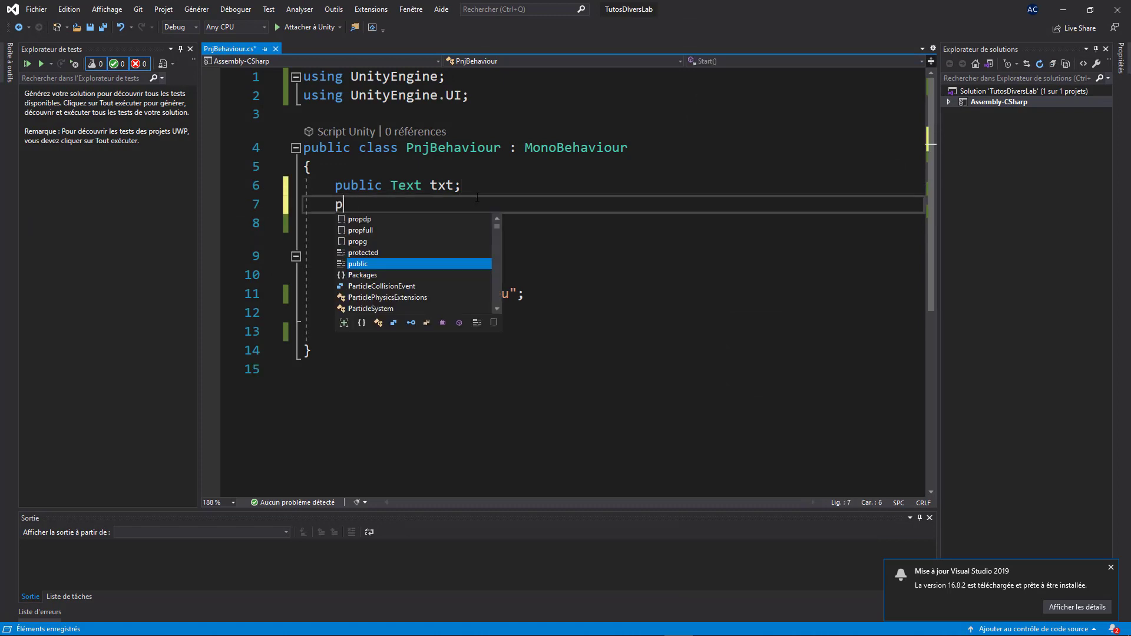
{"action": "key", "text": "Tab"}
{"action": "type", "text": "str"}
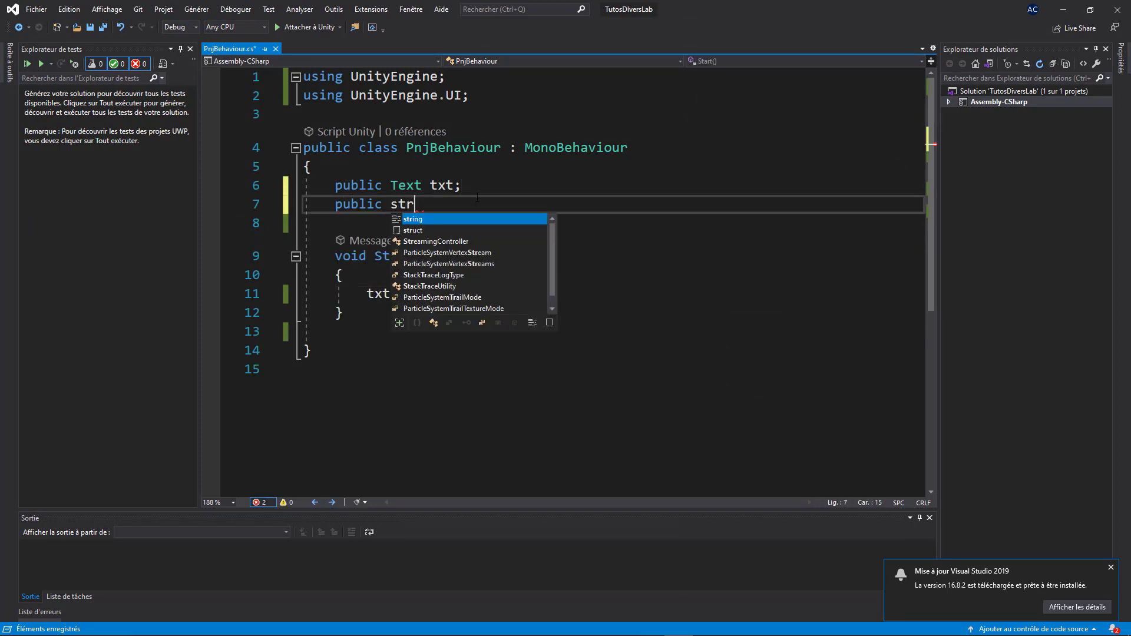
{"action": "key", "text": "Tab"}
{"action": "type", "text": "dial"}
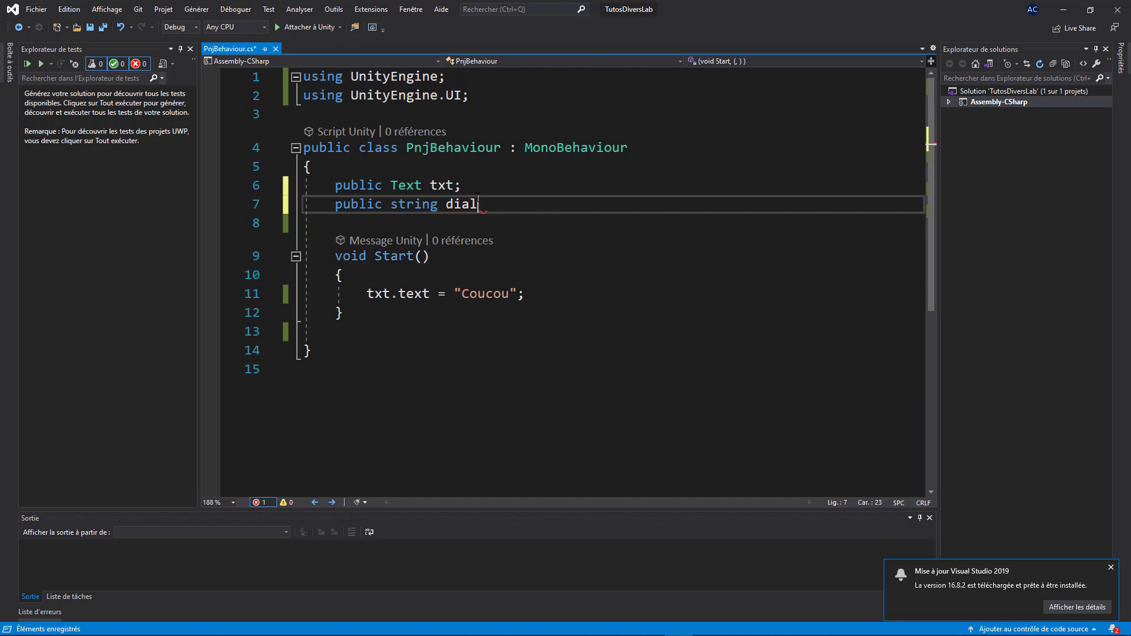
{"action": "type", "text": " = \""}
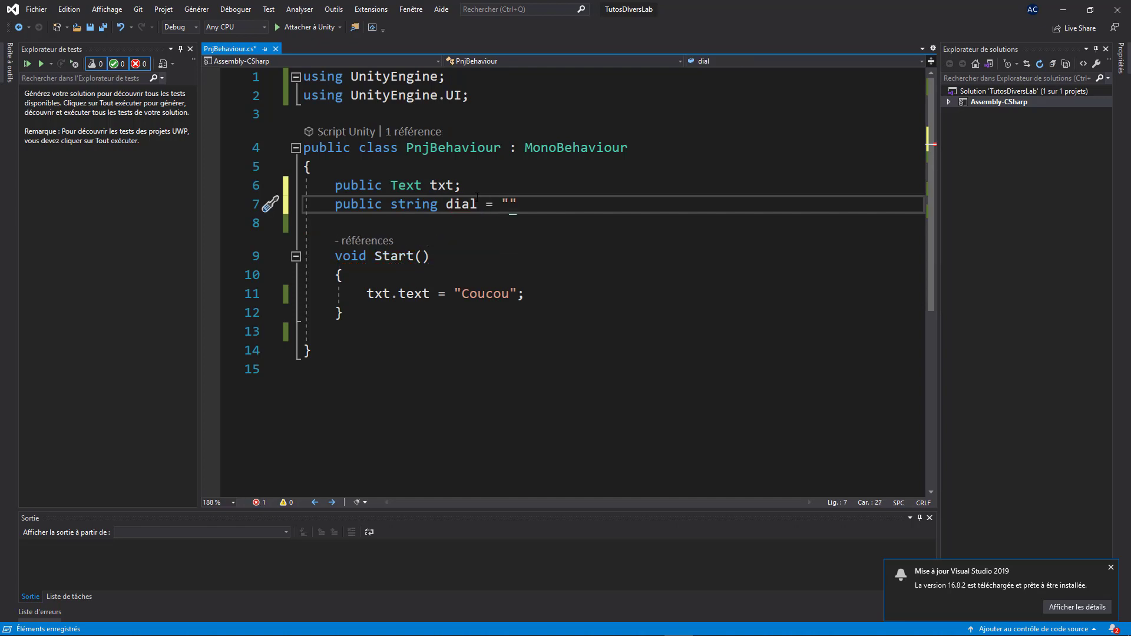
{"action": "type", "text": "Ceci est mo"}
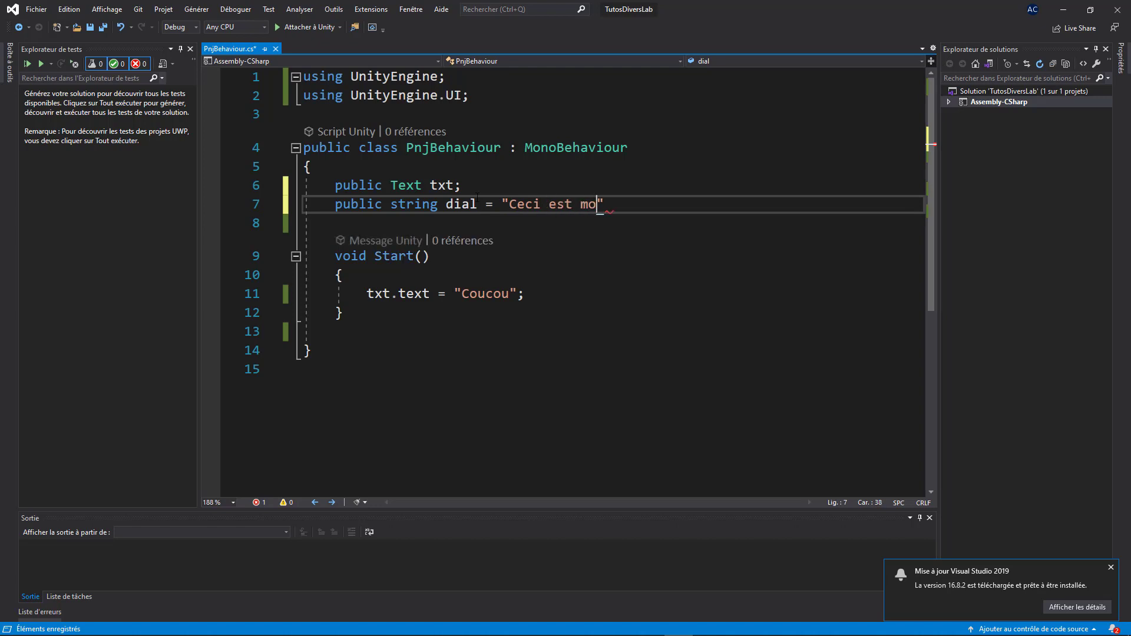
{"action": "type", "text": "n texte"}
{"action": "type", "text": ";"}
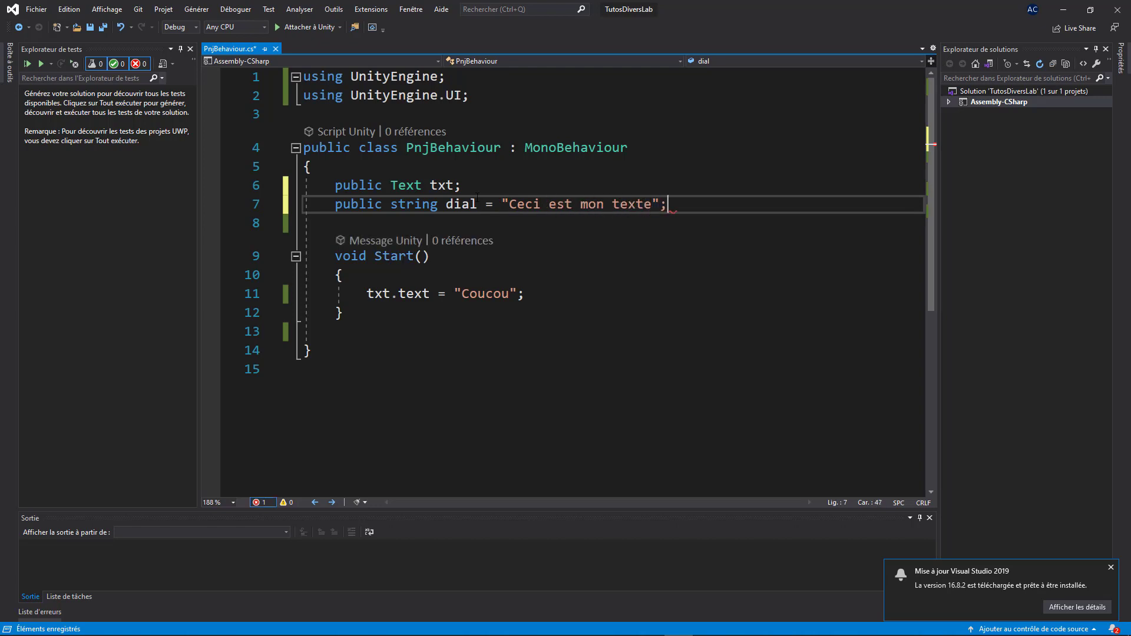
{"action": "left_click_drag", "start_coordinate": [398, 203], "coordinate": [612, 206]}
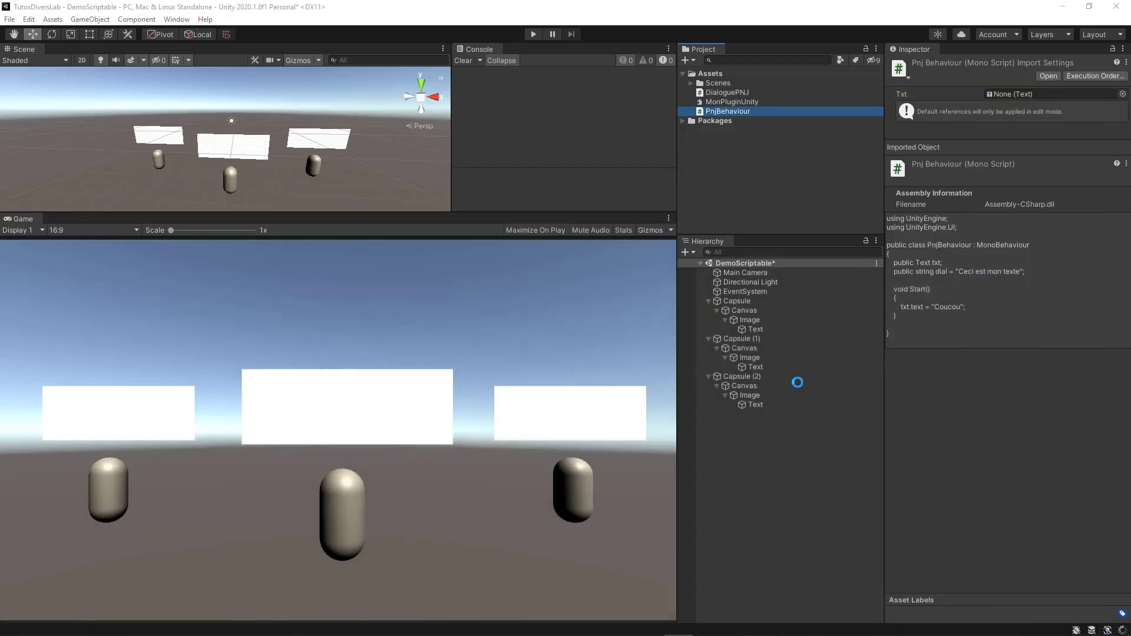
{"action": "left_click", "coordinate": [1063, 9]}
- Override the first Capsule's Dial value with 'Un autre texte' and run a quick play test
{"action": "left_click", "coordinate": [735, 301]}
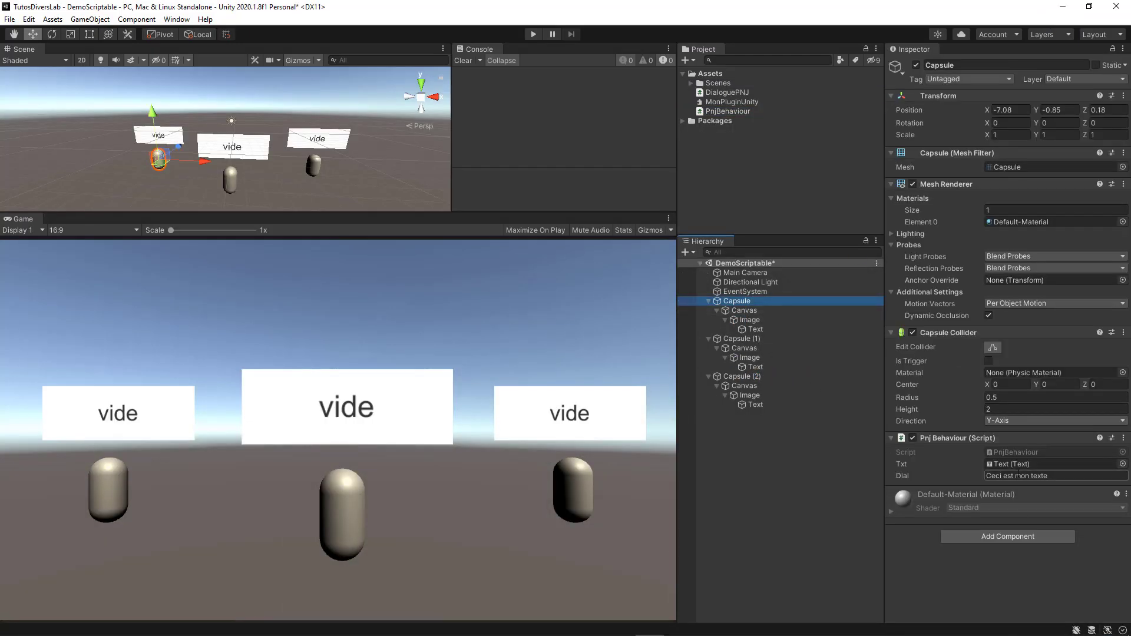
{"action": "left_click", "coordinate": [1046, 476]}
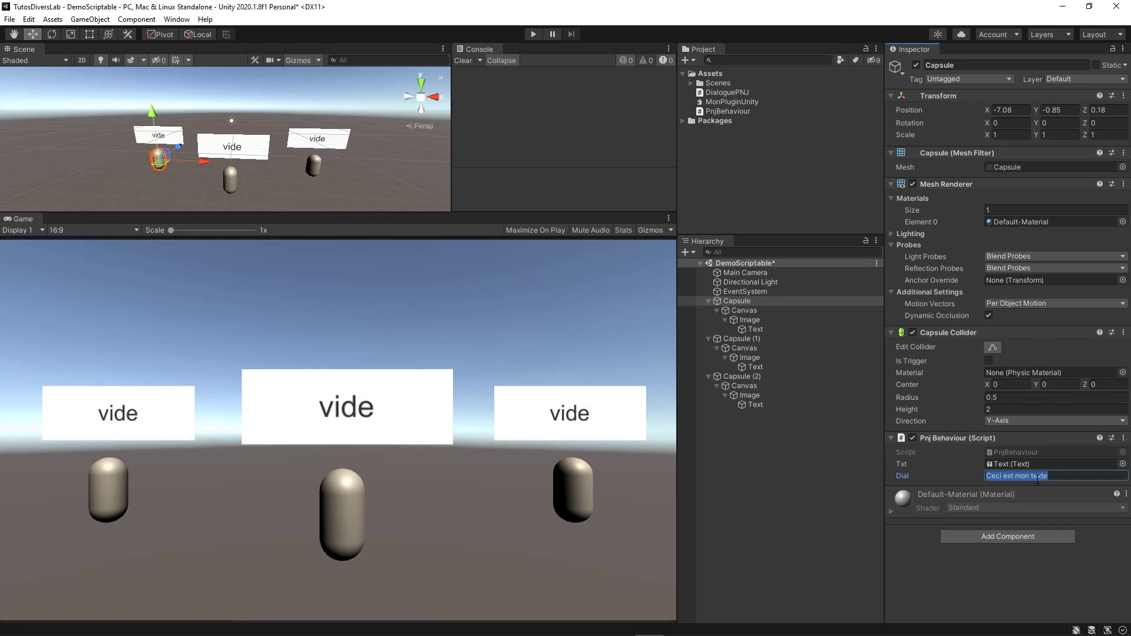
{"action": "left_click", "coordinate": [1049, 476]}
{"action": "left_click", "coordinate": [951, 474]}
{"action": "type", "text": "Un autre texte"}
{"action": "left_click", "coordinate": [533, 33]}
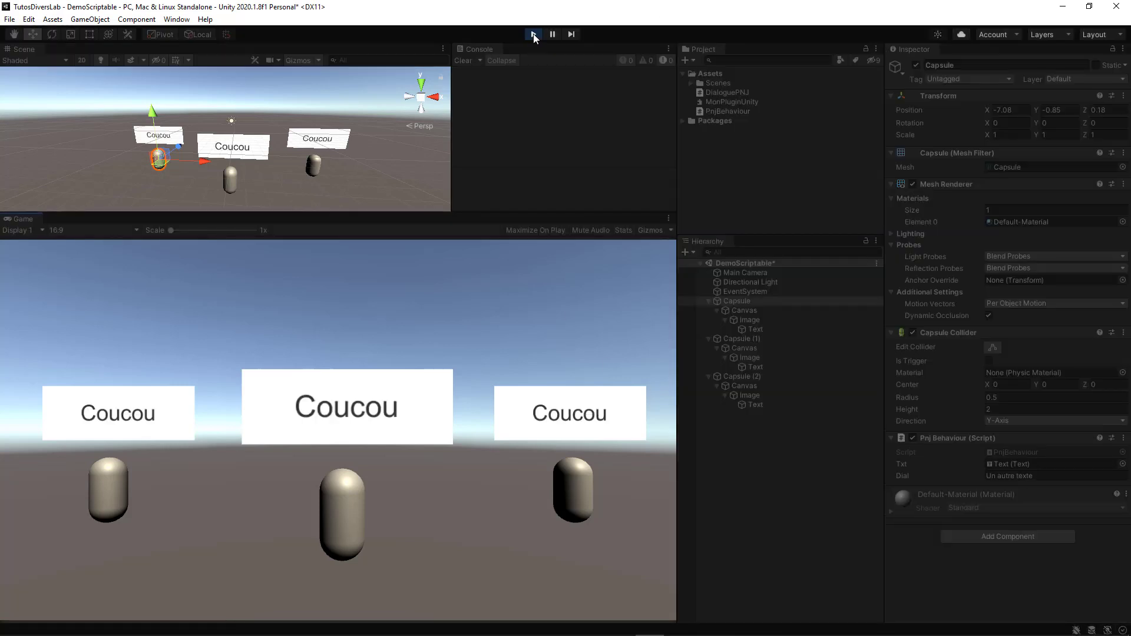
{"action": "left_click", "coordinate": [533, 34]}
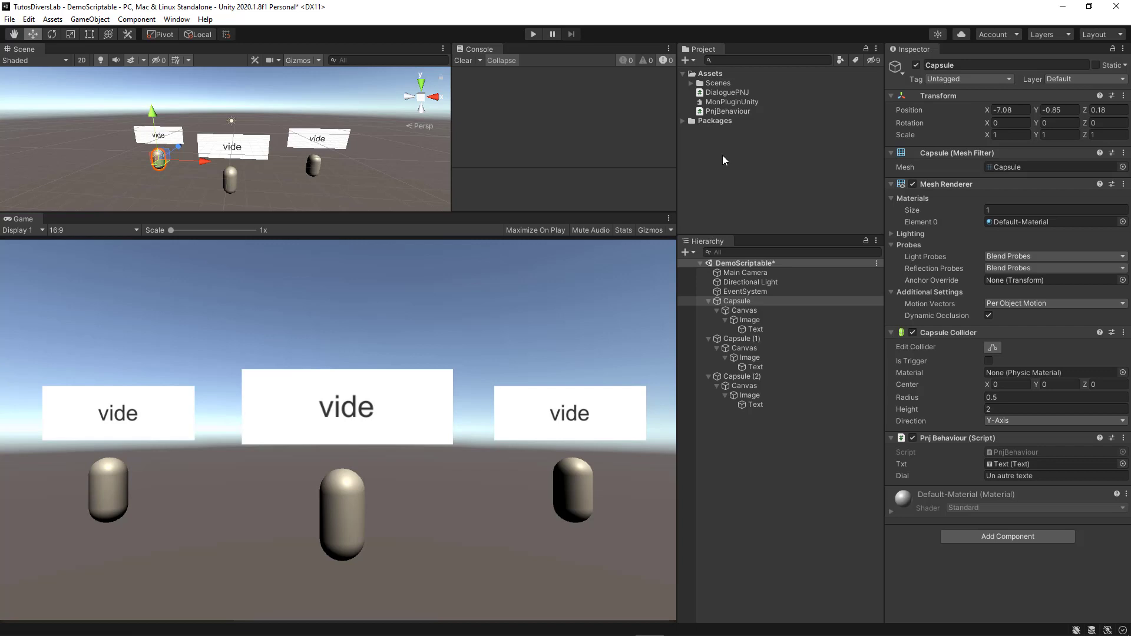
- Replace "Coucou" in Start() with the dial variable so the panel shows txt.text = dial
{"action": "double_click", "coordinate": [719, 110]}
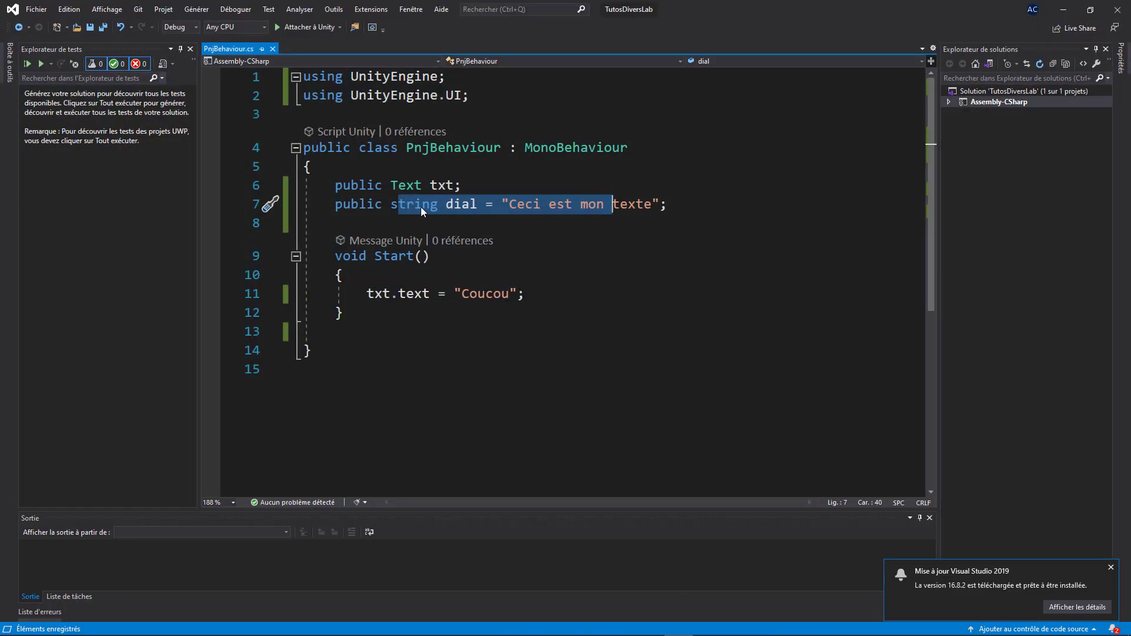
{"action": "double_click", "coordinate": [462, 203]}
{"action": "key", "text": "ctrl+c"}
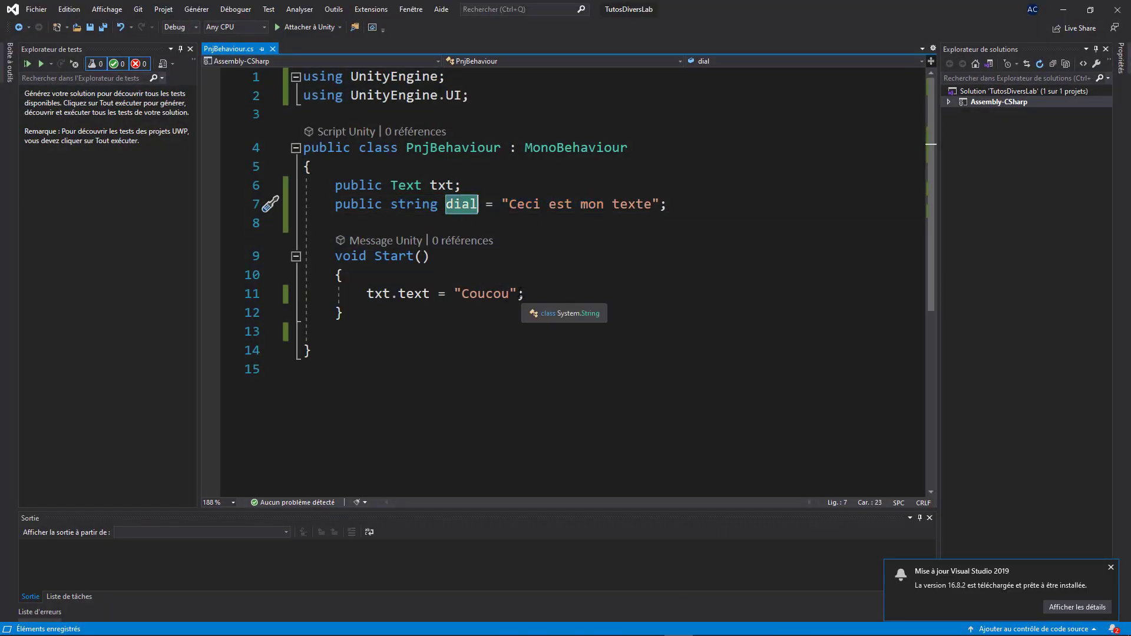
{"action": "left_click_drag", "start_coordinate": [453, 293], "coordinate": [518, 293]}
{"action": "key", "text": "ctrl+v"}
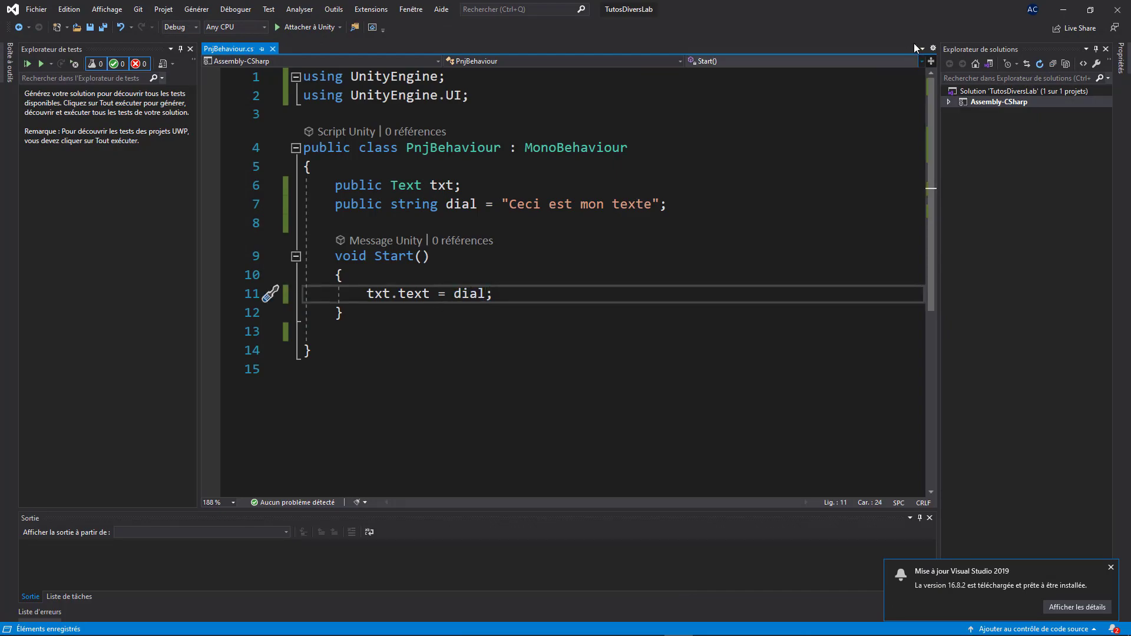
{"action": "left_click", "coordinate": [1063, 9]}
{"action": "left_click", "coordinate": [533, 34]}
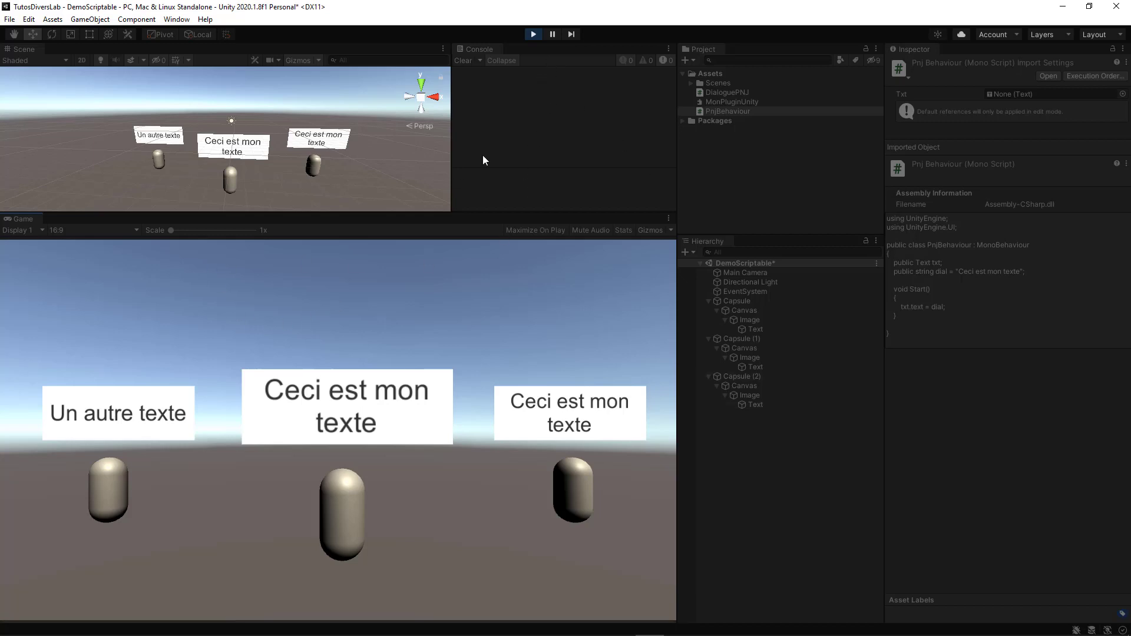
{"action": "left_click", "coordinate": [534, 36]}
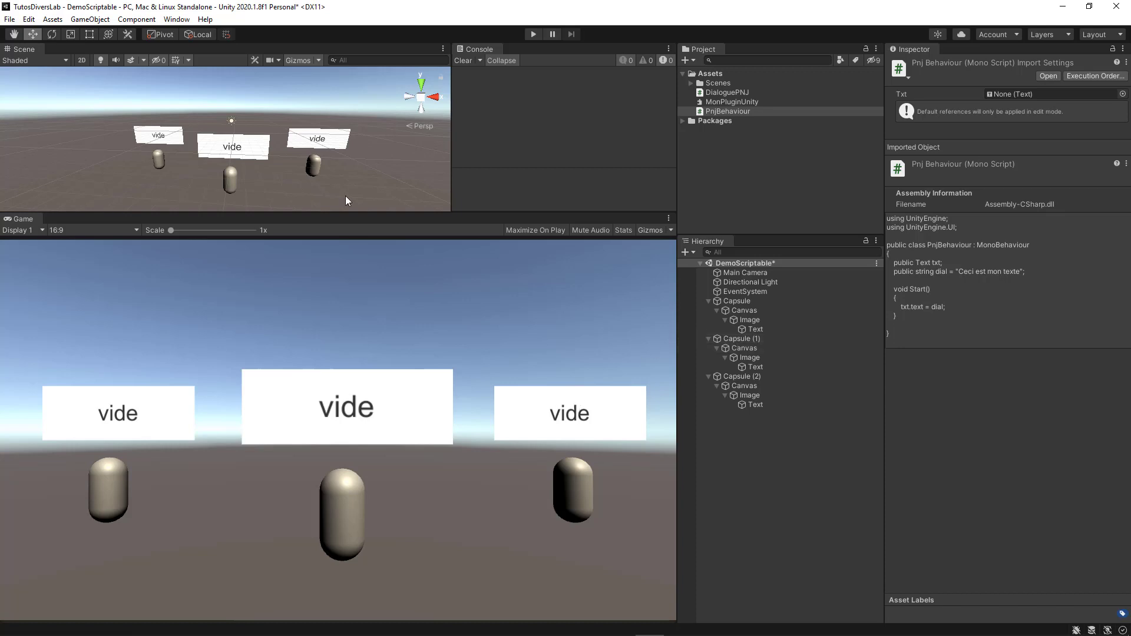
- Select the original Capsule to see its PnjBehaviour with Dial 'Un autre texte'
{"action": "left_click", "coordinate": [736, 302]}
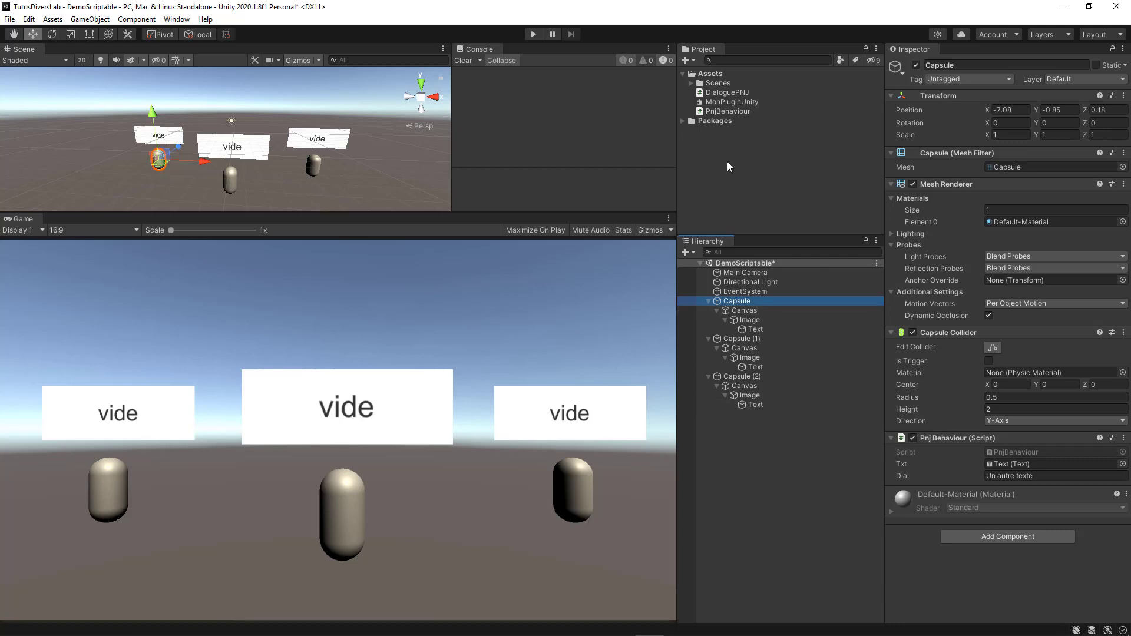
- Create a new C# script in Assets named PnjData
{"action": "right_click", "coordinate": [709, 157]}
{"action": "mouse_move", "coordinate": [783, 165]}
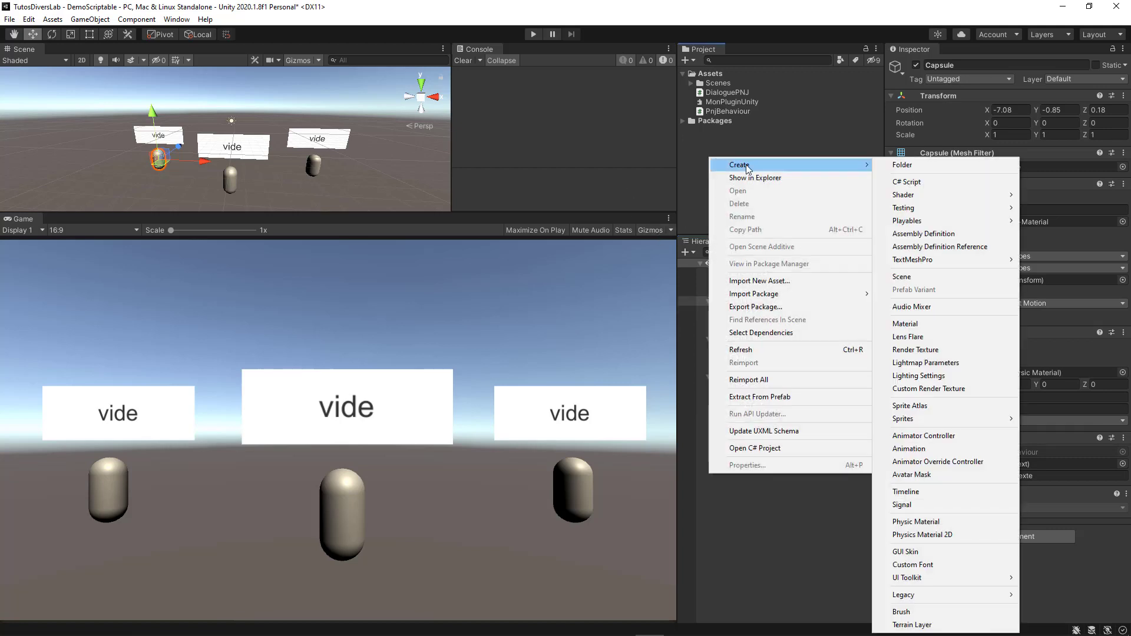
{"action": "left_click", "coordinate": [908, 182]}
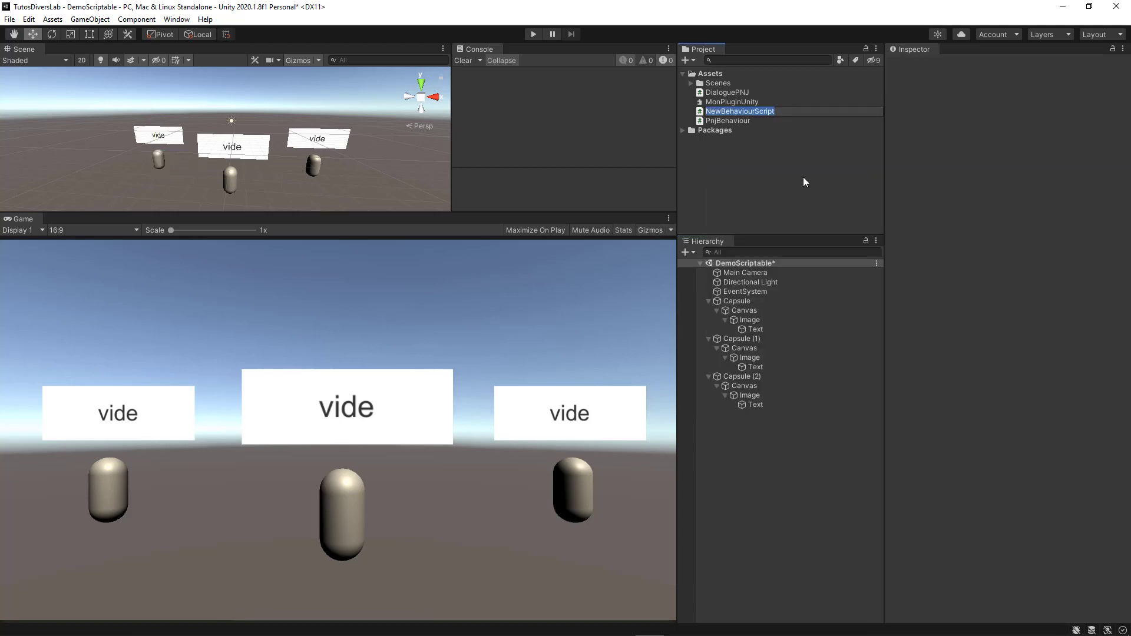
{"action": "type", "text": "Pnj"}
{"action": "type", "text": "Data"}
{"action": "key", "text": "Return"}
{"action": "key", "text": "alt+Tab"}
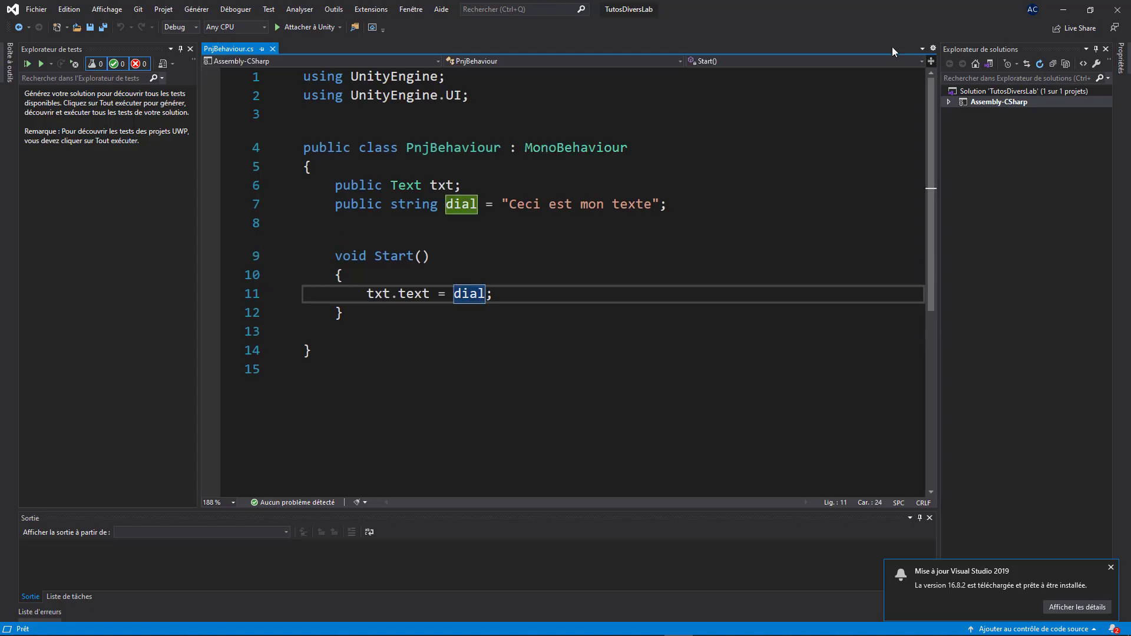
{"action": "key", "text": "alt+Tab"}
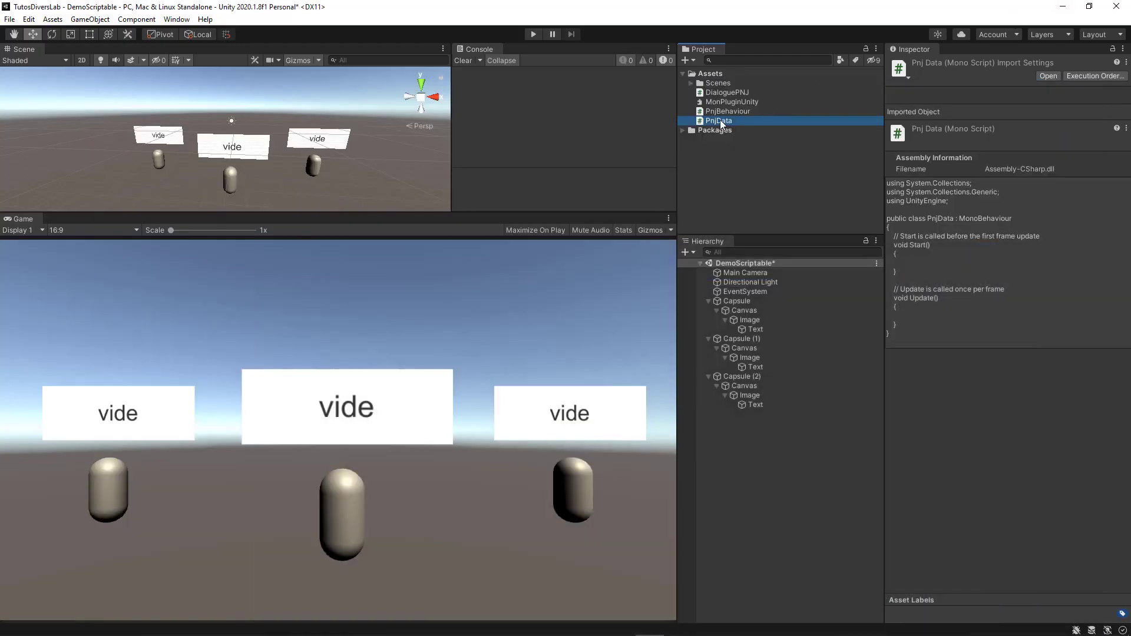
- In PnjData.cs, delete the Start and Update methods and the System.Collections usings
{"action": "double_click", "coordinate": [720, 119]}
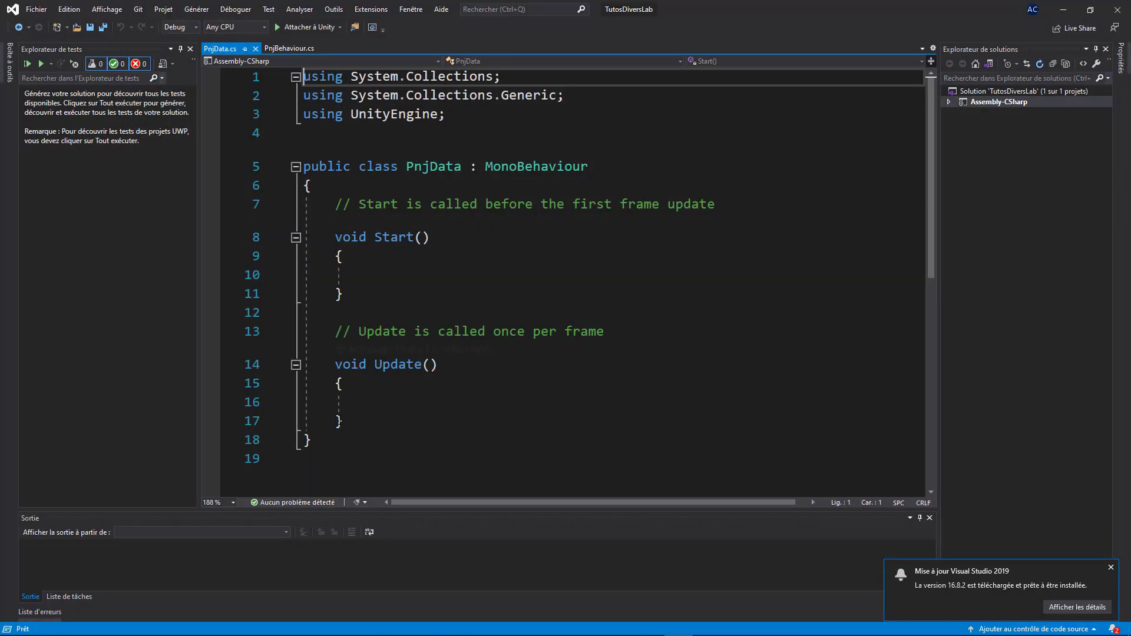
{"action": "left_click_drag", "start_coordinate": [342, 421], "coordinate": [335, 204]}
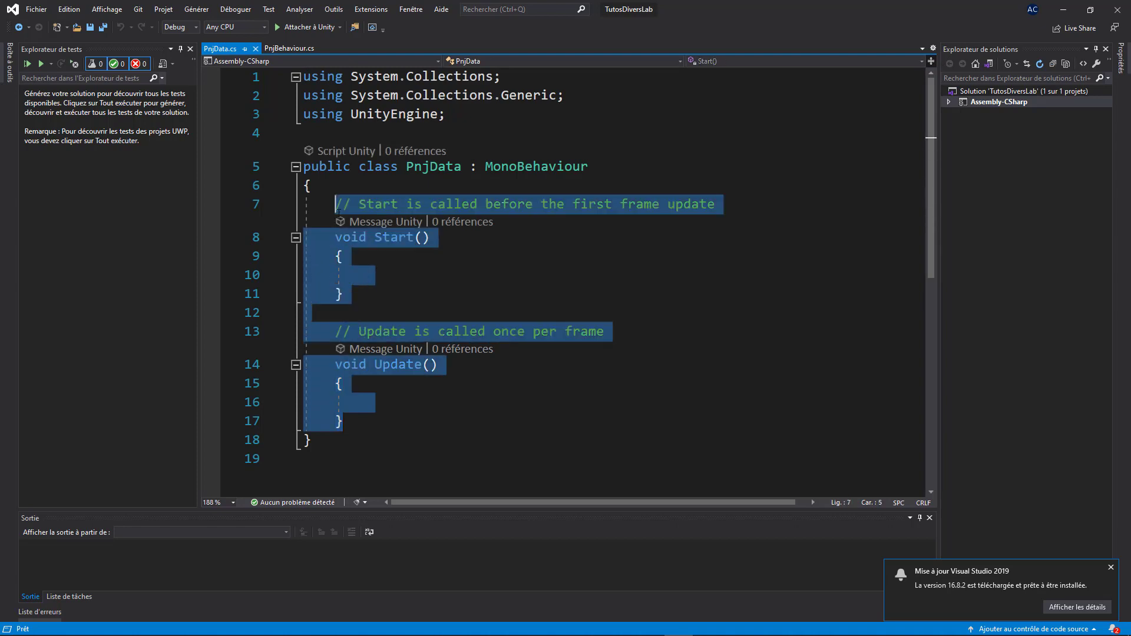
{"action": "key", "text": "Delete"}
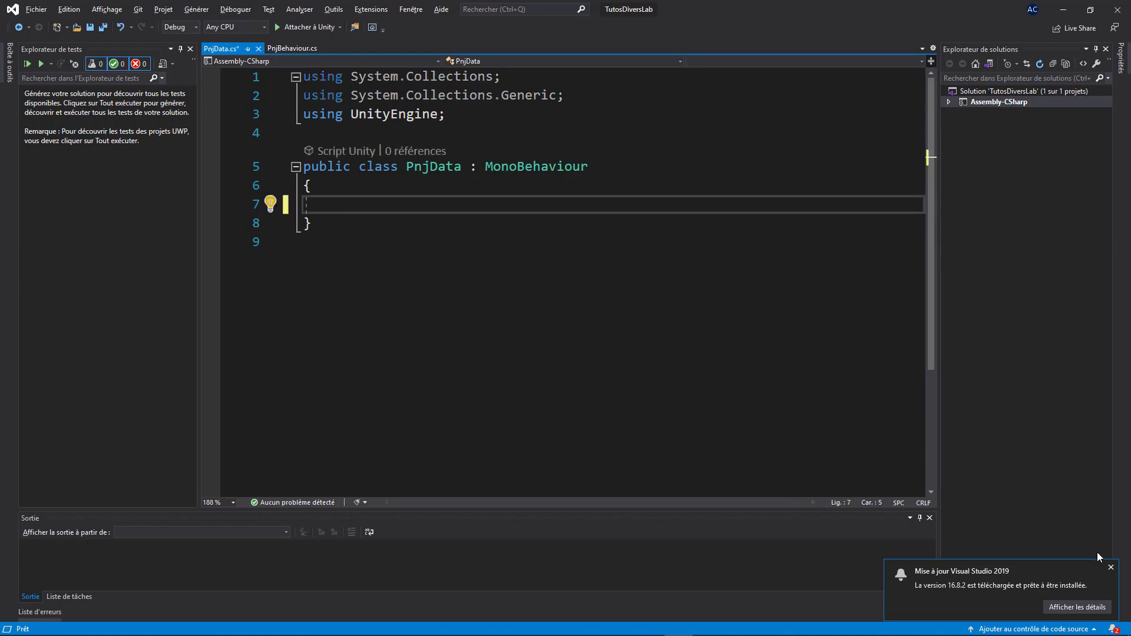
{"action": "left_click", "coordinate": [1111, 568]}
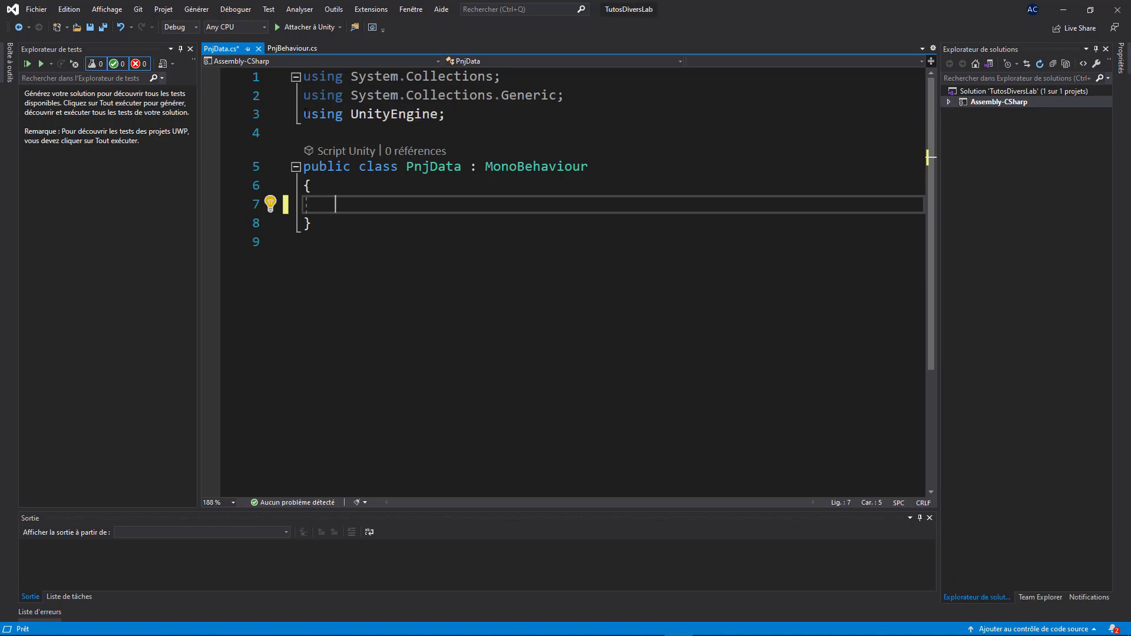
{"action": "left_click_drag", "start_coordinate": [303, 113], "coordinate": [303, 76]}
{"action": "key", "text": "Delete"}
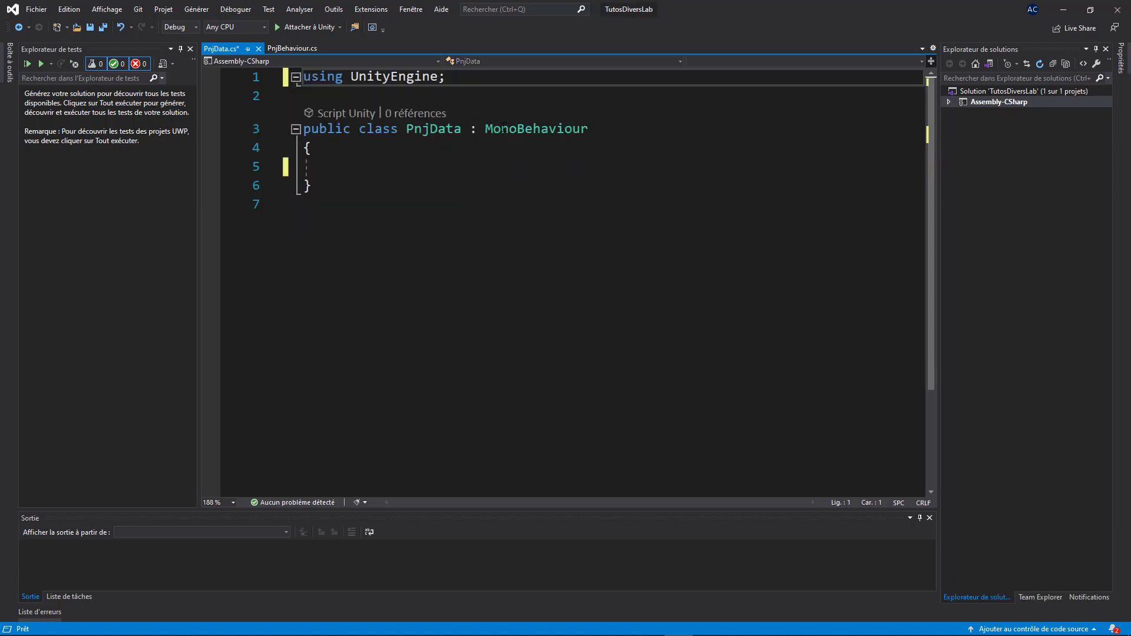
- Replace the MonoBehaviour base class with ScriptableObject
{"action": "double_click", "coordinate": [503, 126]}
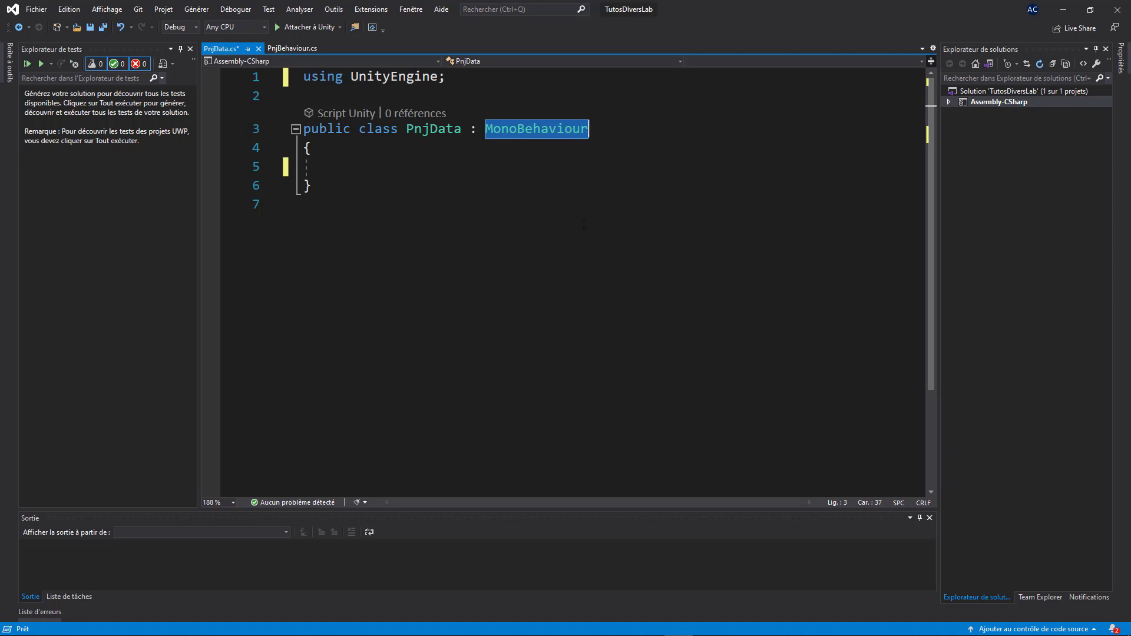
{"action": "type", "text": "Scr"}
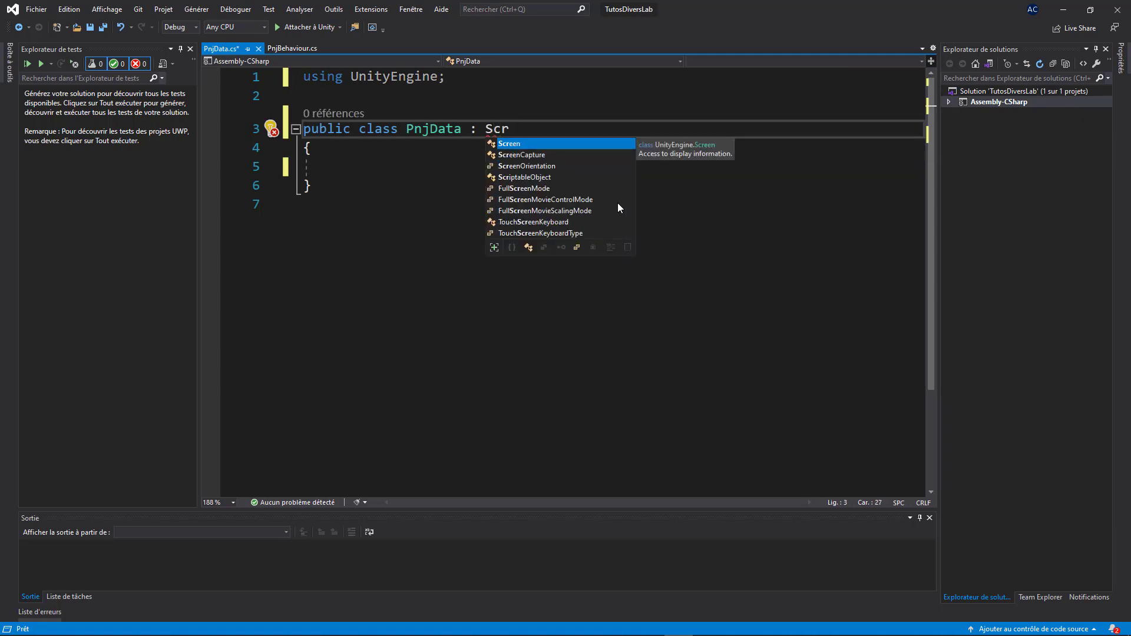
{"action": "key", "text": "Down"}
{"action": "key", "text": "Down"}
{"action": "key", "text": "Down"}
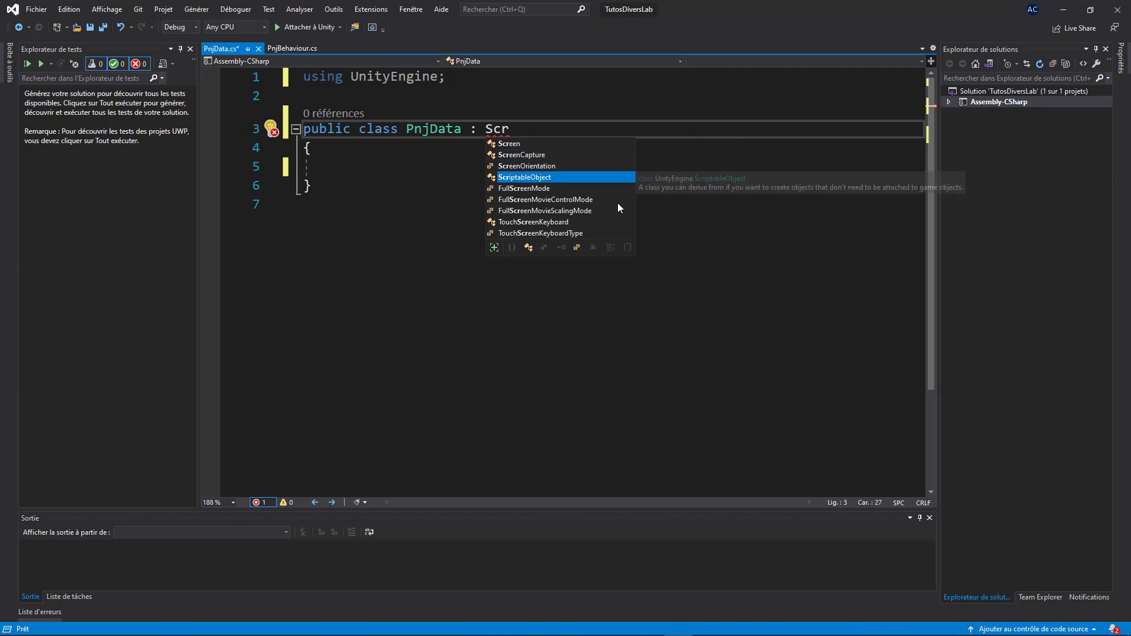
{"action": "key", "text": "Tab"}
{"action": "left_click_drag", "start_coordinate": [343, 128], "coordinate": [557, 131]}
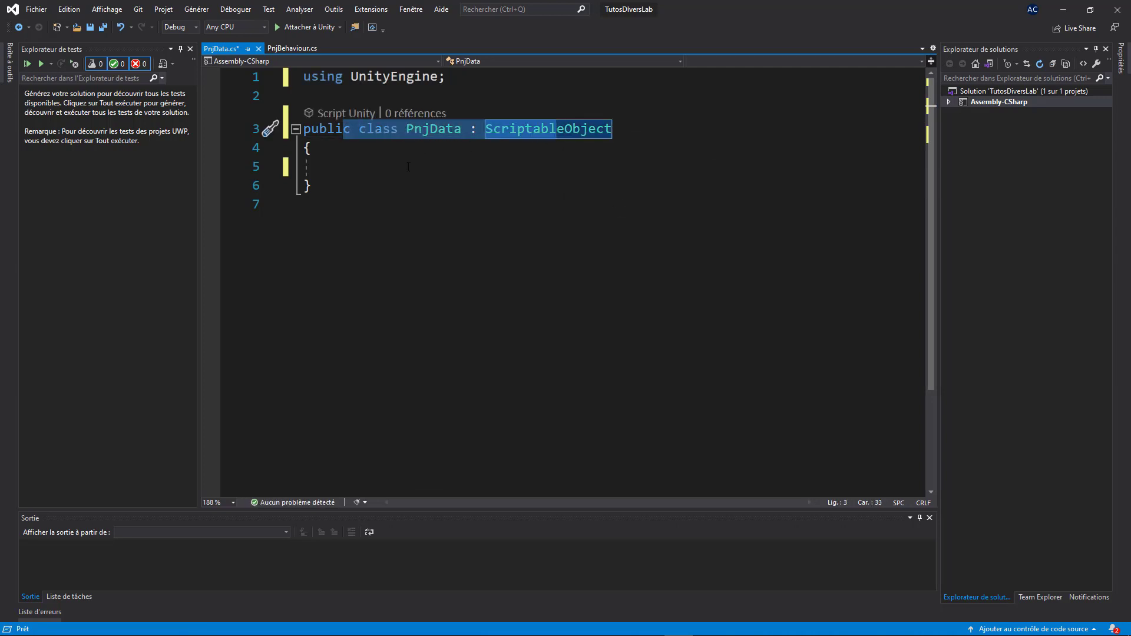
- Write a CreateAssetMenu attribute with fileName, menuName and order arguments inside the class
{"action": "left_click", "coordinate": [363, 160]}
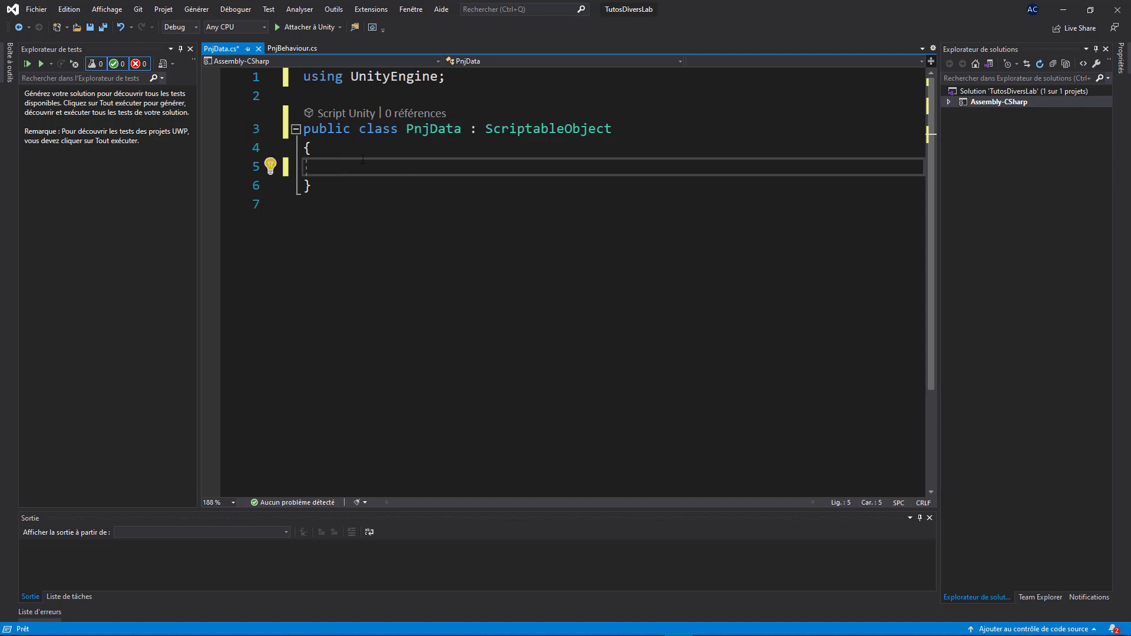
{"action": "type", "text": "["}
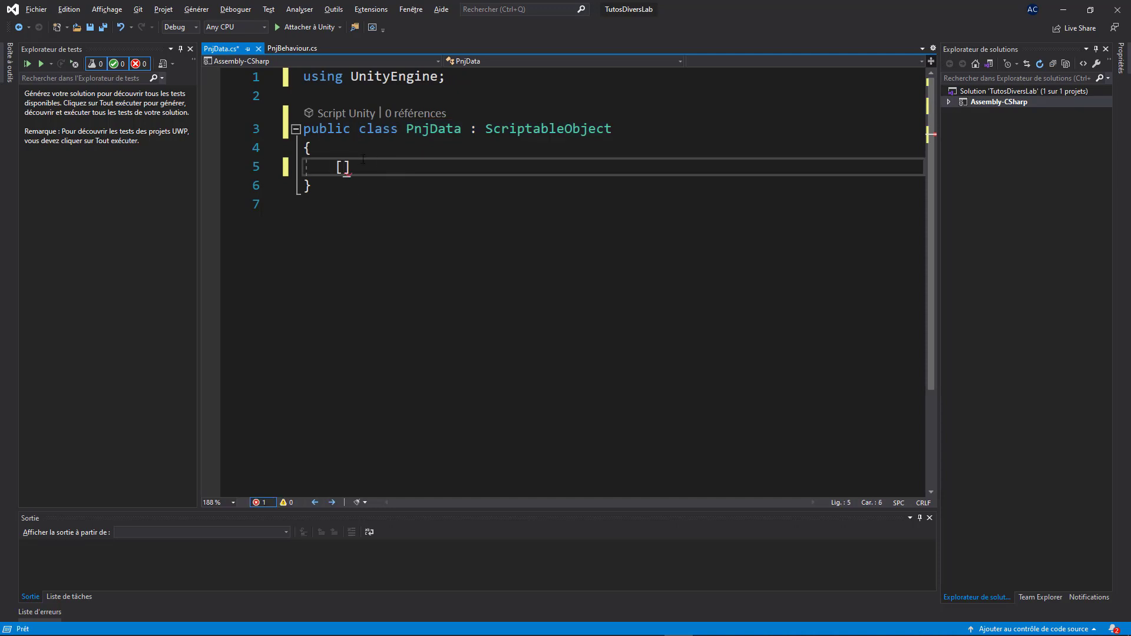
{"action": "type", "text": "Cre"}
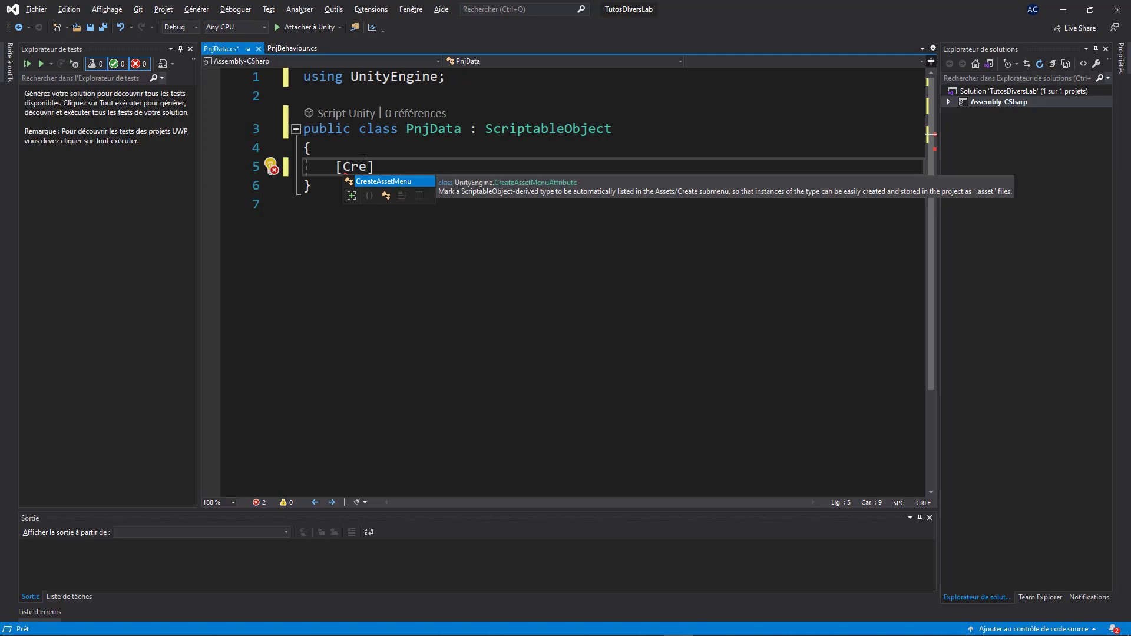
{"action": "key", "text": "Tab"}
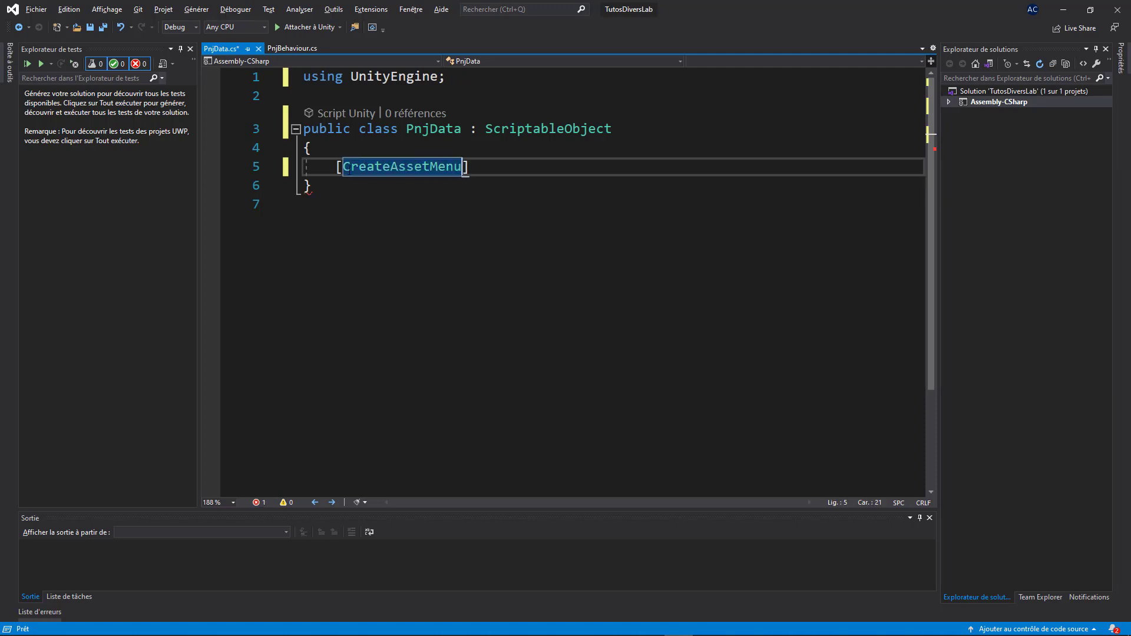
{"action": "mouse_move", "coordinate": [388, 170]}
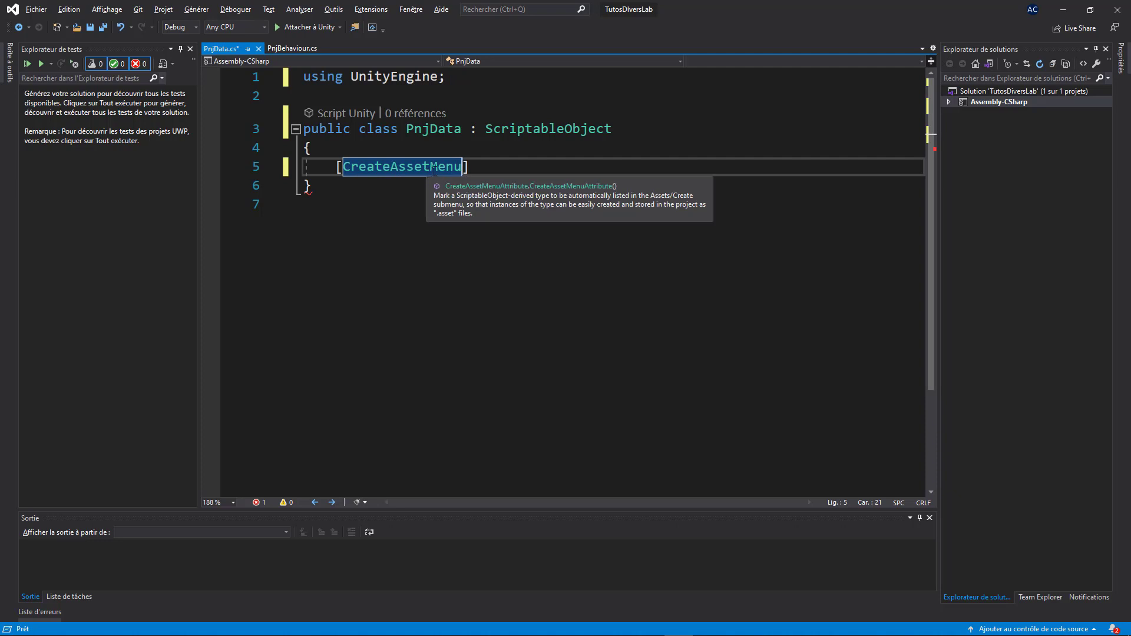
{"action": "type", "text": "(fileName = \"PnjData\", menuName = \"PNJ/PnjDataScriptable\", order = 1)"}
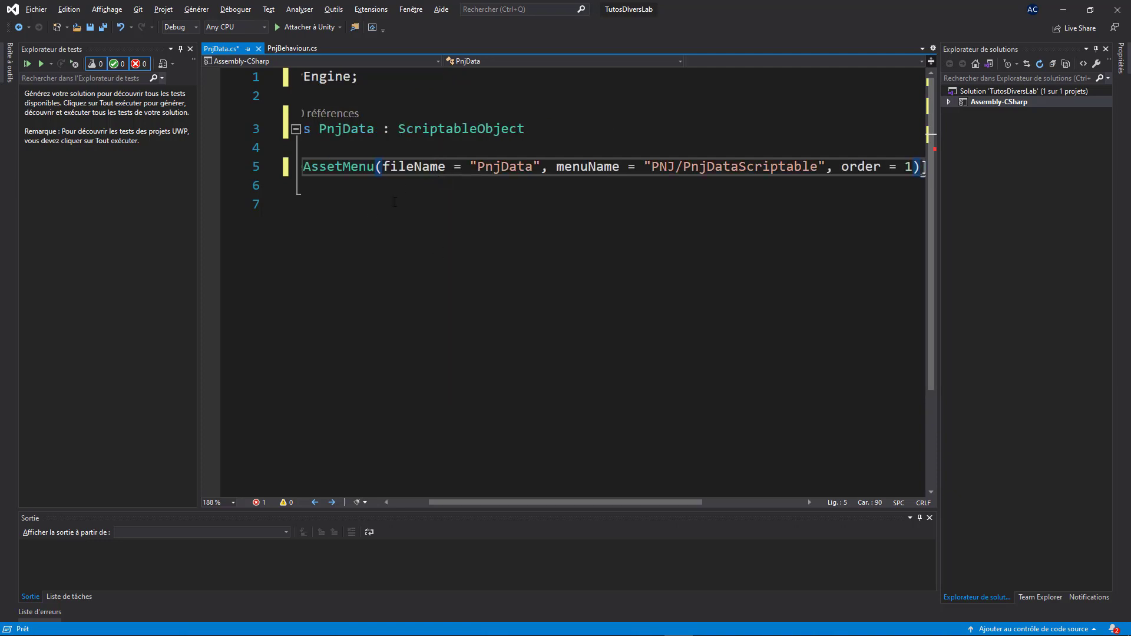
- Review the arguments: file name PnjData, menu path PNJ/PnjDataScriptable, order 1
{"action": "double_click", "coordinate": [430, 167]}
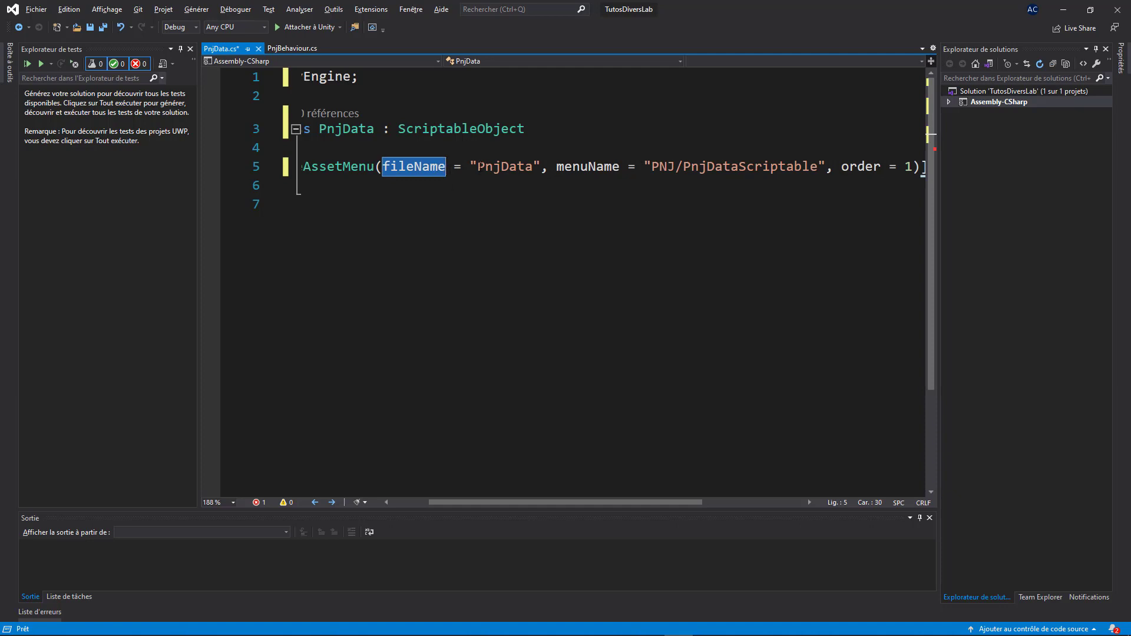
{"action": "left_click_drag", "start_coordinate": [478, 167], "coordinate": [619, 167]}
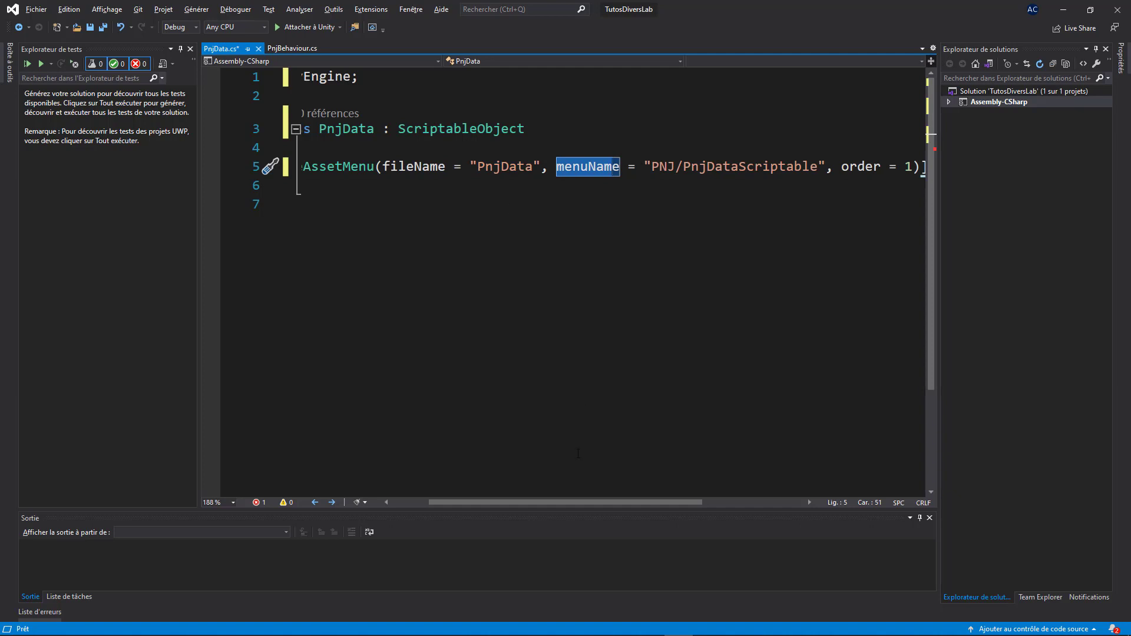
{"action": "left_click_drag", "start_coordinate": [539, 500], "coordinate": [582, 500]}
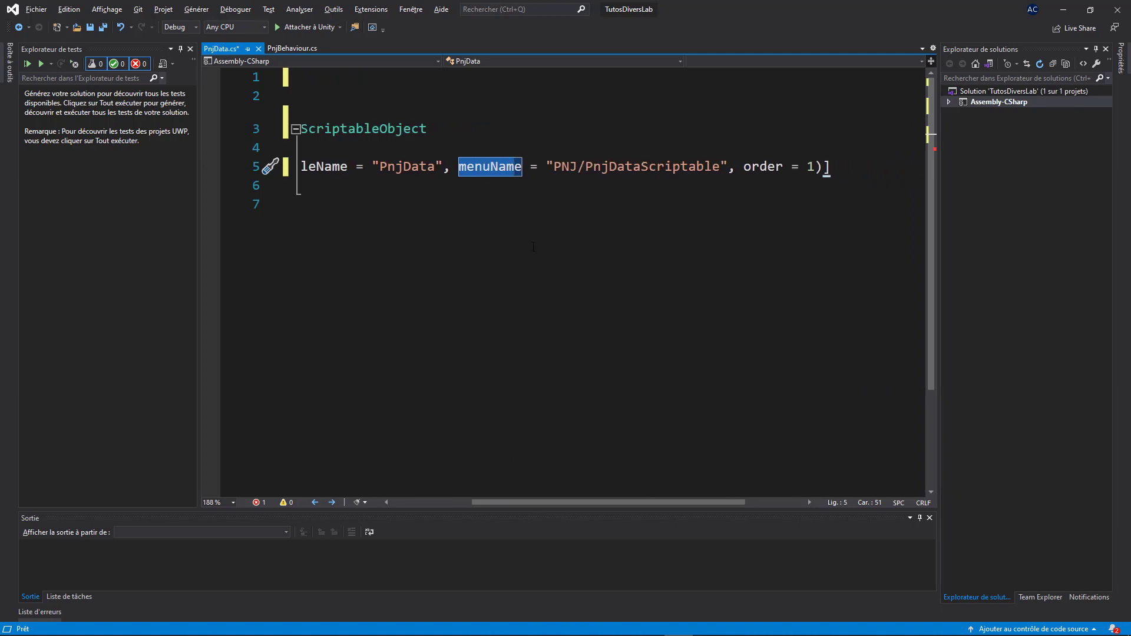
{"action": "left_click", "coordinate": [555, 167]}
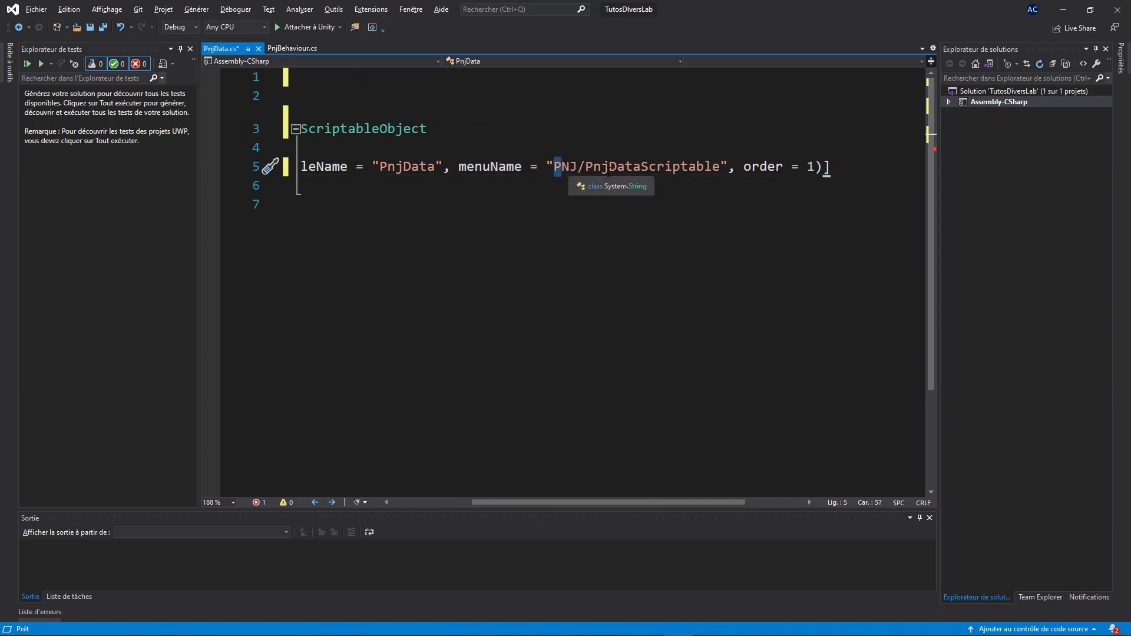
{"action": "left_click_drag", "start_coordinate": [593, 167], "coordinate": [705, 168]}
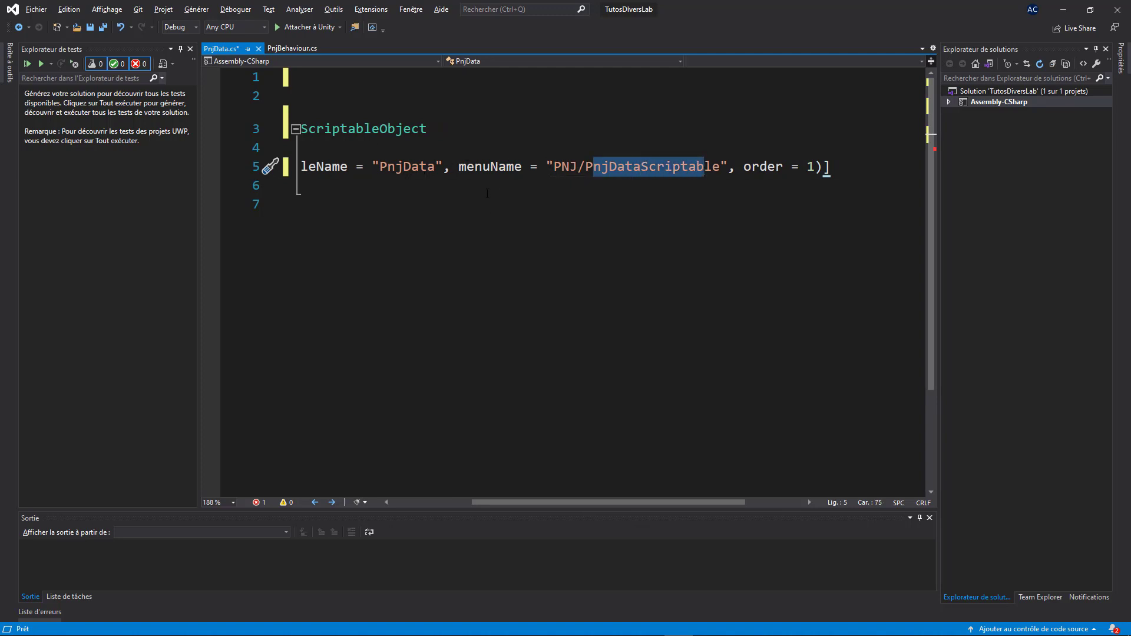
{"action": "left_click_drag", "start_coordinate": [554, 167], "coordinate": [578, 167]}
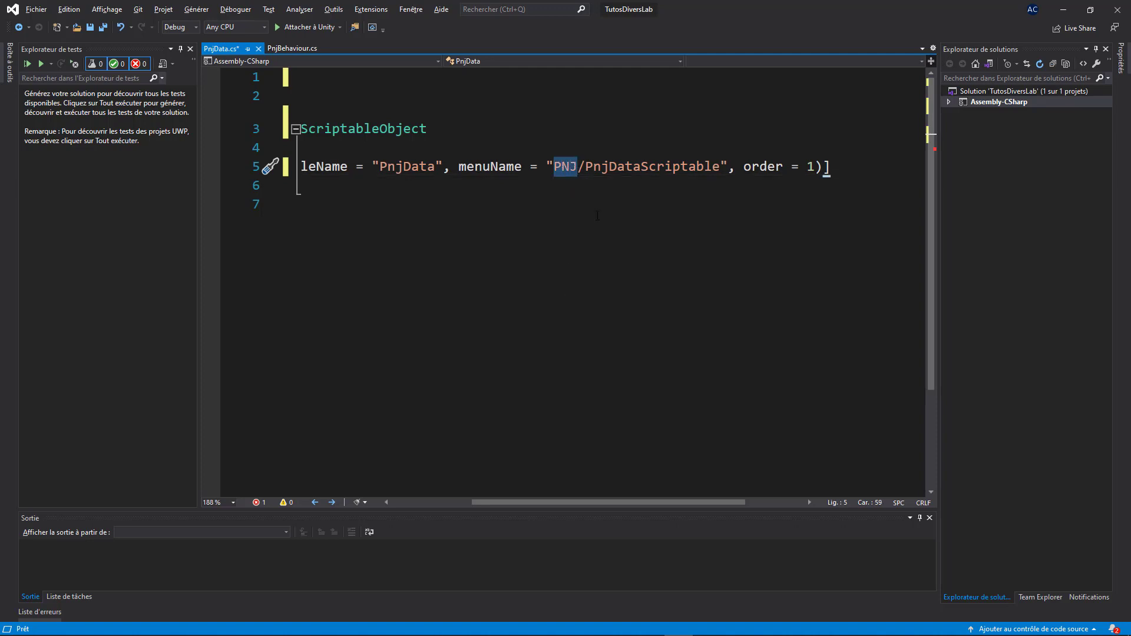
{"action": "left_click_drag", "start_coordinate": [586, 167], "coordinate": [655, 167]}
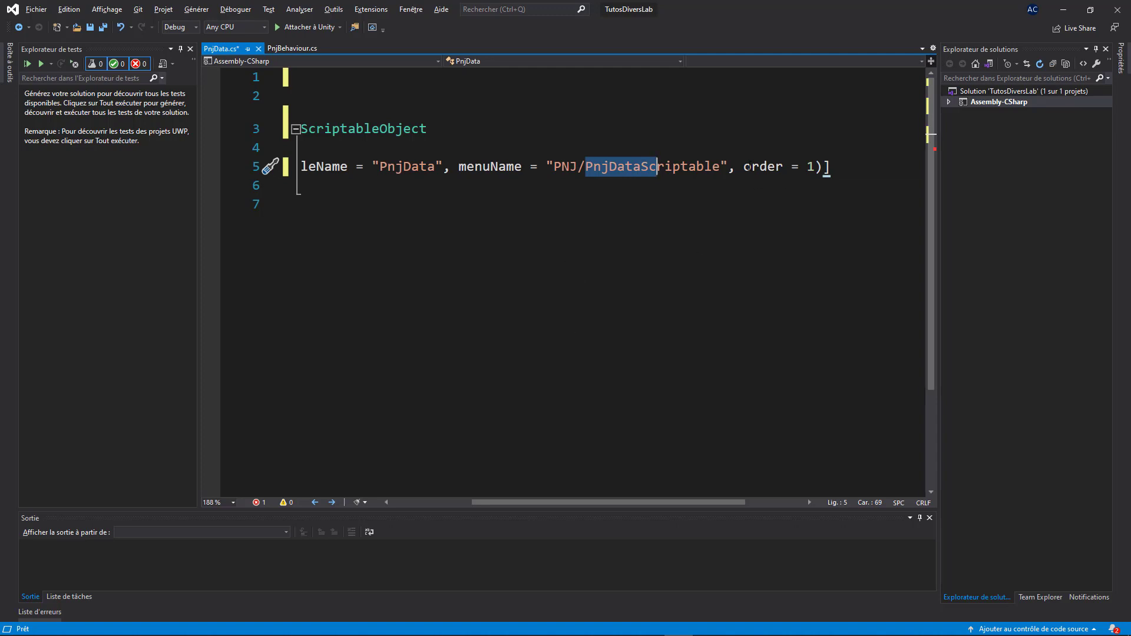
{"action": "left_click_drag", "start_coordinate": [744, 168], "coordinate": [816, 167]}
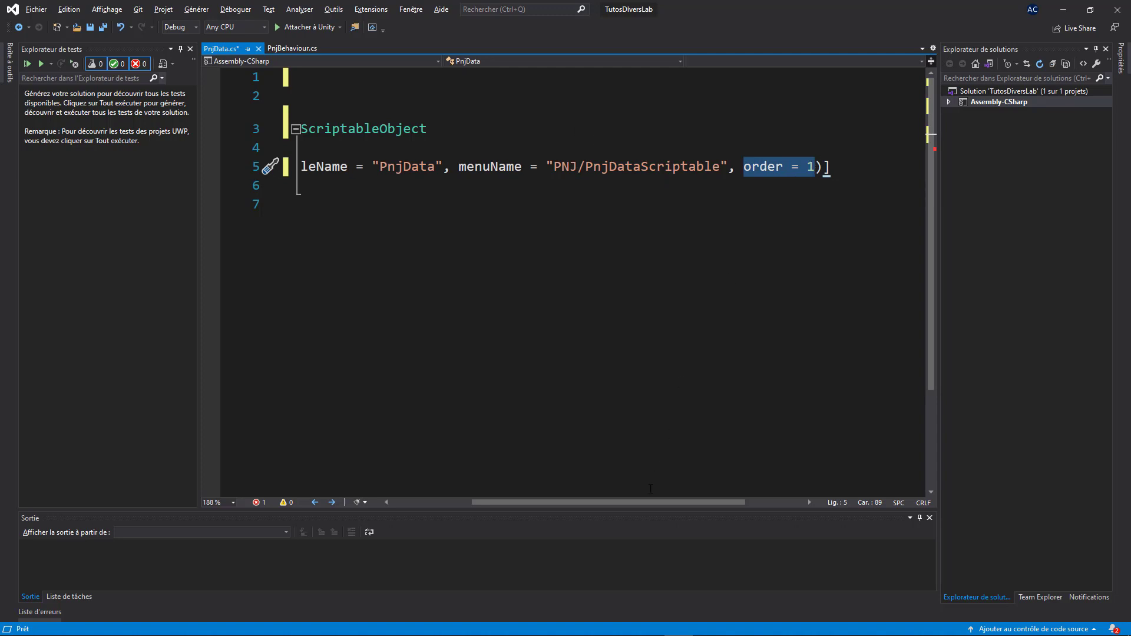
{"action": "mouse_move", "coordinate": [643, 502]}
{"action": "left_mouse_down"}
{"action": "mouse_move", "coordinate": [500, 502]}
{"action": "mouse_move", "coordinate": [614, 502]}
{"action": "left_mouse_up"}
- Add an empty line after the CreateAssetMenu attribute line
{"action": "left_click", "coordinate": [787, 157]}
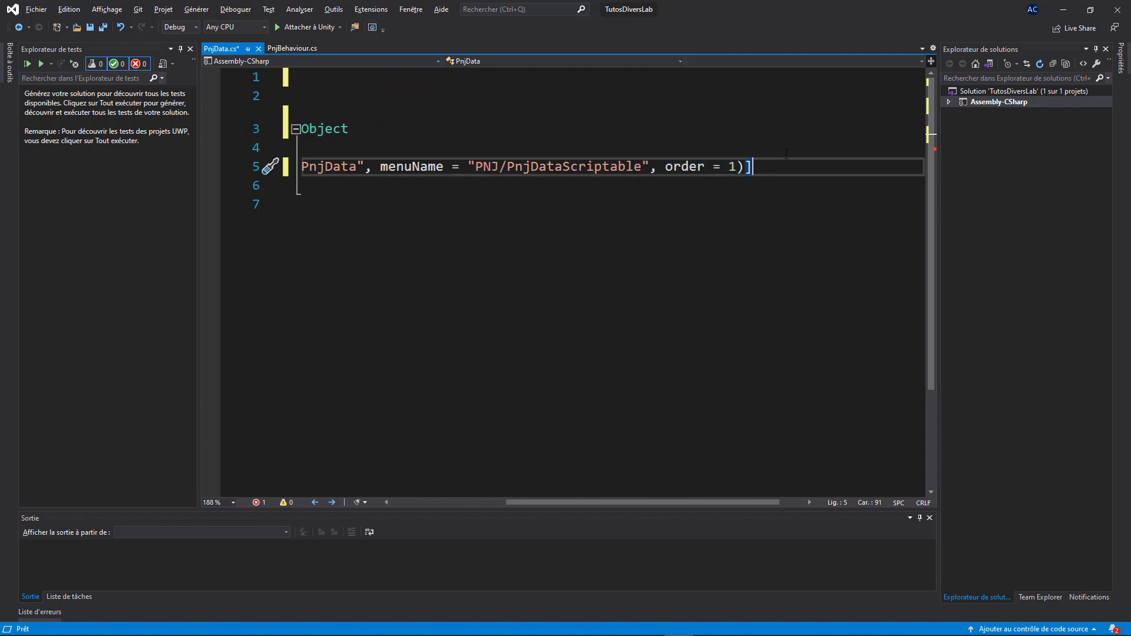
{"action": "key", "text": "Return"}
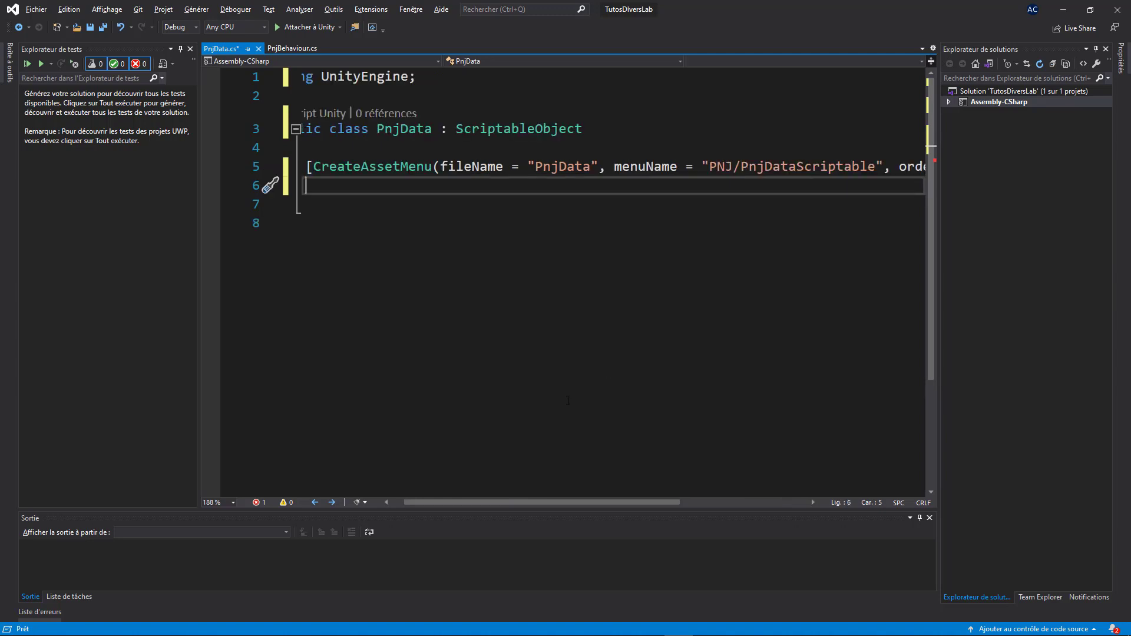
{"action": "left_click_drag", "start_coordinate": [490, 502], "coordinate": [429, 502]}
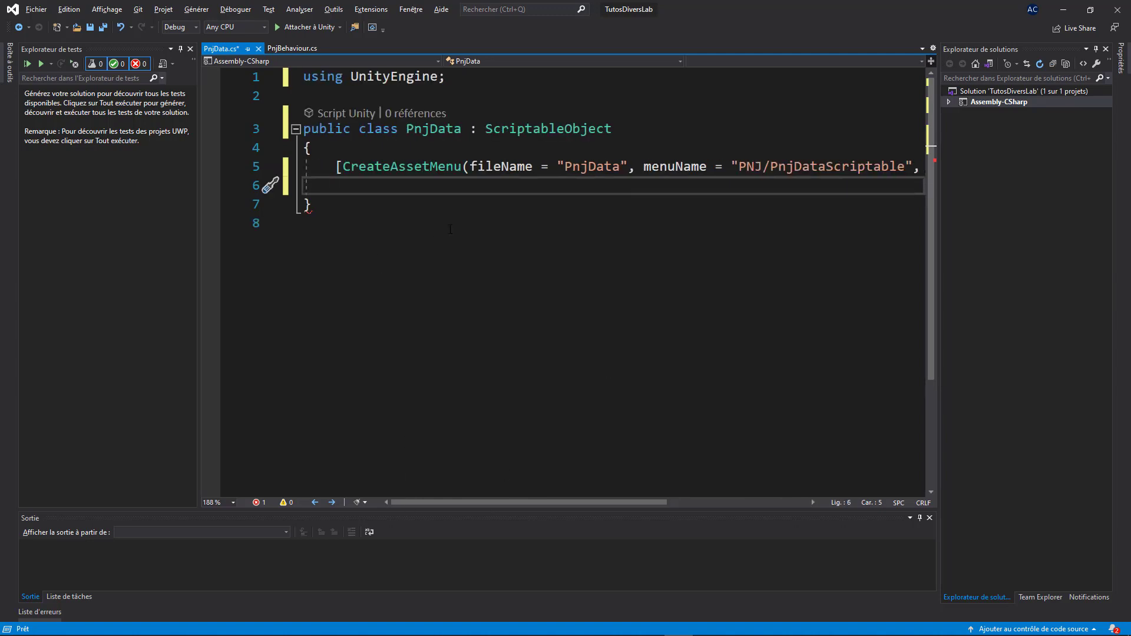
{"action": "left_click_drag", "start_coordinate": [338, 167], "coordinate": [931, 169]}
{"action": "key", "text": "ctrl+c"}
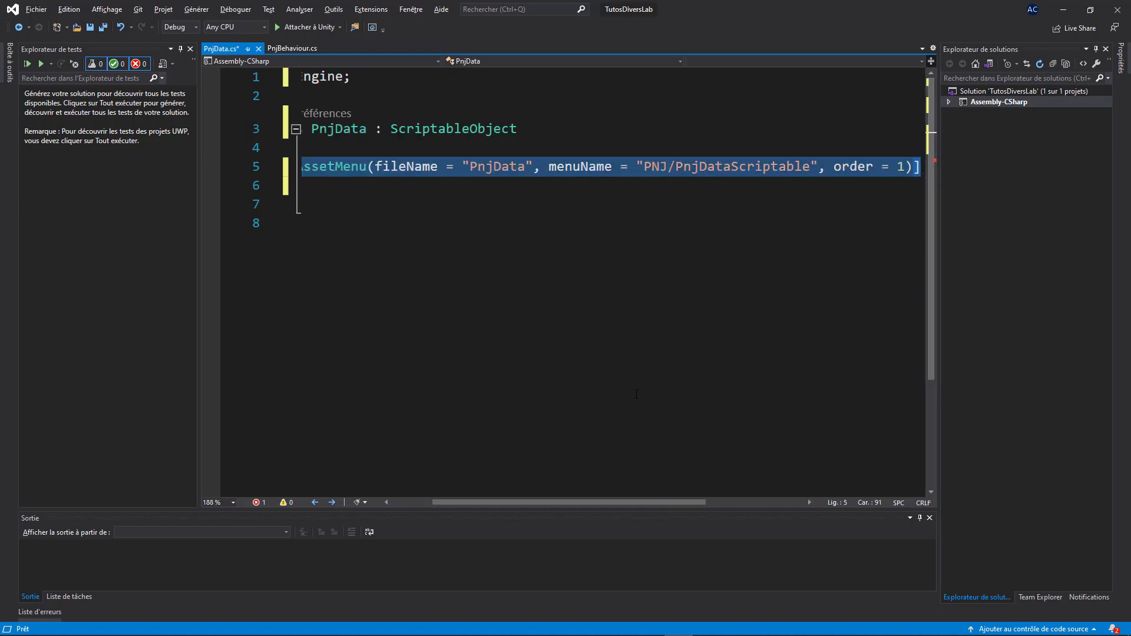
- Move the CreateAssetMenu attribute out of the class body to above the PnjData class declaration
{"action": "key", "text": "Delete"}
{"action": "left_click", "coordinate": [333, 99]}
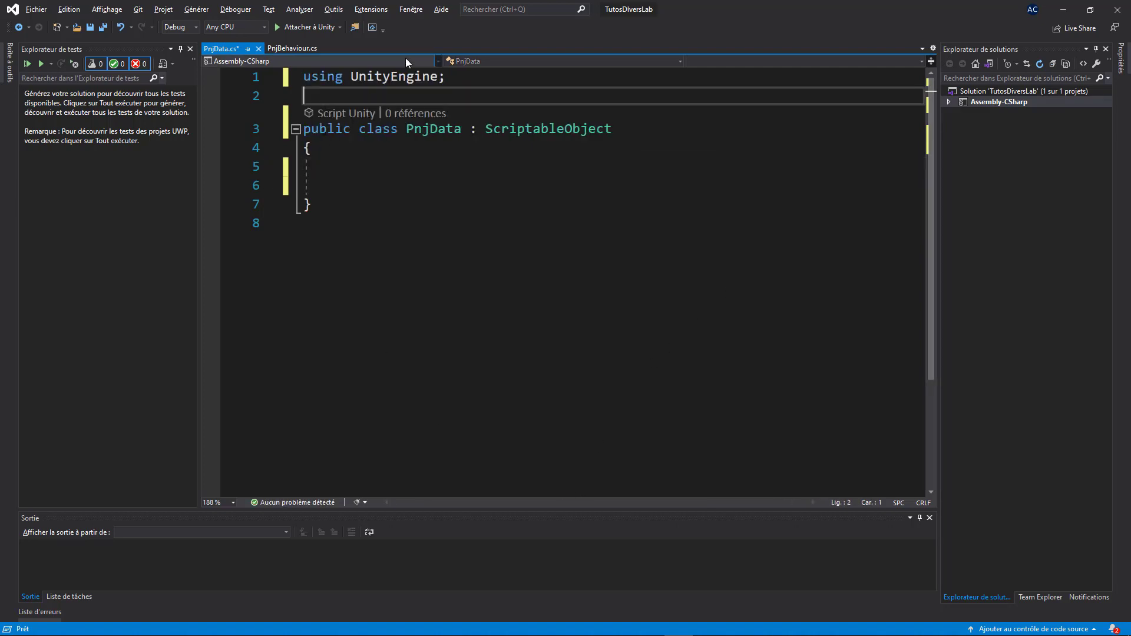
{"action": "key", "text": "Return"}
{"action": "key", "text": "ctrl+v"}
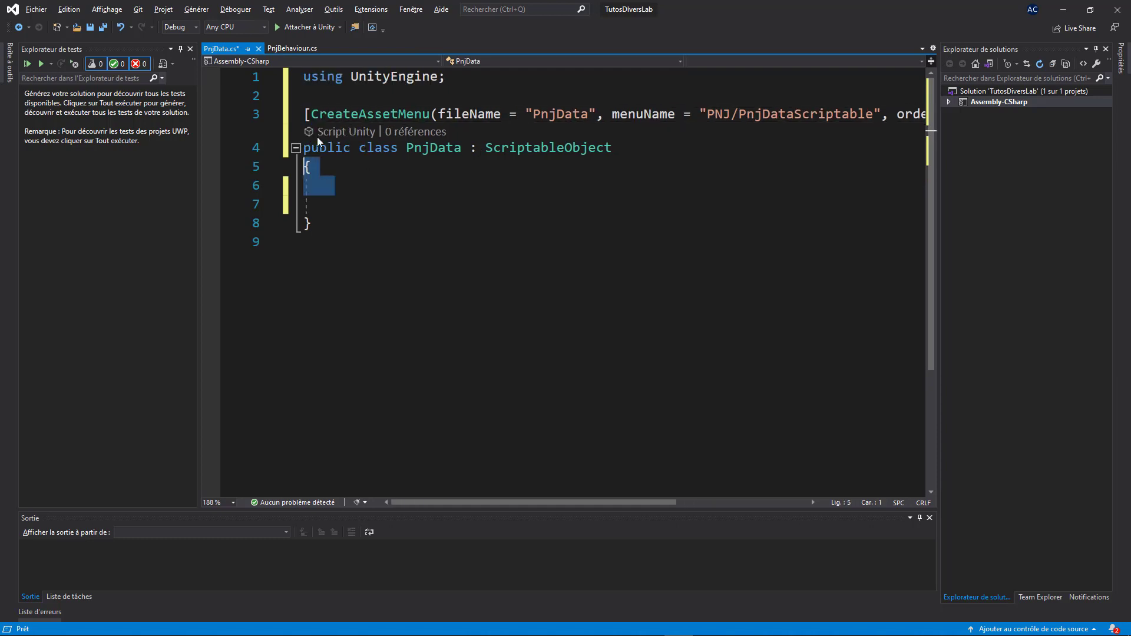
{"action": "left_click_drag", "start_coordinate": [343, 148], "coordinate": [375, 149]}
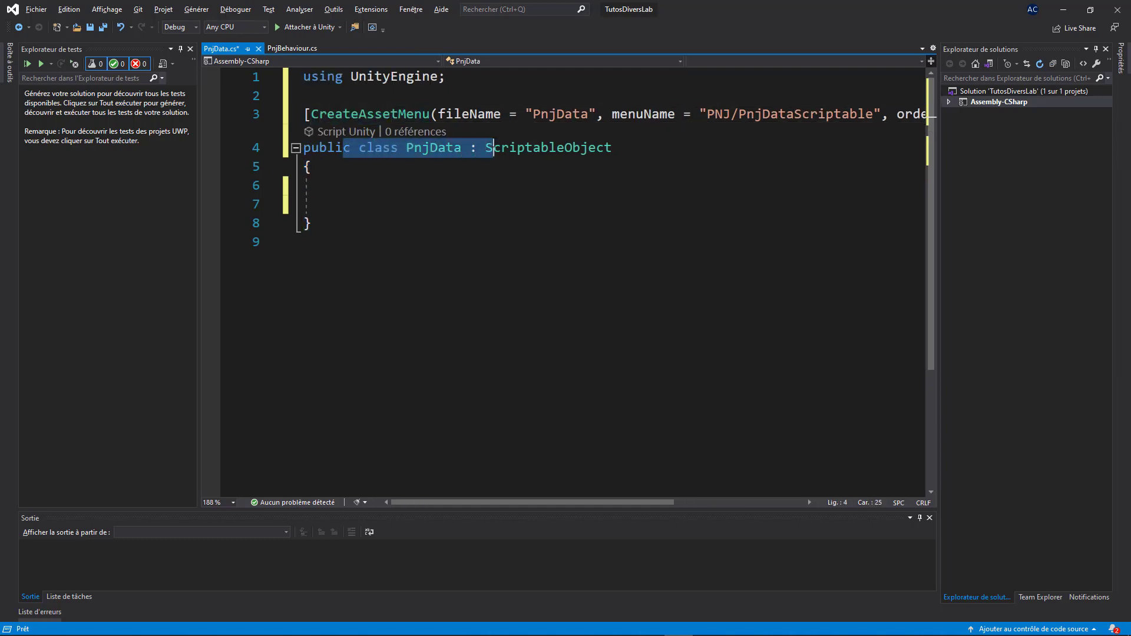
{"action": "left_click_drag", "start_coordinate": [457, 148], "coordinate": [613, 147]}
{"action": "left_click_drag", "start_coordinate": [334, 114], "coordinate": [533, 113]}
{"action": "left_click_drag", "start_coordinate": [351, 148], "coordinate": [518, 147]}
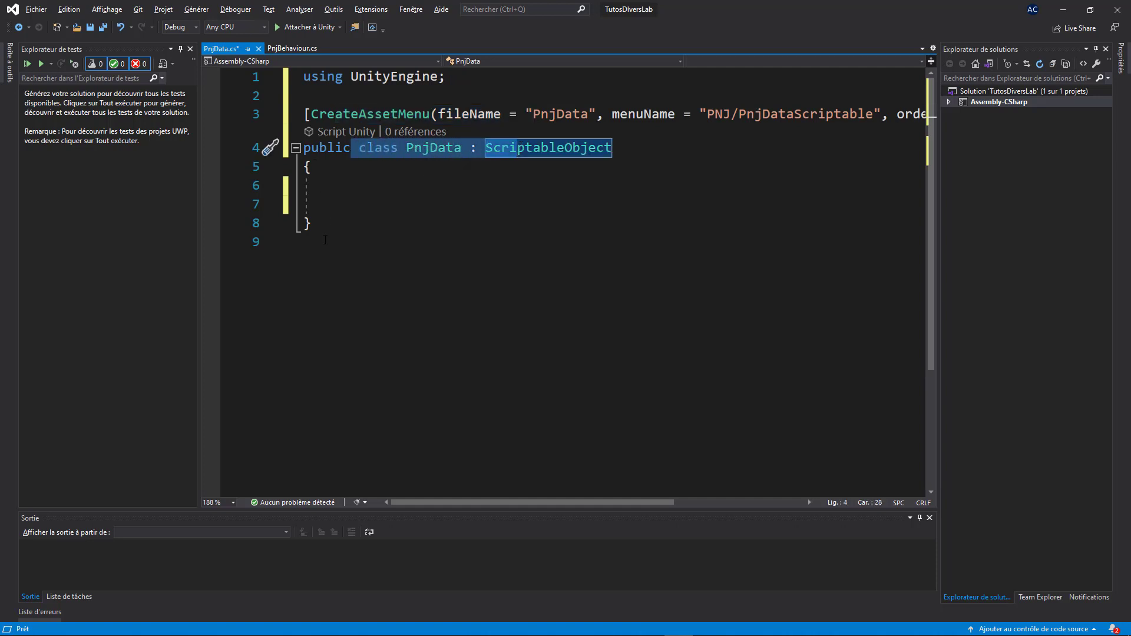
{"action": "left_click_drag", "start_coordinate": [325, 240], "coordinate": [450, 155]}
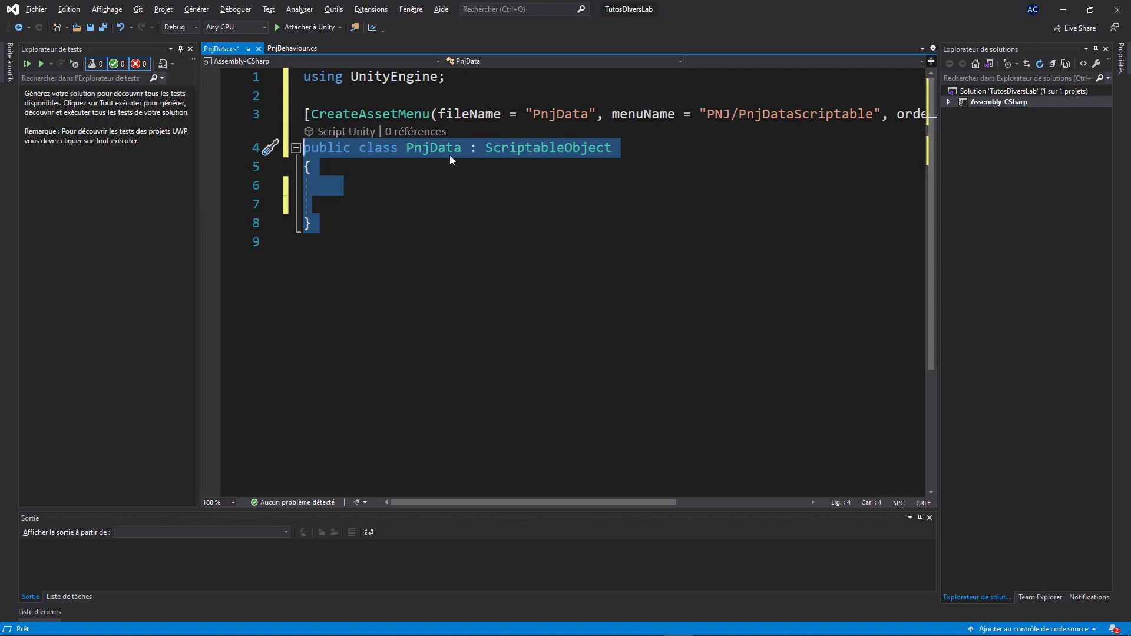
{"action": "left_click", "coordinate": [319, 113]}
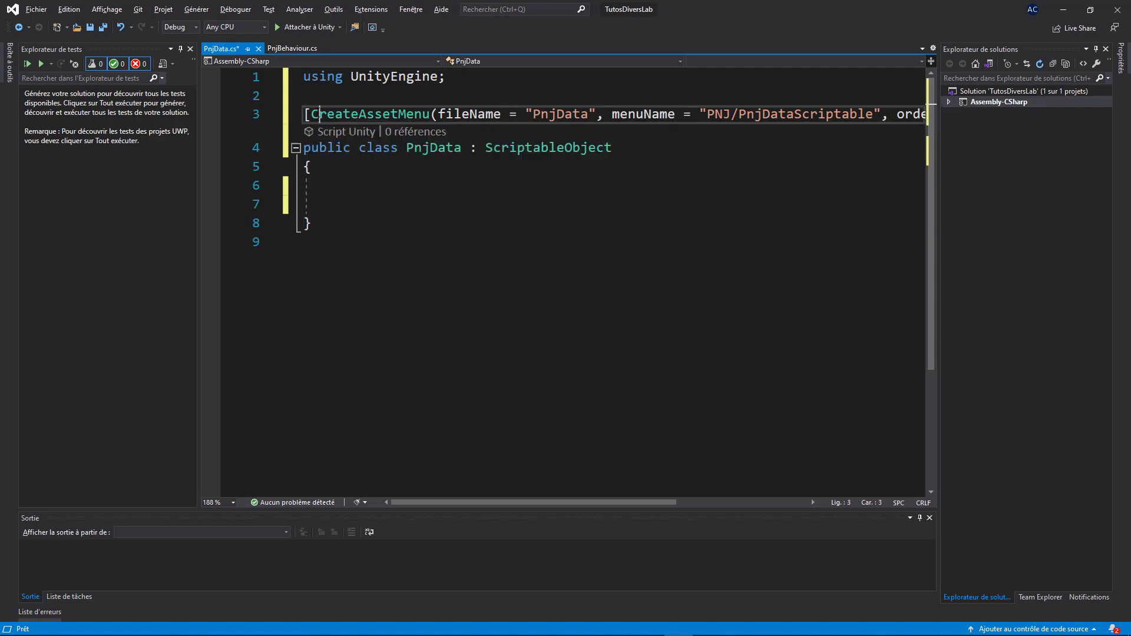
{"action": "key", "text": "ctrl+shift+Right"}
{"action": "key", "text": "ctrl+shift+Right"}
{"action": "key", "text": "ctrl+shift+Right"}
{"action": "key", "text": "ctrl+shift+Right"}
{"action": "key", "text": "ctrl+shift+Right"}
{"action": "key", "text": "ctrl+shift+Right"}
{"action": "key", "text": "ctrl+shift+Right"}
{"action": "key", "text": "ctrl+shift+Right"}
{"action": "key", "text": "ctrl+shift+Right"}
{"action": "key", "text": "ctrl+shift+Right"}
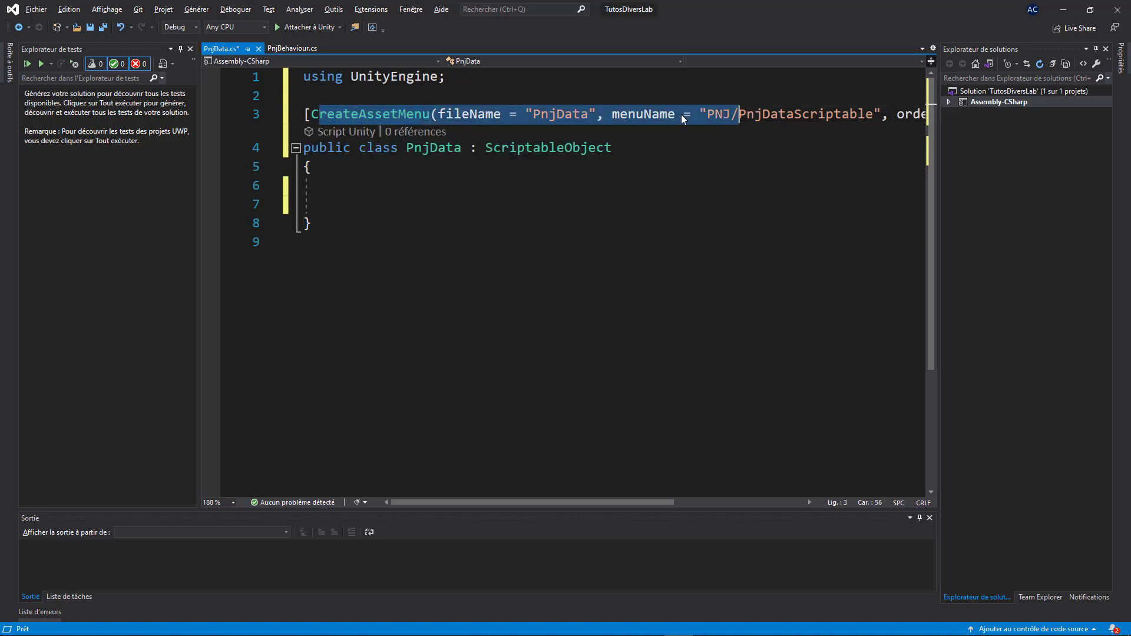
- Declare the fields public string name; and public string dial; in PnjData
{"action": "left_click", "coordinate": [392, 203]}
{"action": "left_click", "coordinate": [392, 189]}
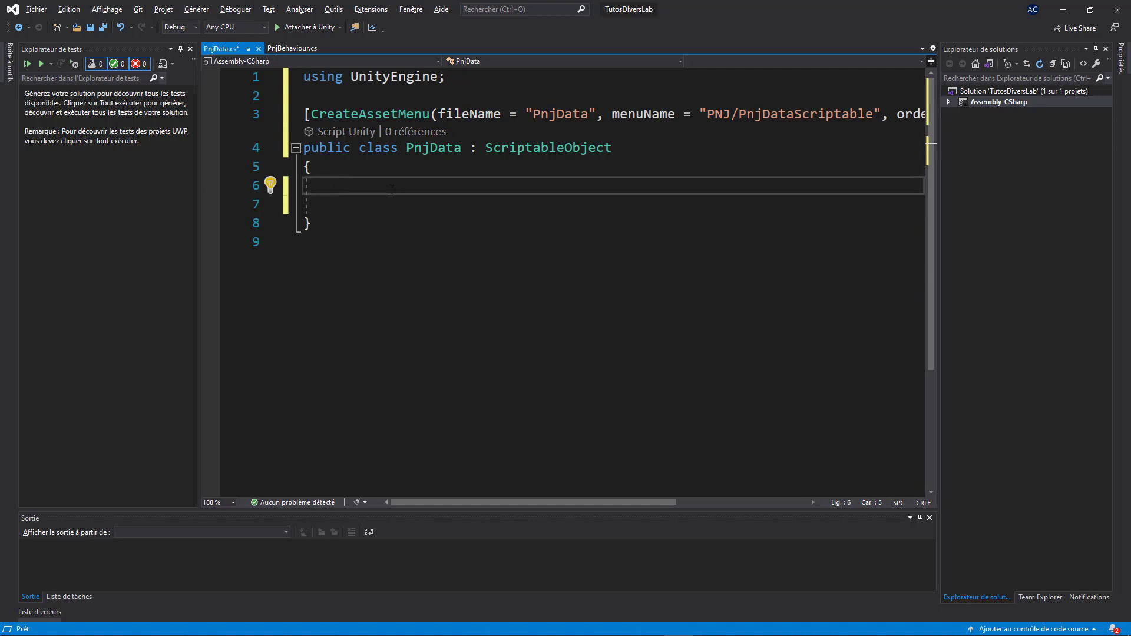
{"action": "type", "text": "pu"}
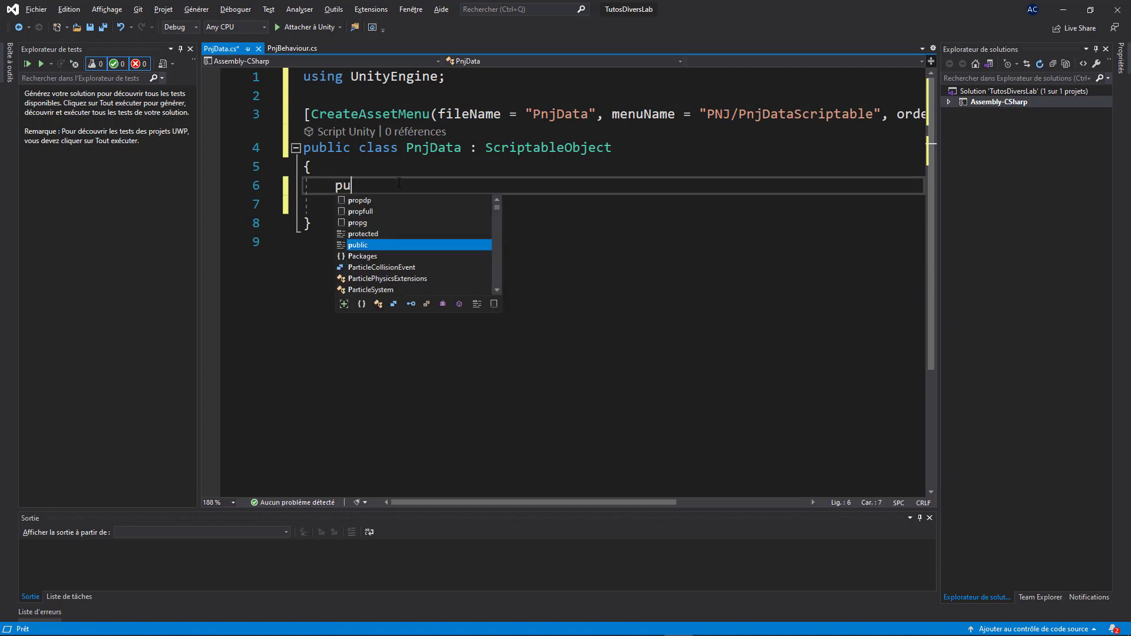
{"action": "key", "text": "Tab"}
{"action": "type", "text": "s"}
{"action": "key", "text": "space"}
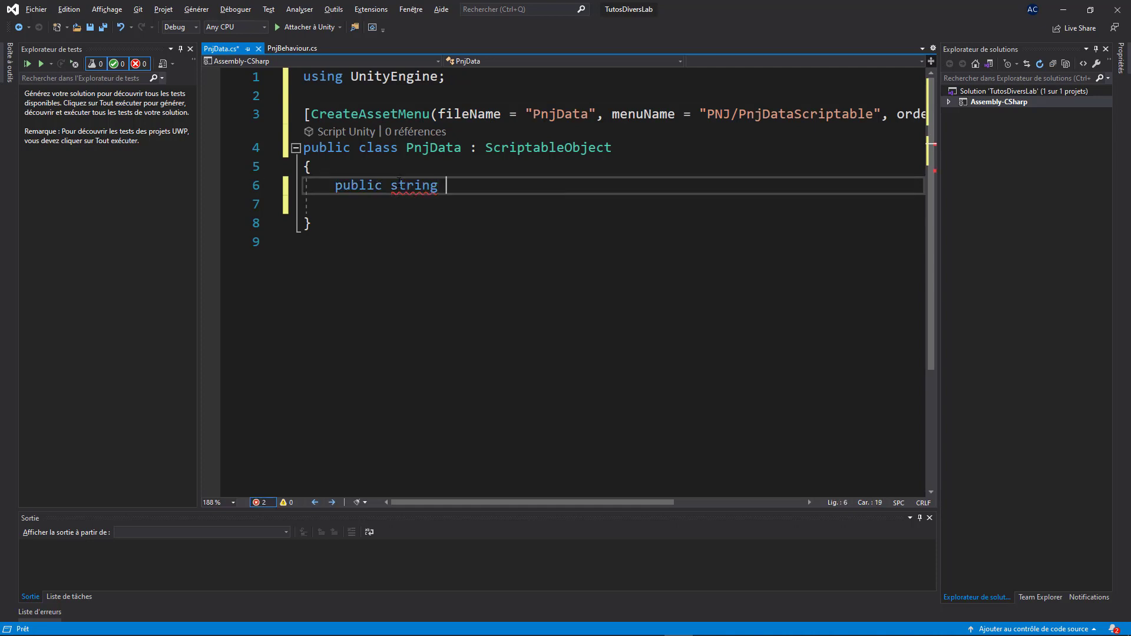
{"action": "type", "text": "name;"}
{"action": "key", "text": "Return"}
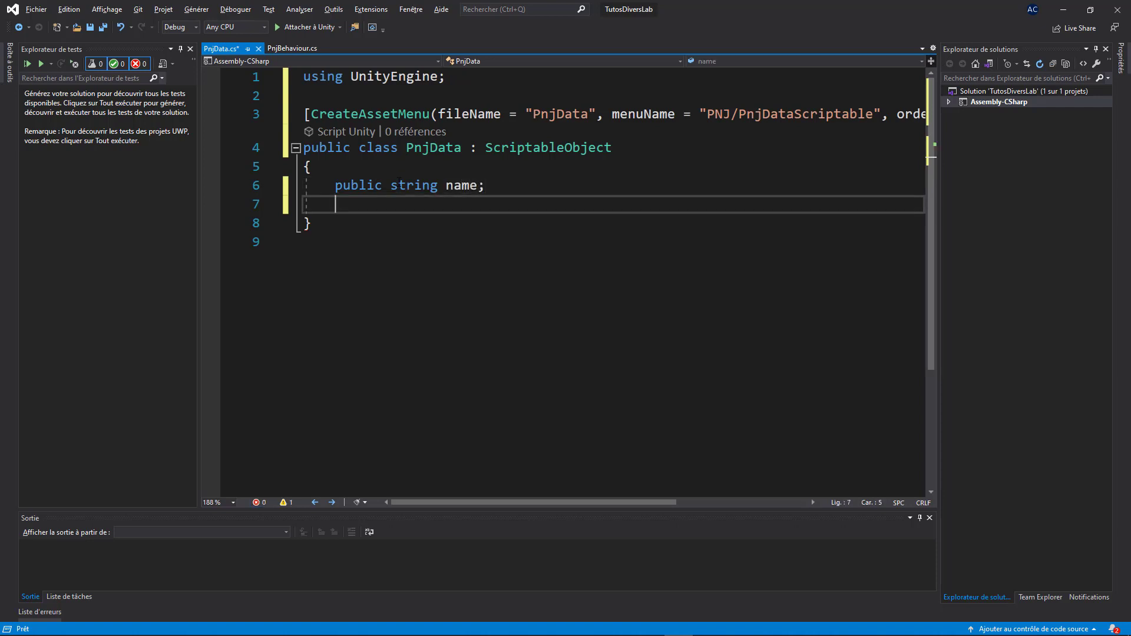
{"action": "type", "text": "pu"}
{"action": "key", "text": "Tab"}
{"action": "type", "text": "str"}
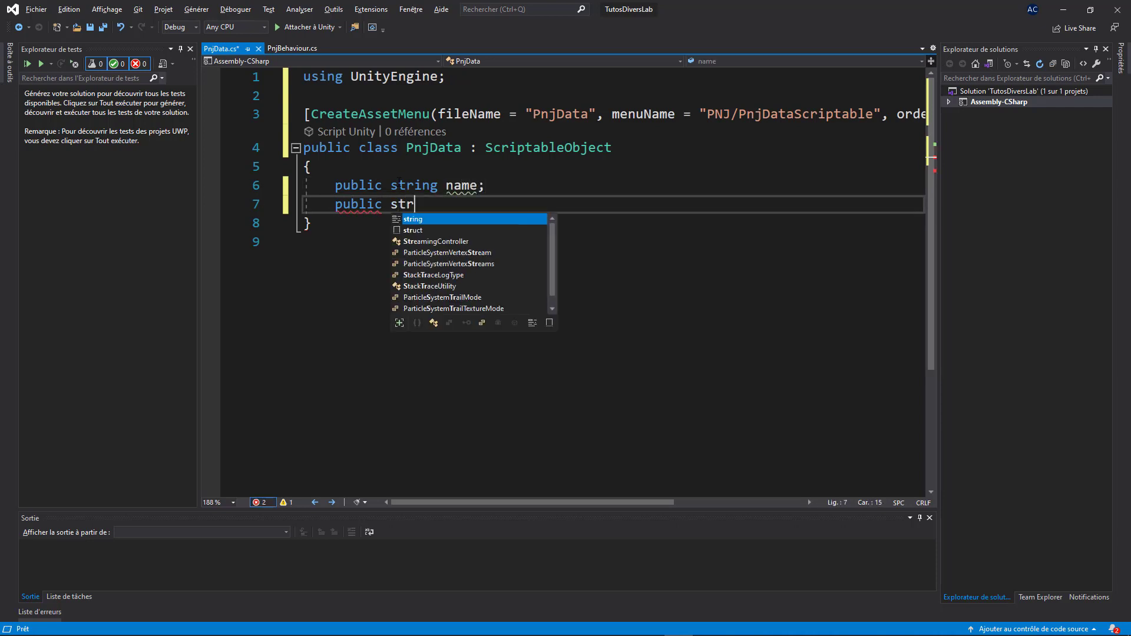
{"action": "key", "text": "space"}
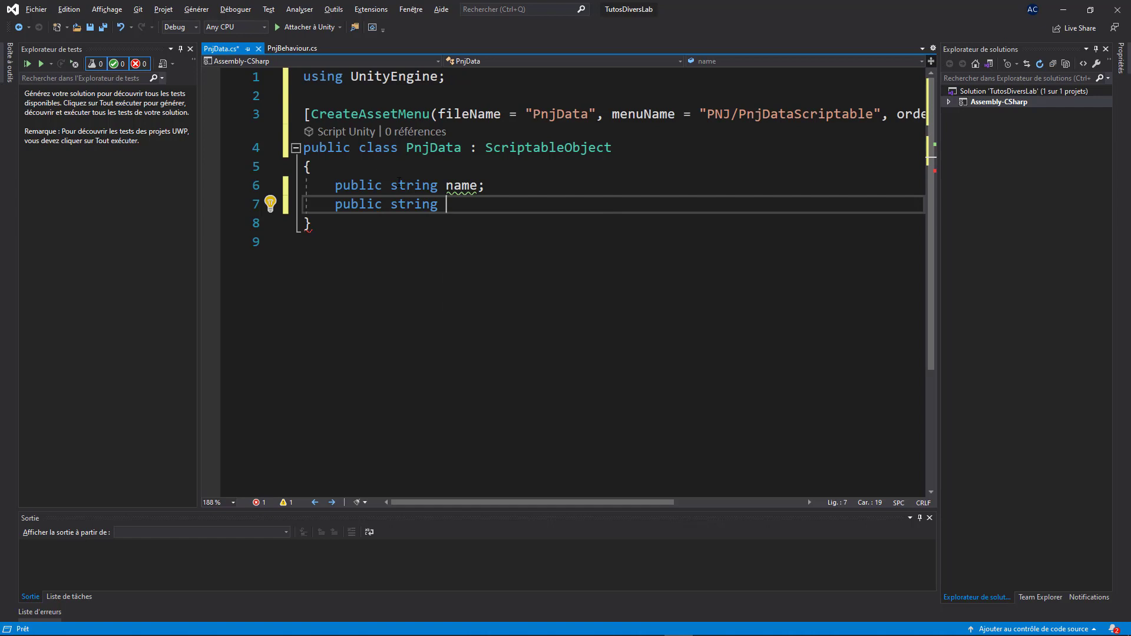
{"action": "type", "text": "dial;"}
- Save the PnjData script
{"action": "left_click", "coordinate": [463, 204]}
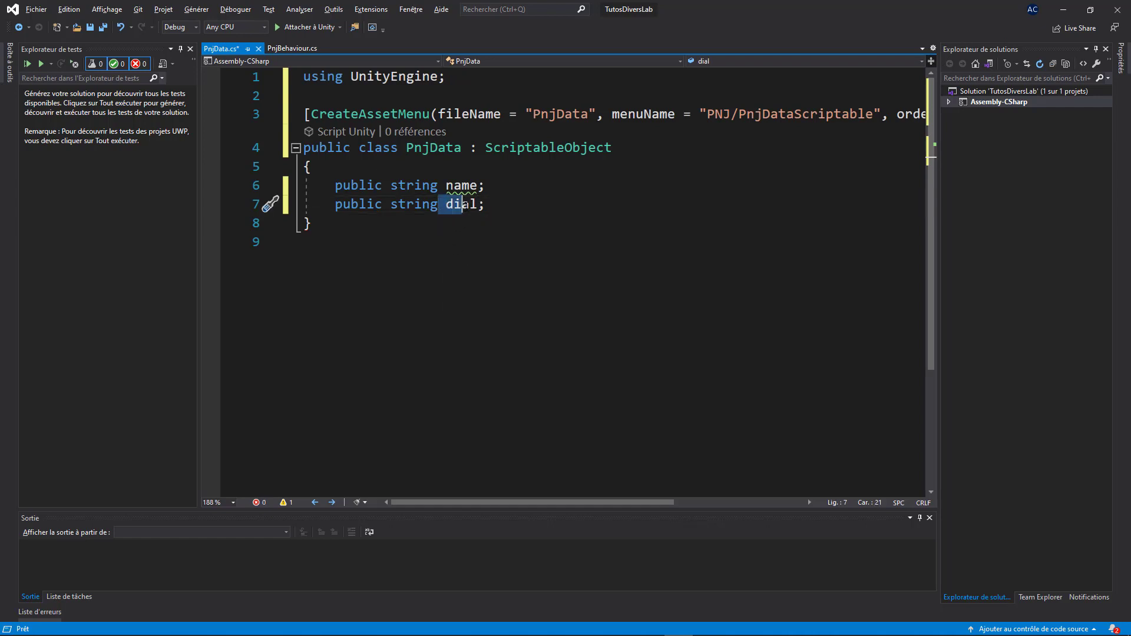
{"action": "key", "text": "ctrl+s"}
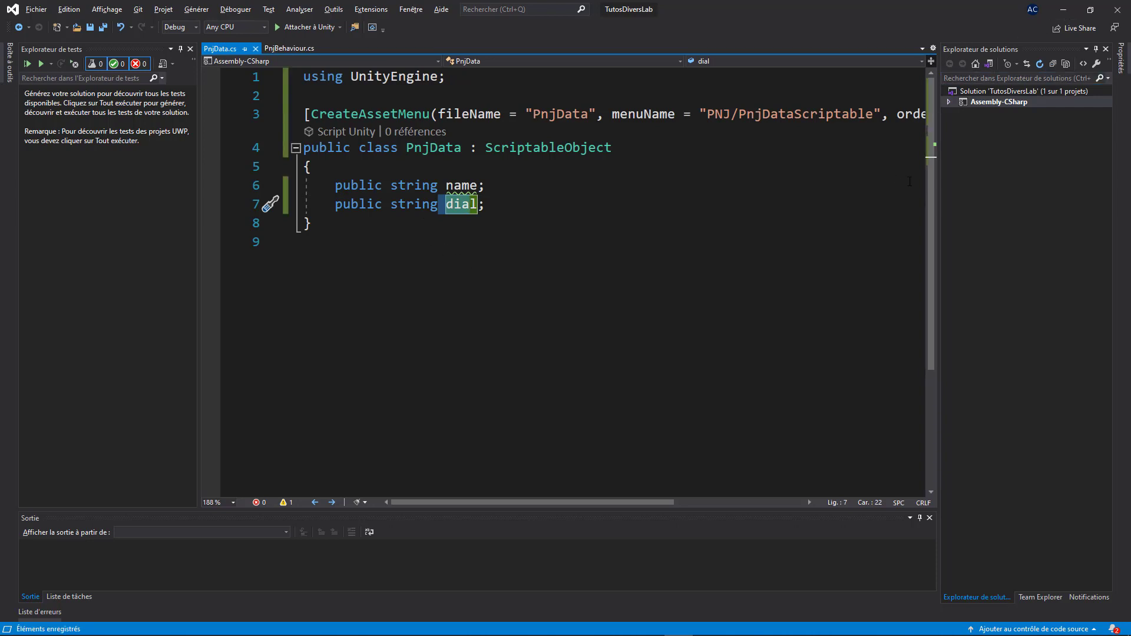
{"action": "key", "text": "alt+Tab"}
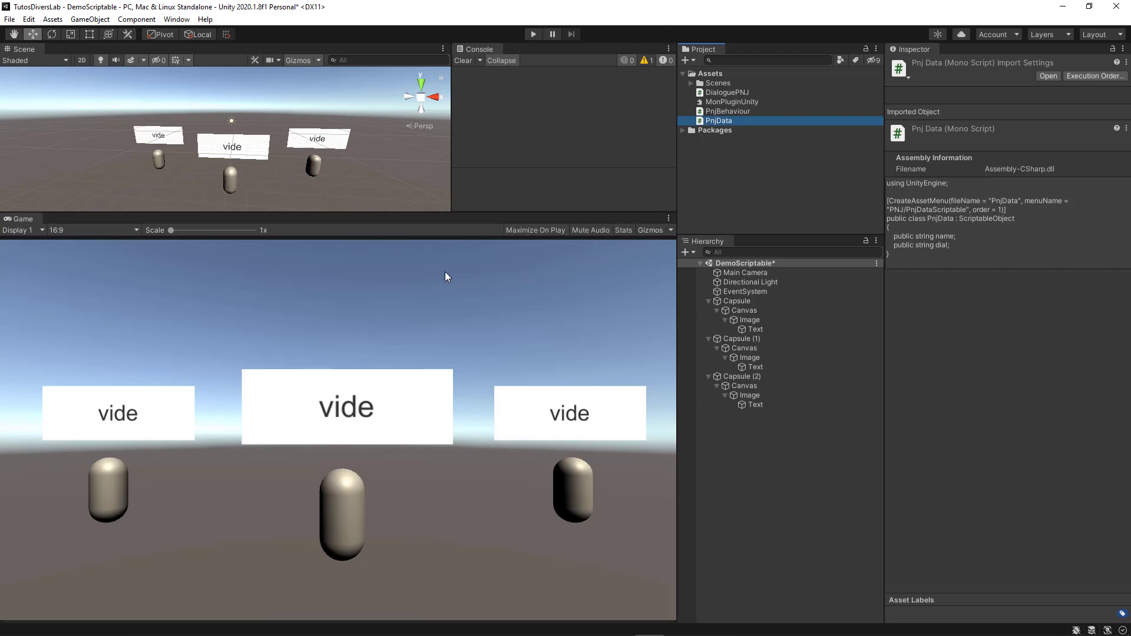
- Create a PNJ > PnjDataScriptable asset named PnjData1
{"action": "left_click", "coordinate": [53, 19]}
{"action": "mouse_move", "coordinate": [91, 36]}
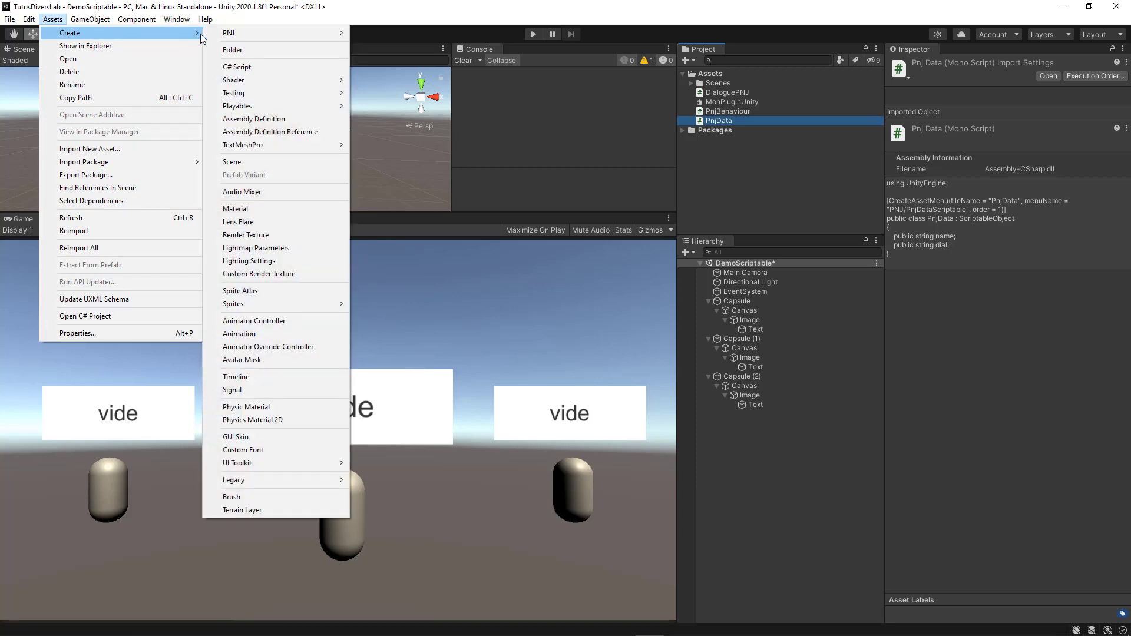
{"action": "mouse_move", "coordinate": [263, 34]}
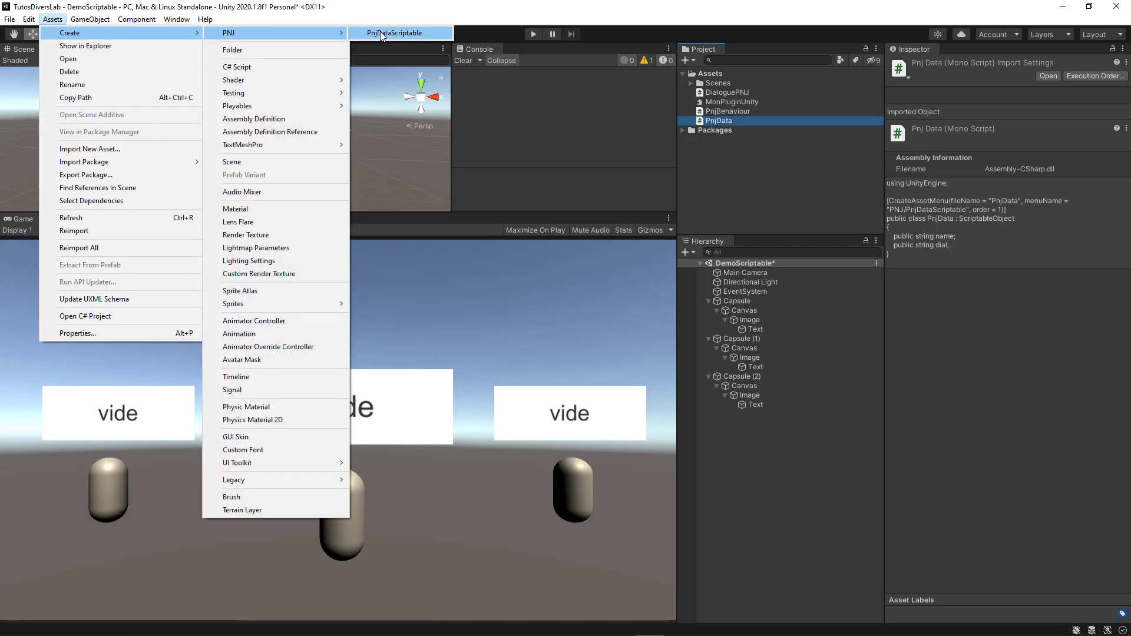
{"action": "left_click", "coordinate": [398, 34]}
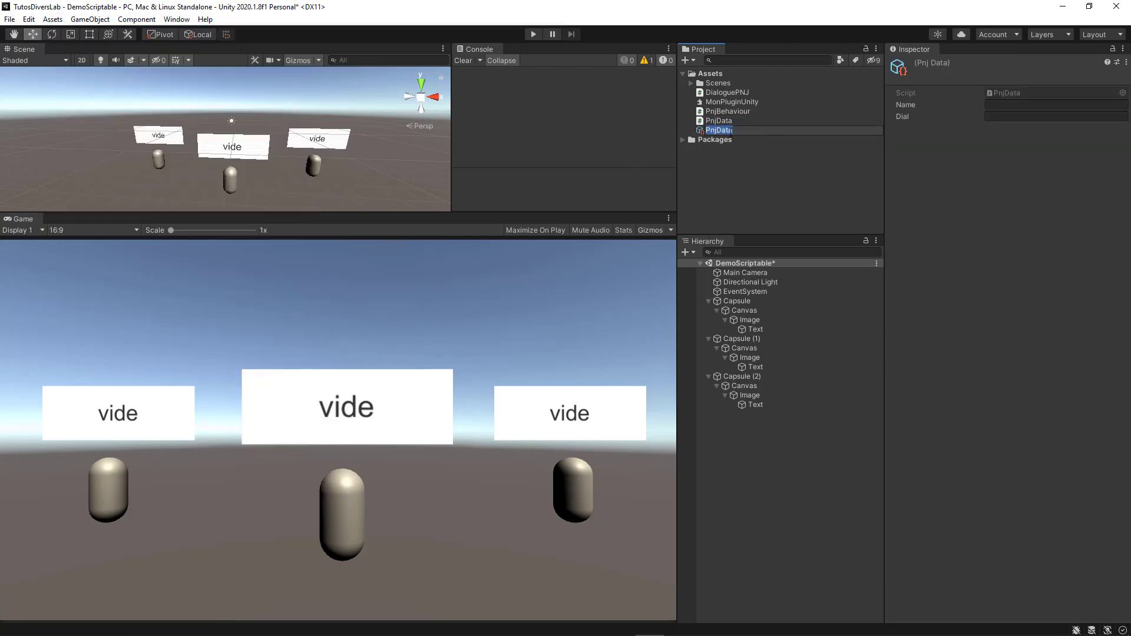
{"action": "left_click", "coordinate": [733, 132]}
{"action": "type", "text": "1"}
{"action": "key", "text": "Return"}
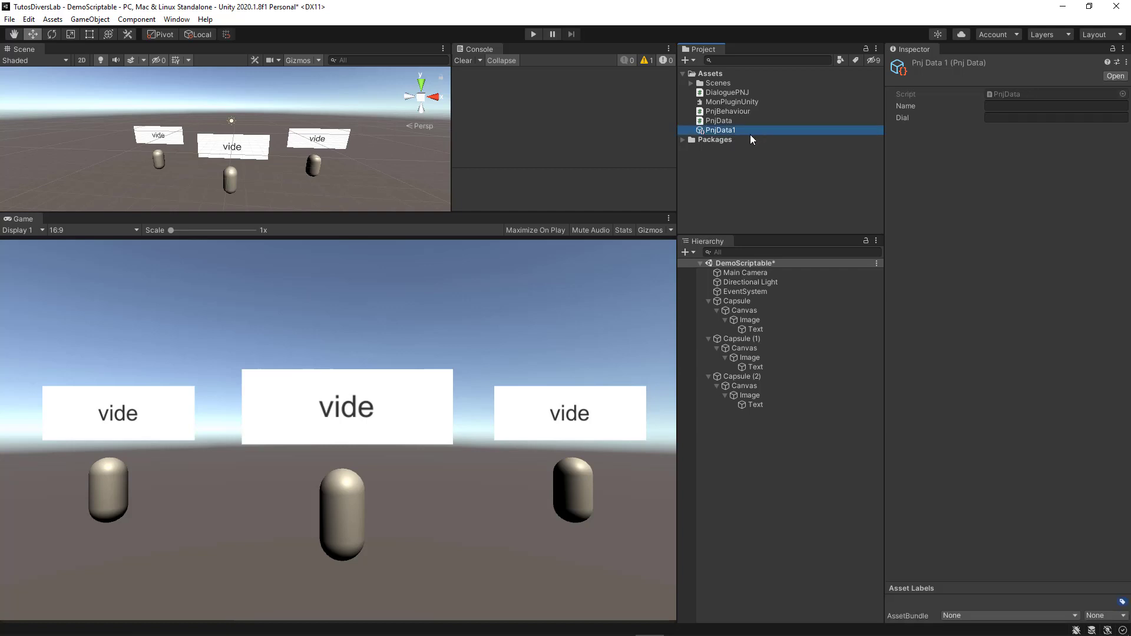
- Give PnjData1 a character name and the Dial 'Bonjour, comment allez vou bien ?'
{"action": "left_click", "coordinate": [1003, 104]}
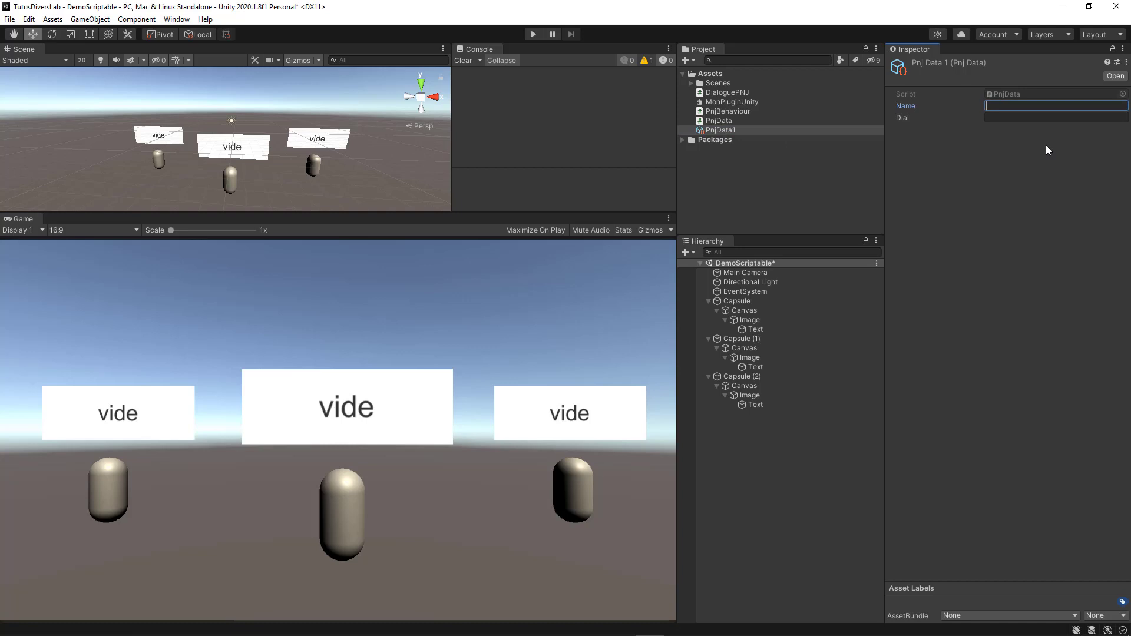
{"action": "type", "text": "Jean"}
{"action": "left_click", "coordinate": [994, 120]}
{"action": "type", "text": "Bonjour, comment"}
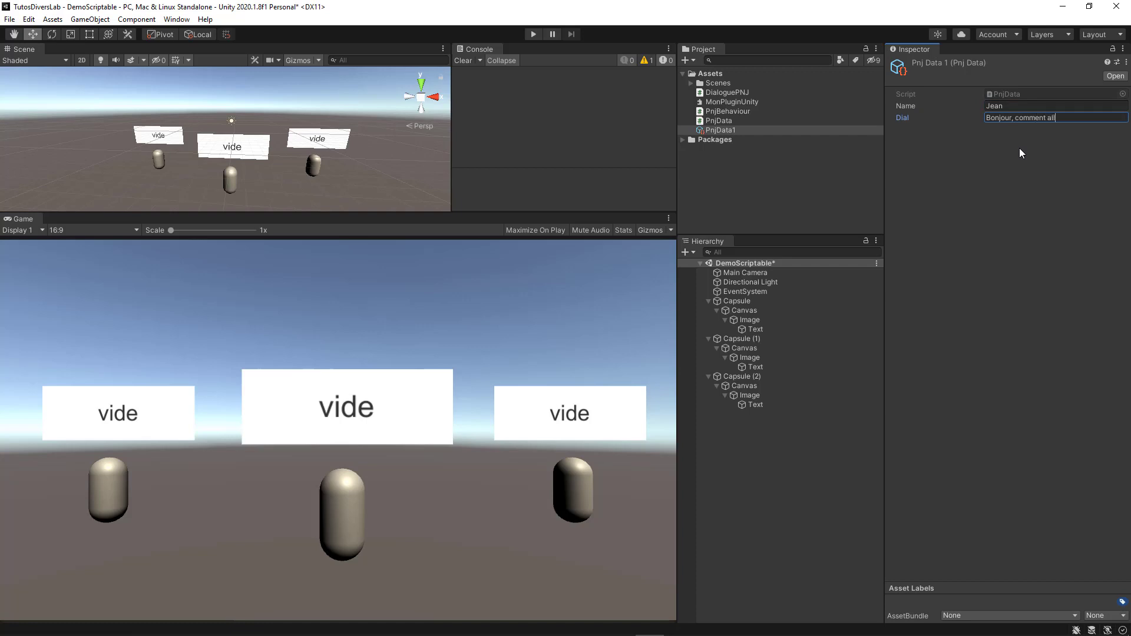
{"action": "type", "text": "allez vou bien ?"}
{"action": "left_click", "coordinate": [747, 166]}
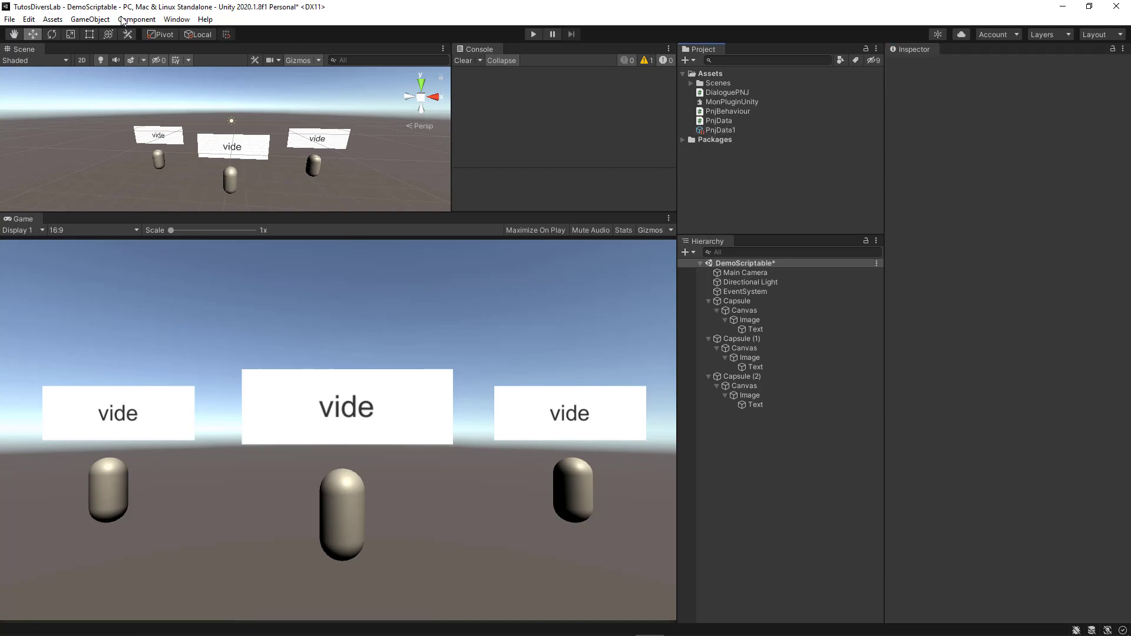
- Create a second PNJ > PnjDataScriptable asset named PnjData2
{"action": "left_click", "coordinate": [53, 20]}
{"action": "mouse_move", "coordinate": [56, 34]}
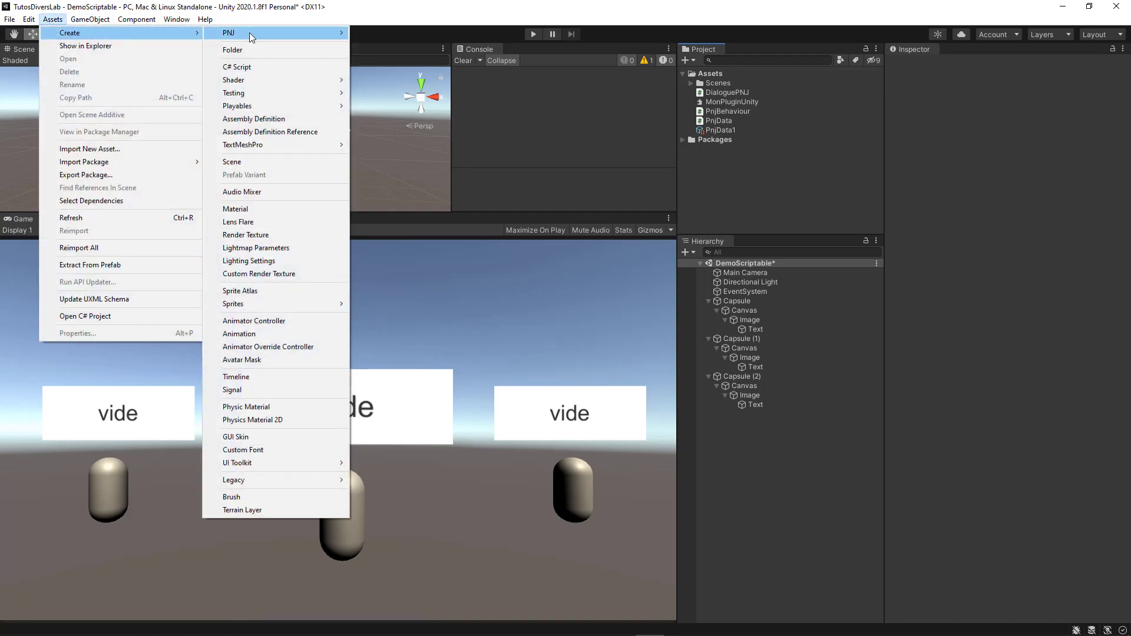
{"action": "mouse_move", "coordinate": [262, 34]}
{"action": "left_click", "coordinate": [372, 34]}
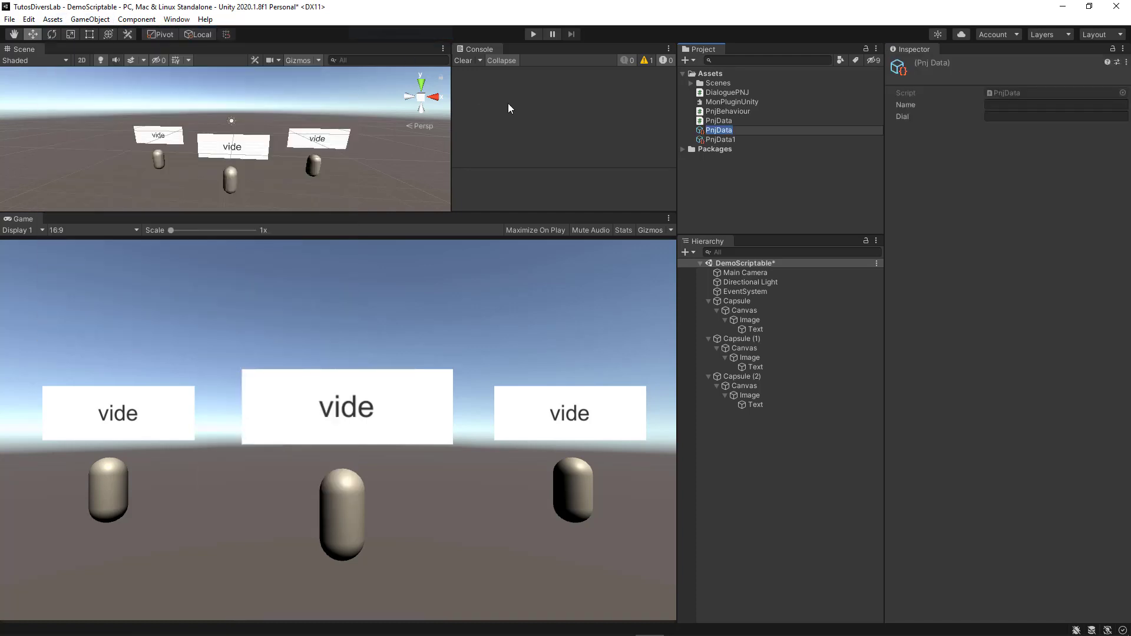
{"action": "left_click", "coordinate": [743, 128]}
{"action": "type", "text": "2"}
{"action": "key", "text": "Return"}
- Give PnjData2 a character name and Dial 'Salut !', then compare it with PnjData1
{"action": "left_click", "coordinate": [995, 106]}
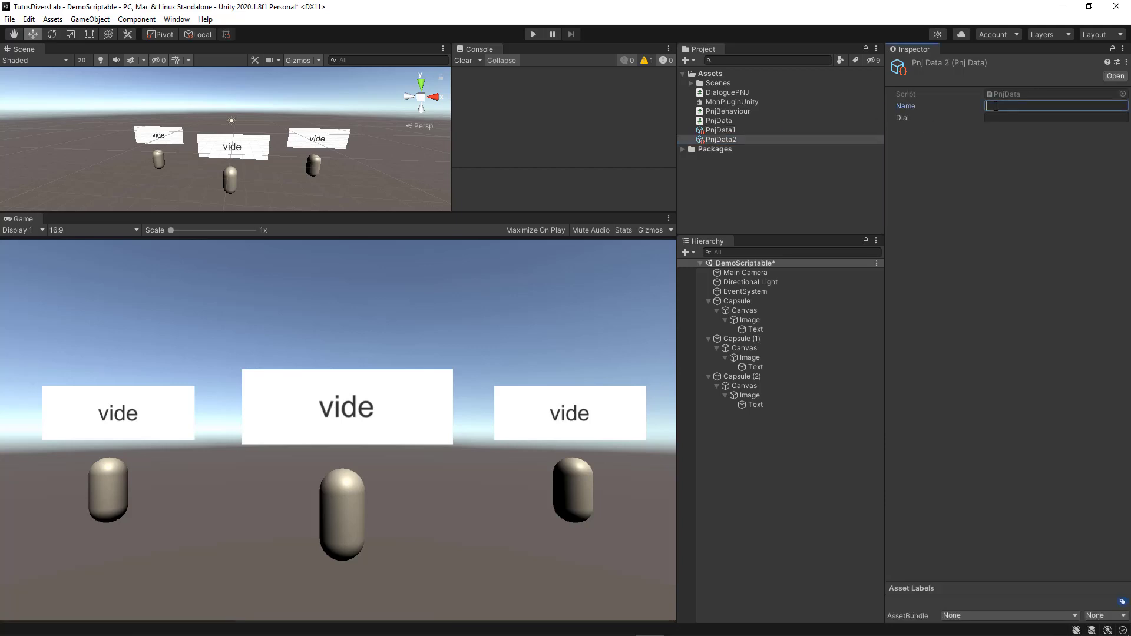
{"action": "type", "text": "Paul"}
{"action": "left_click", "coordinate": [1007, 116]}
{"action": "type", "text": "alut !"}
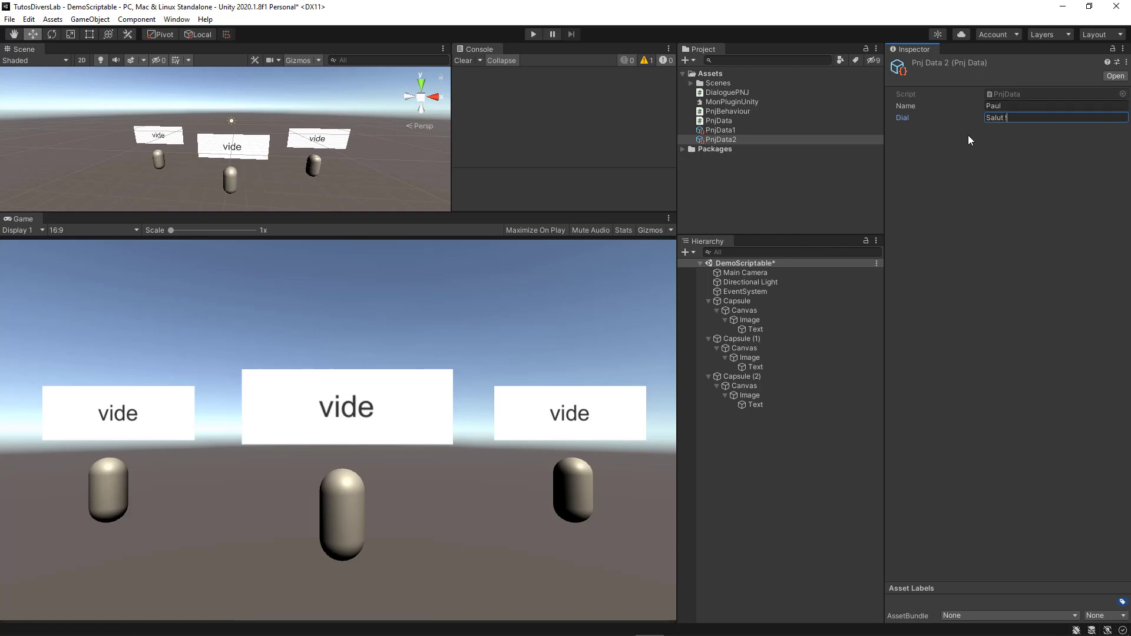
{"action": "left_click", "coordinate": [728, 129]}
{"action": "left_click", "coordinate": [730, 139]}
{"action": "left_click", "coordinate": [731, 128]}
{"action": "left_click", "coordinate": [734, 135]}
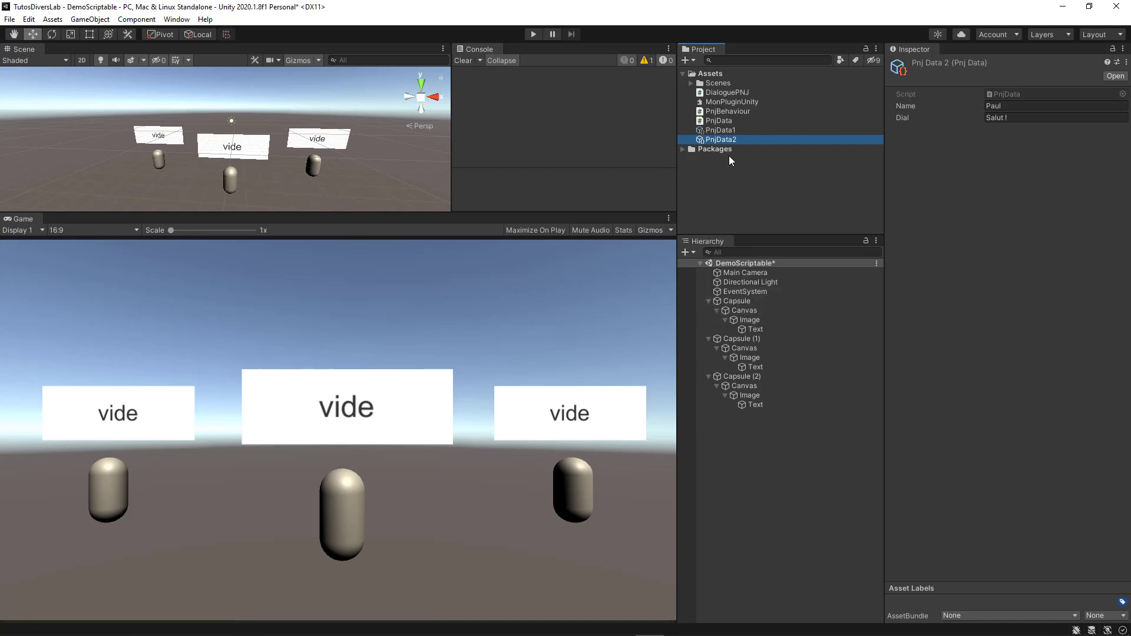
- In PnjBehaviour, replace the string dial field with a PnjData data field
{"action": "double_click", "coordinate": [730, 111]}
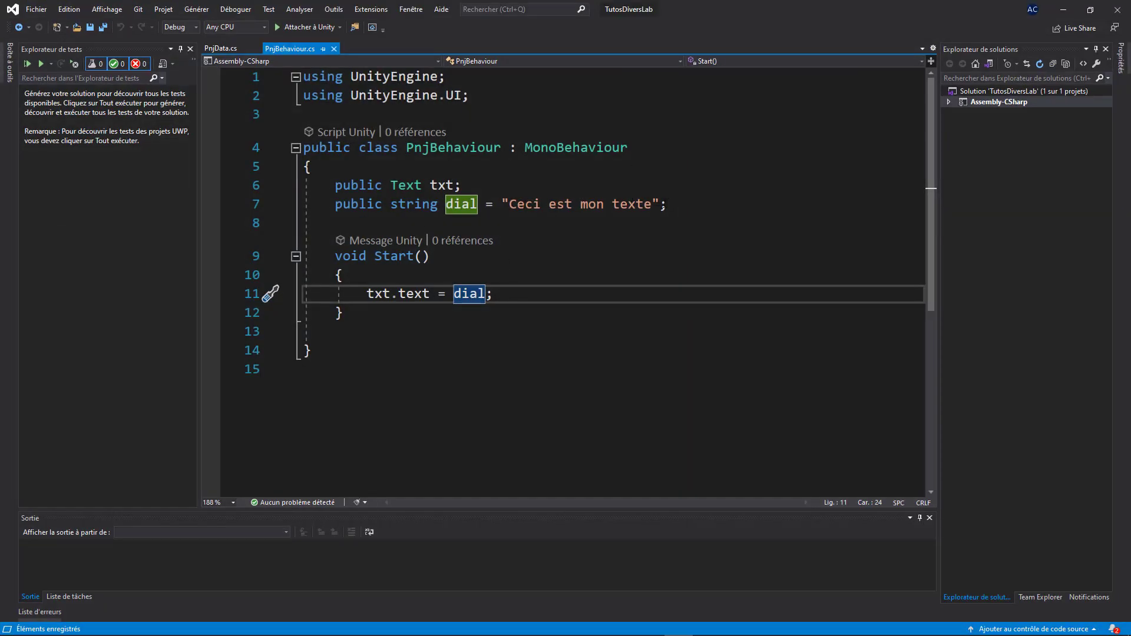
{"action": "left_click_drag", "start_coordinate": [668, 205], "coordinate": [336, 205]}
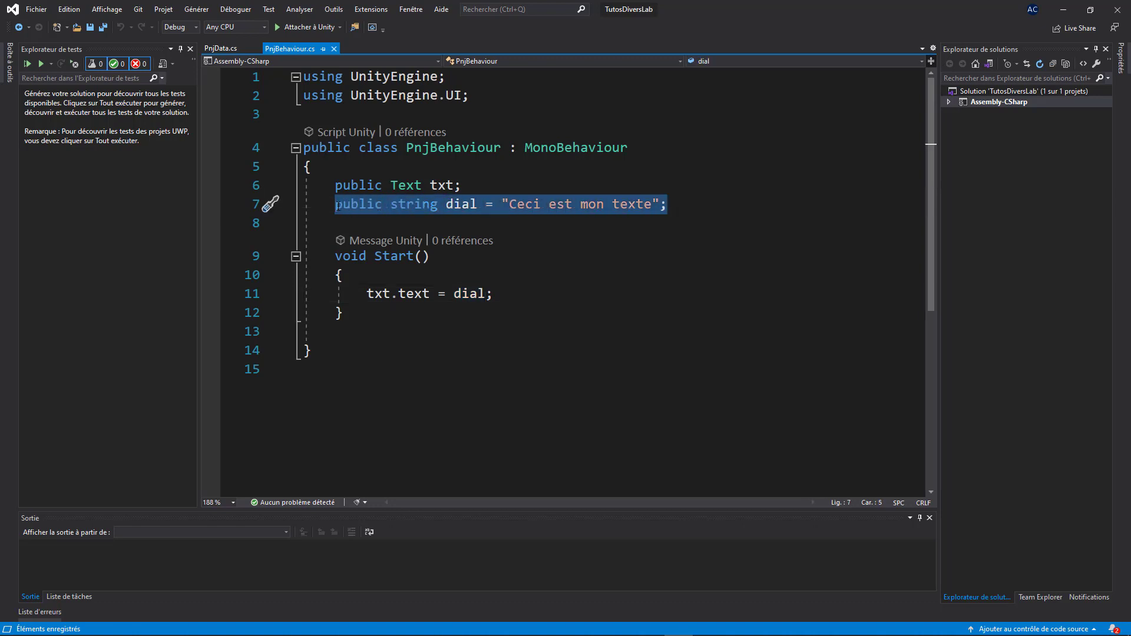
{"action": "left_click_drag", "start_coordinate": [336, 205], "coordinate": [434, 217]}
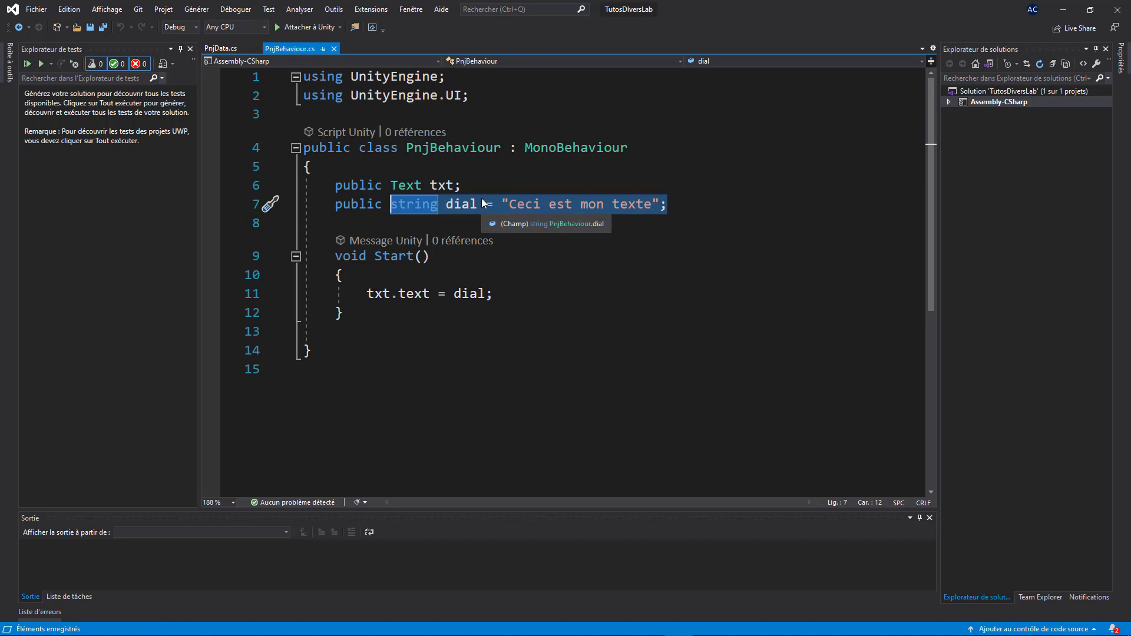
{"action": "type", "text": "Pnj"}
{"action": "key", "text": "Down"}
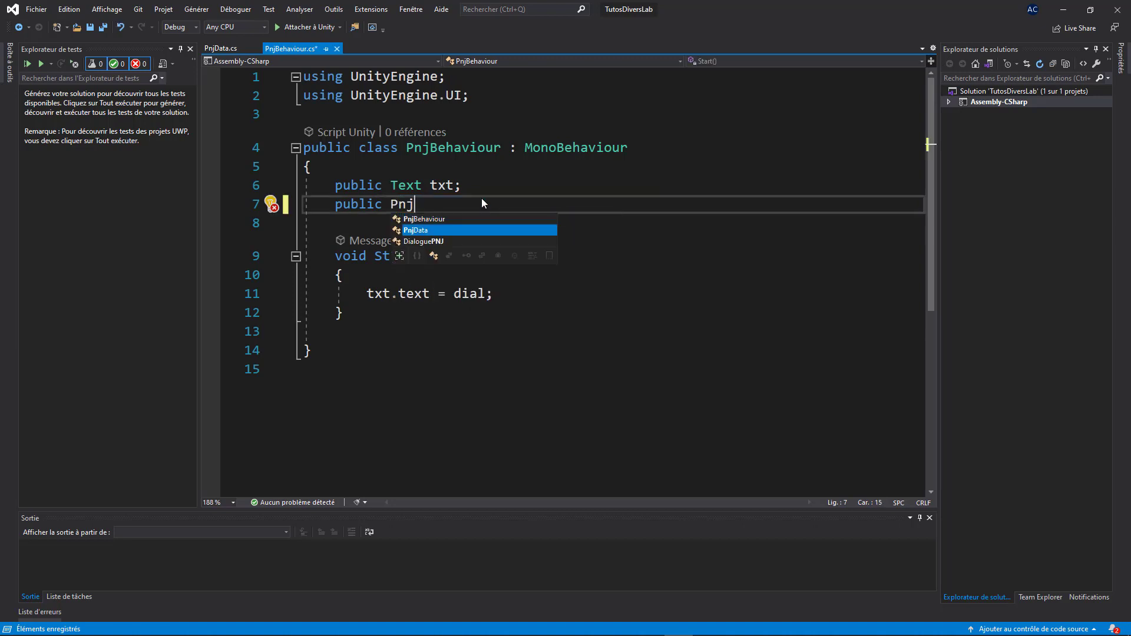
{"action": "key", "text": "Tab"}
{"action": "type", "text": "data"}
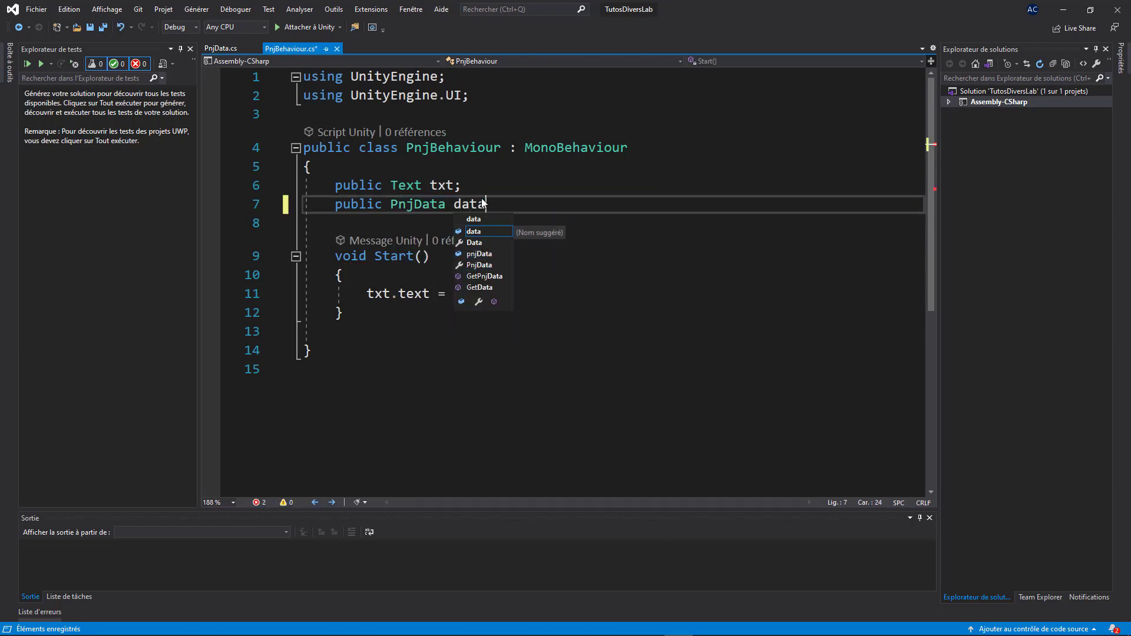
{"action": "key", "text": "Escape"}
{"action": "type", "text": ";"}
{"action": "left_click_drag", "start_coordinate": [359, 204], "coordinate": [486, 204]}
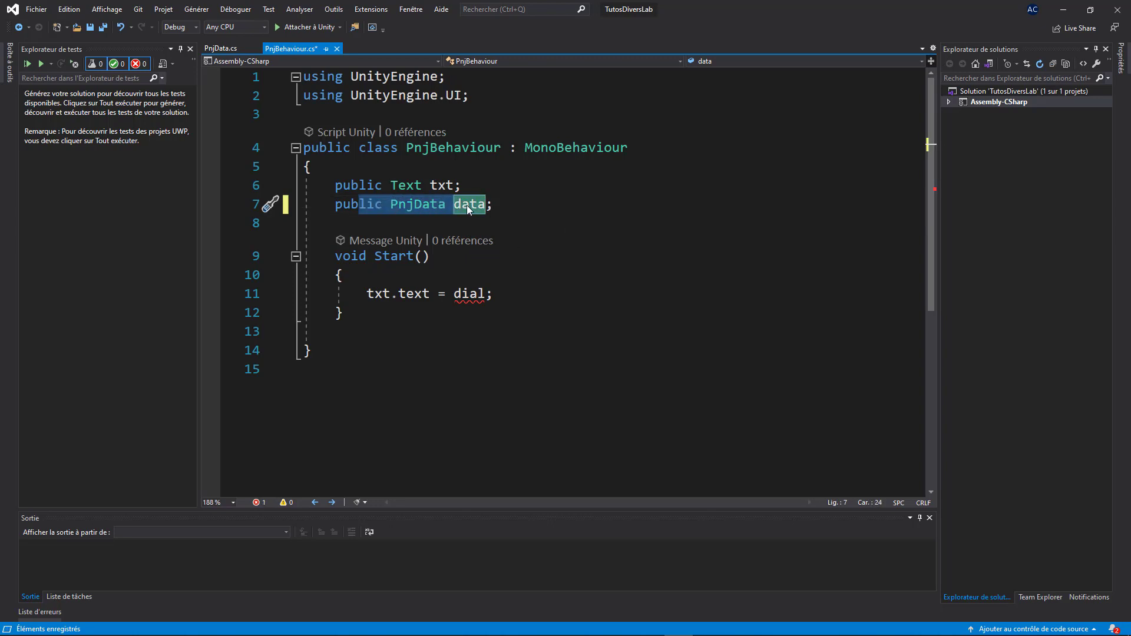
{"action": "key", "text": "Escape"}
- Change the text assignment to use data.dial and save the script
{"action": "double_click", "coordinate": [471, 295]}
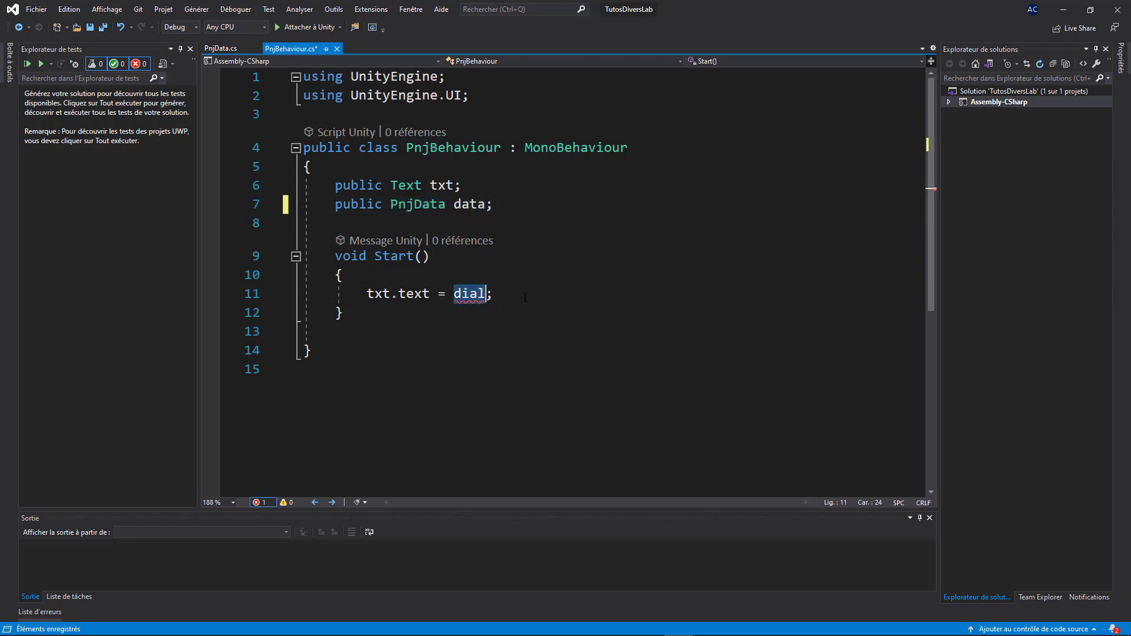
{"action": "type", "text": "data."}
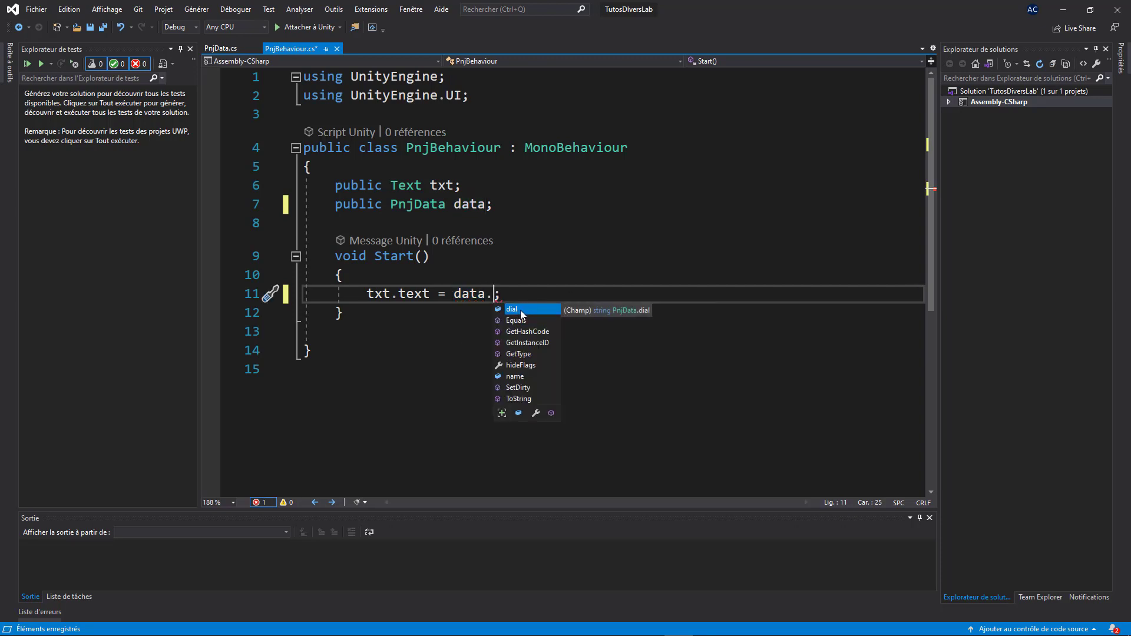
{"action": "key", "text": "Tab"}
{"action": "key", "text": "ctrl+s"}
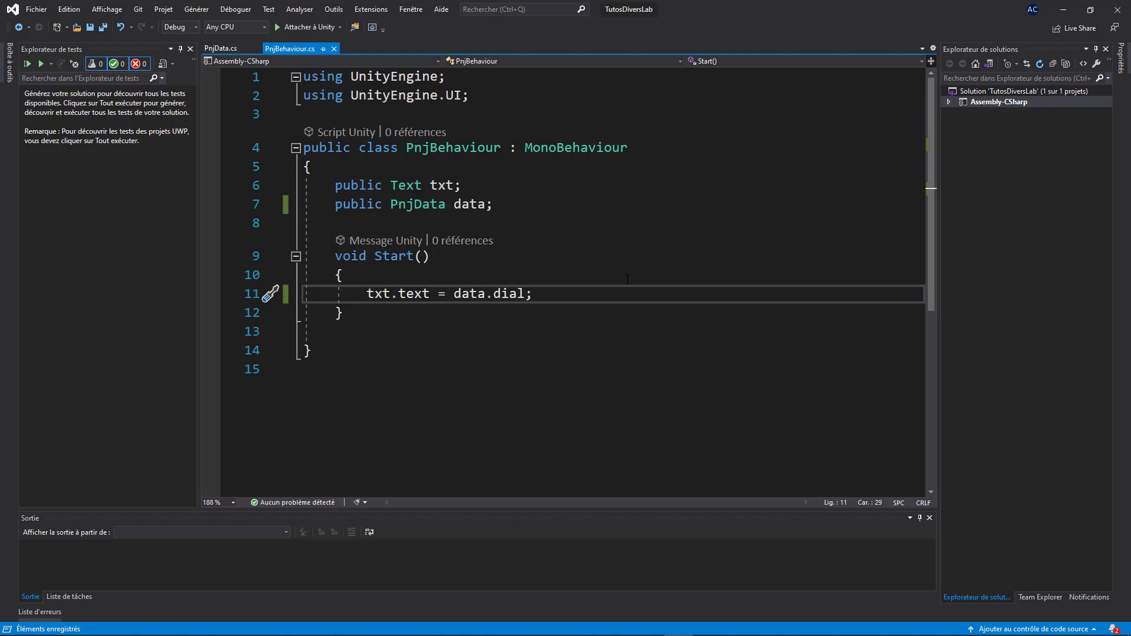
{"action": "key", "text": "alt+Tab"}
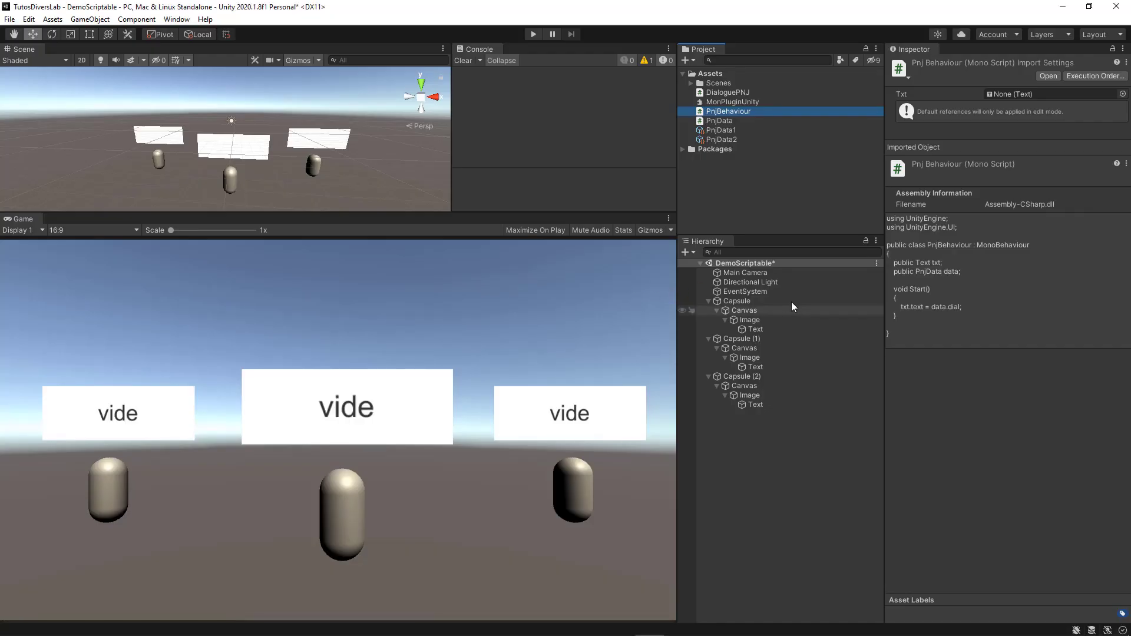
- Assign PnjData1 to the Data slot of Capsule and Capsule (1), and PnjData2 to Capsule (2)
{"action": "left_click", "coordinate": [738, 301]}
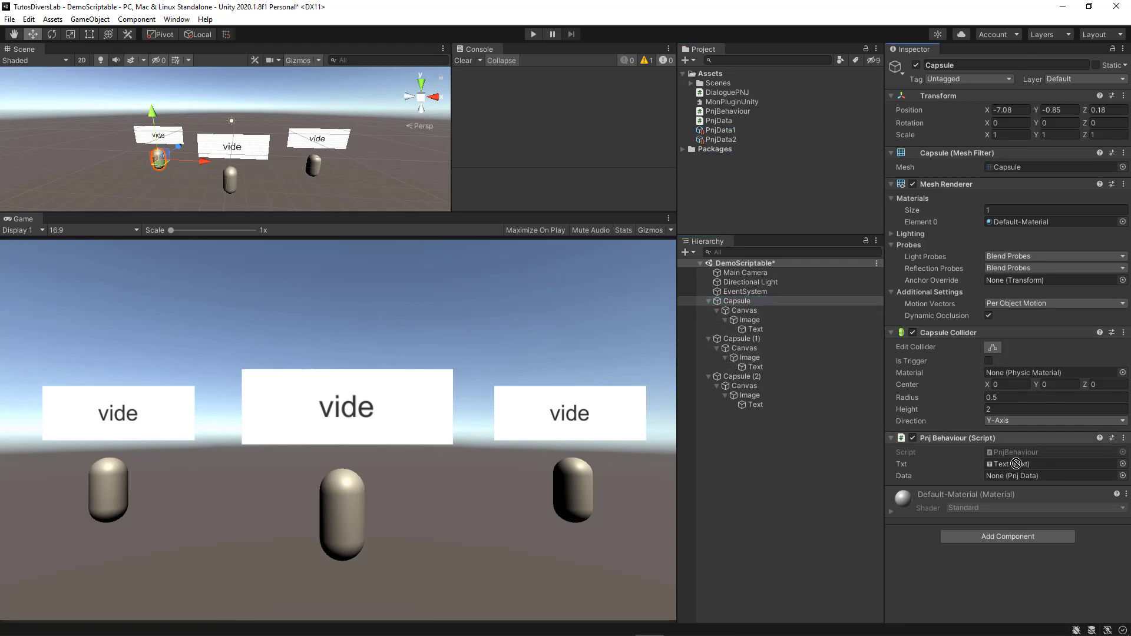
{"action": "left_click_drag", "start_coordinate": [723, 130], "coordinate": [1013, 475]}
{"action": "left_click", "coordinate": [747, 339]}
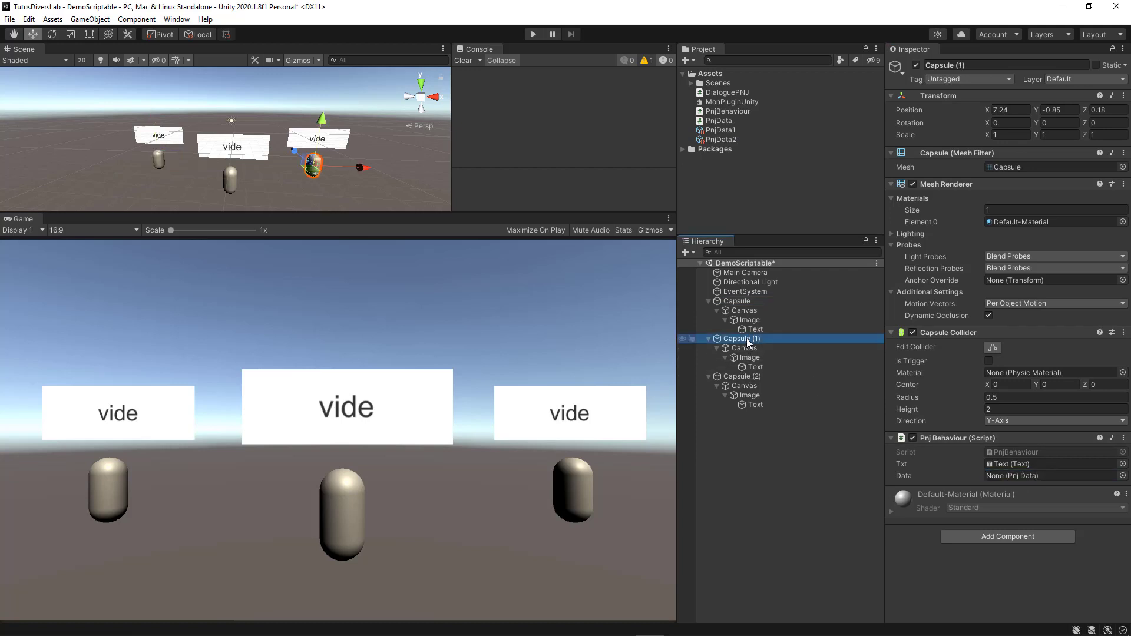
{"action": "left_click_drag", "start_coordinate": [723, 130], "coordinate": [1020, 476]}
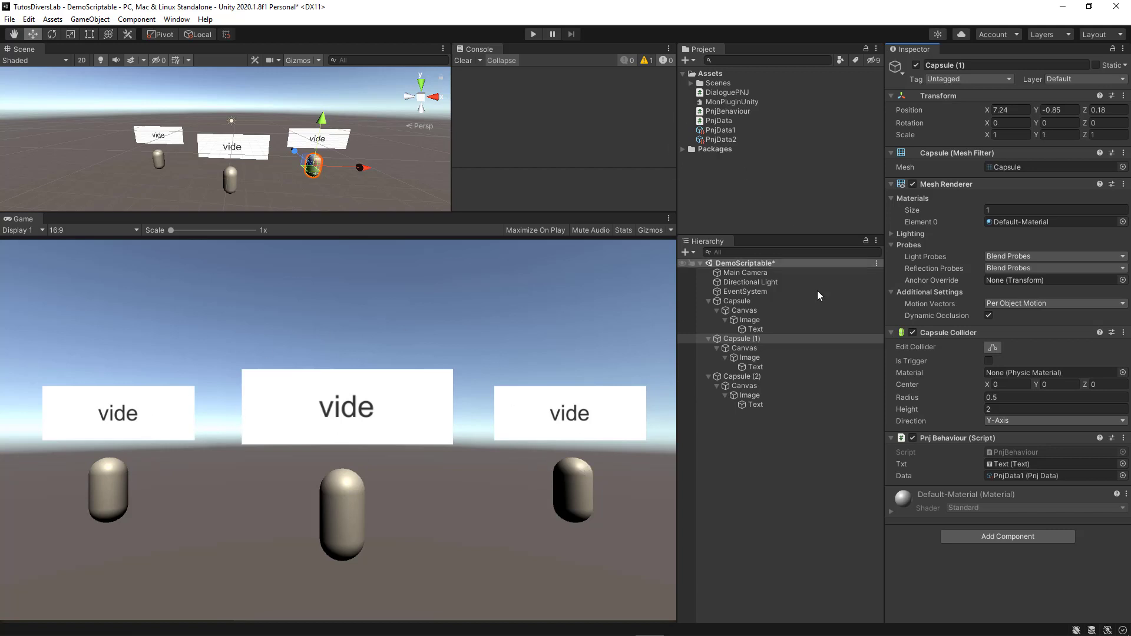
{"action": "left_click", "coordinate": [744, 376]}
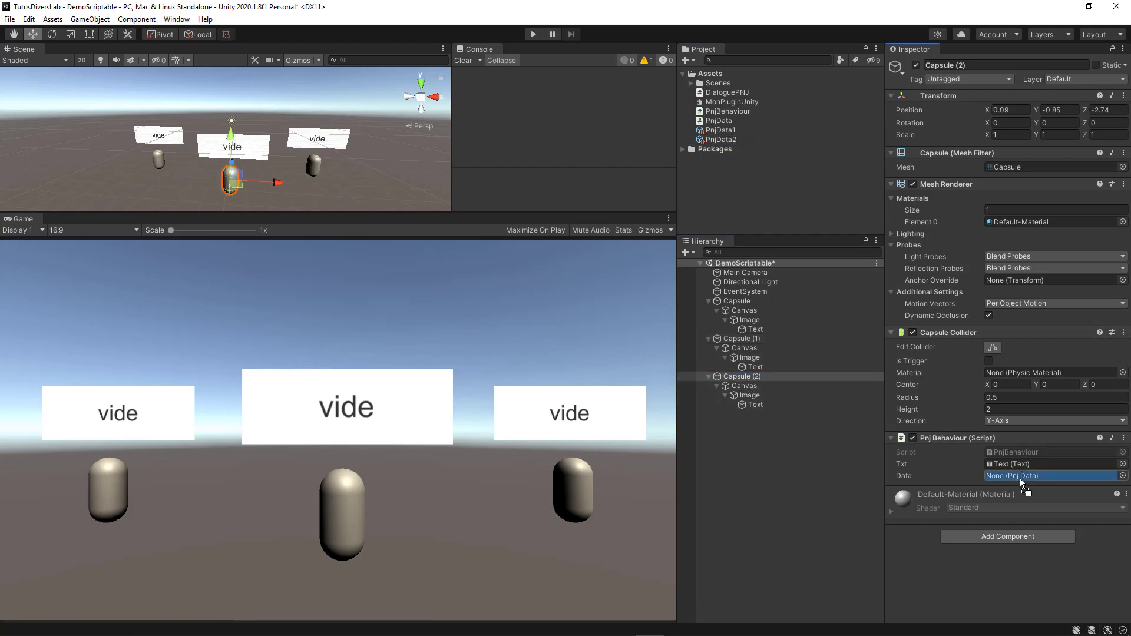
{"action": "left_click_drag", "start_coordinate": [743, 154], "coordinate": [1020, 479]}
- Play the scene to check 'Salut !' and the Bonjour greeting, then stop and return to Visual Studio
{"action": "left_click", "coordinate": [534, 34]}
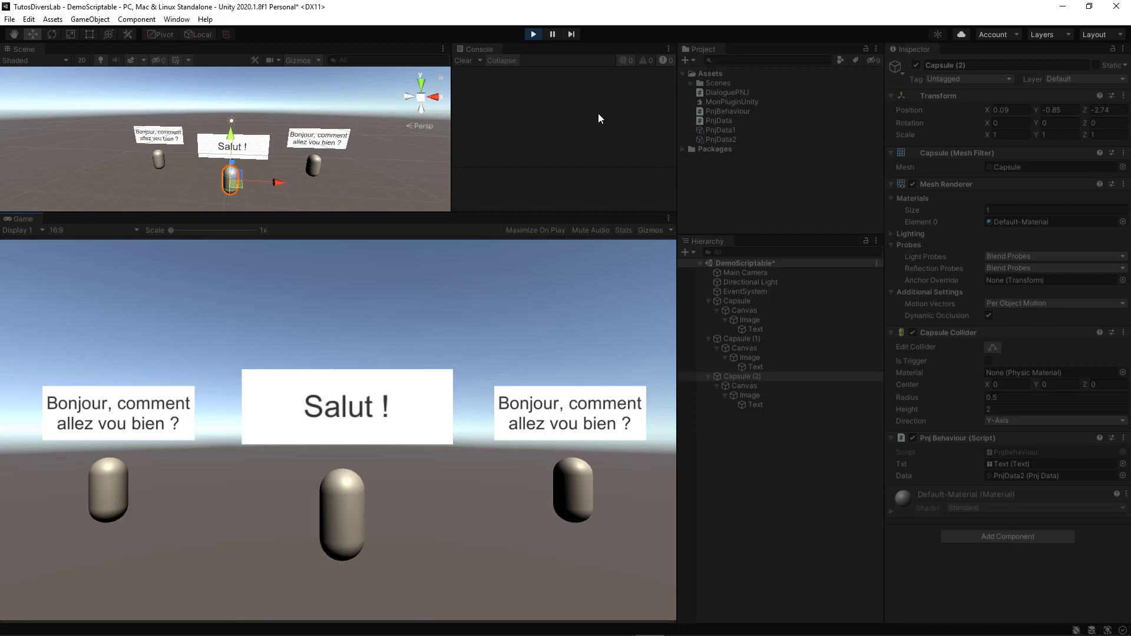
{"action": "left_click", "coordinate": [538, 37]}
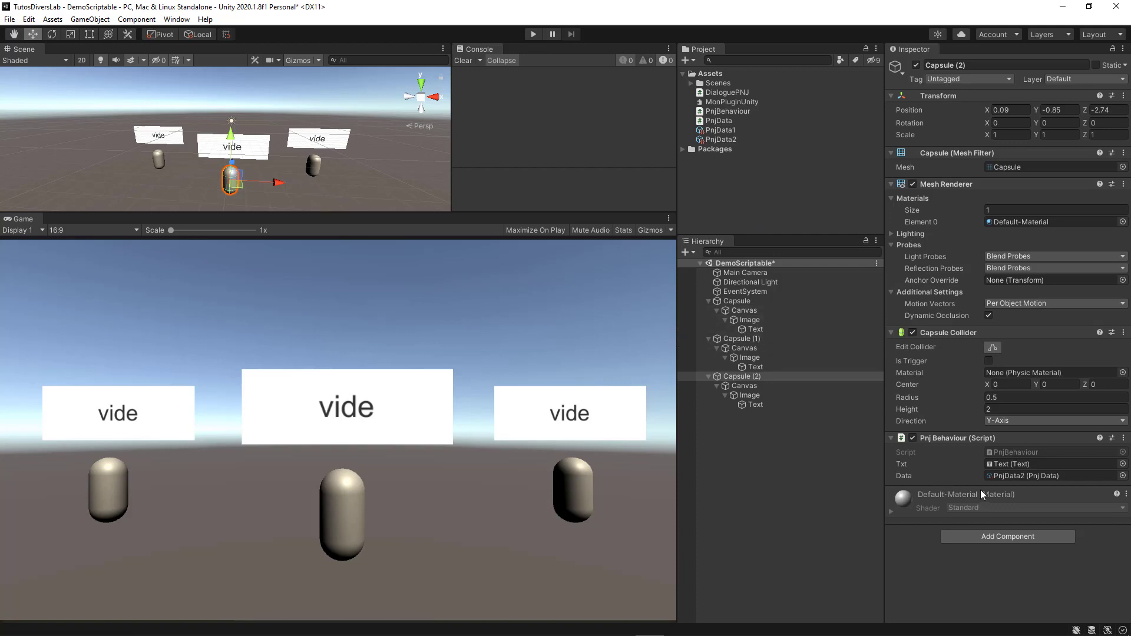
{"action": "key", "text": "alt+Tab"}
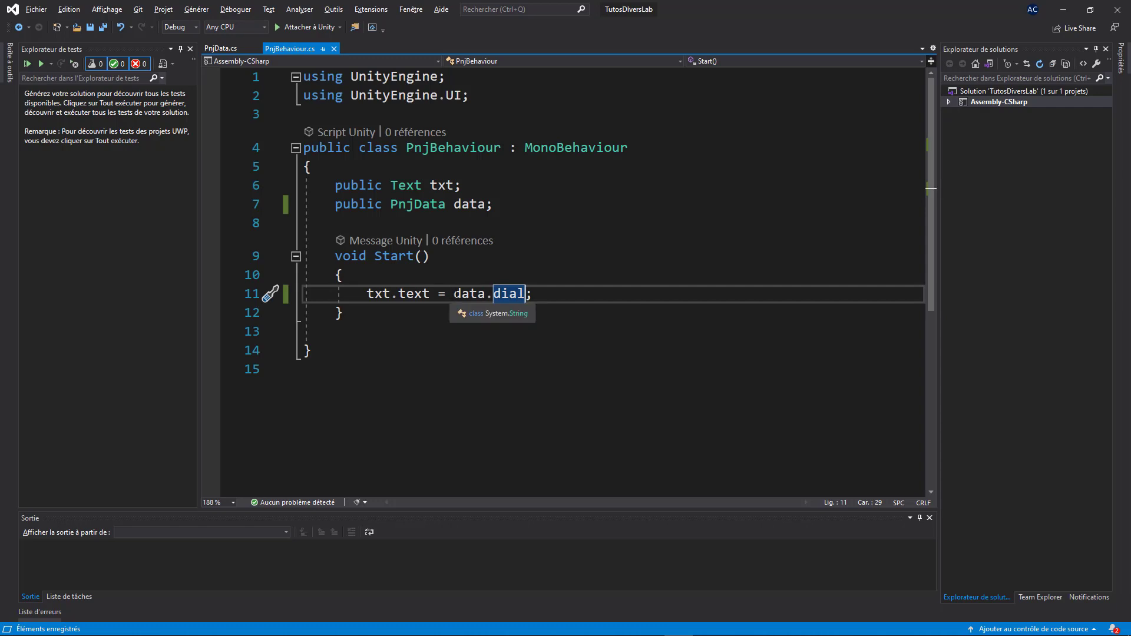
- Add data.dial = "Nouveau dial"; at the top of PnjBehaviour's Start() and save the script
{"action": "left_click_drag", "start_coordinate": [454, 293], "coordinate": [520, 293]}
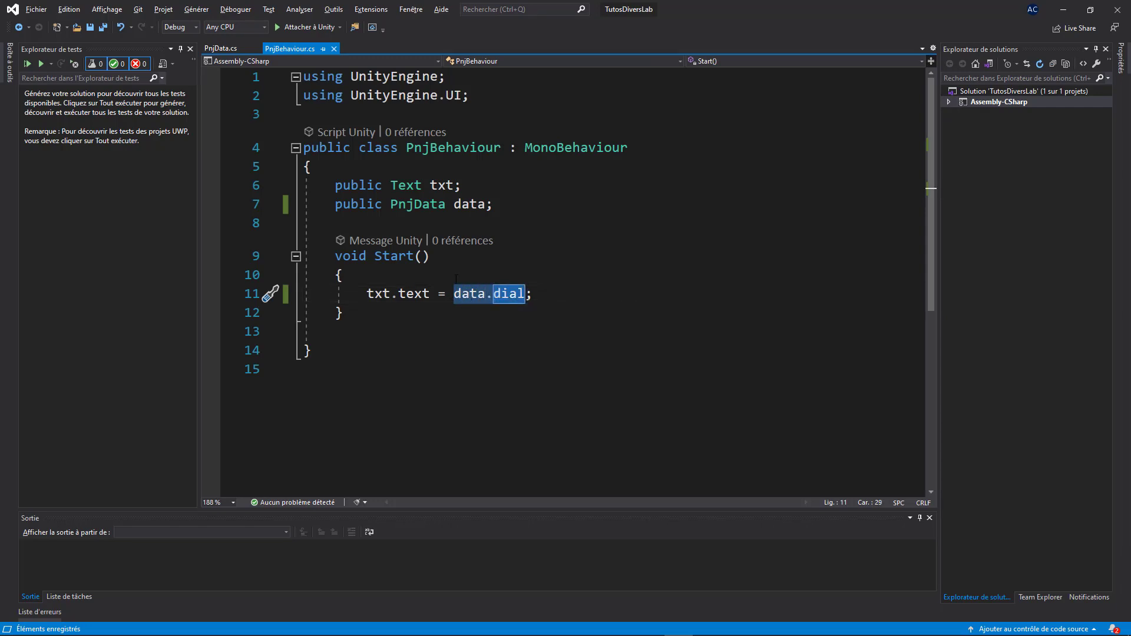
{"action": "left_click", "coordinate": [478, 278]}
{"action": "key", "text": "Return"}
{"action": "type", "text": "data.dial"}
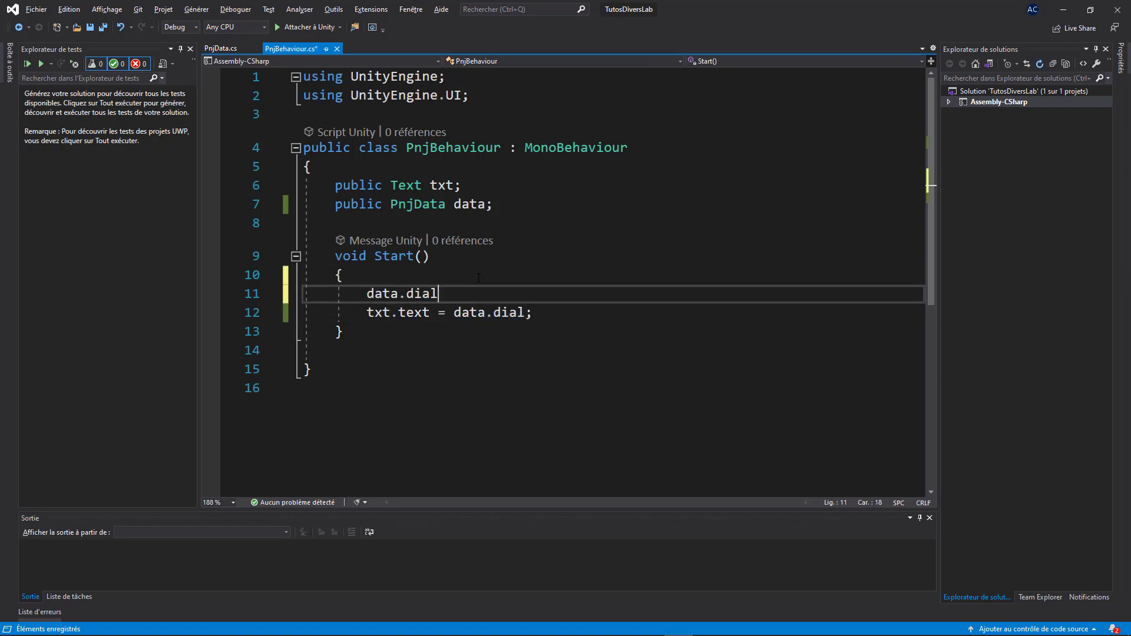
{"action": "type", "text": "= "}
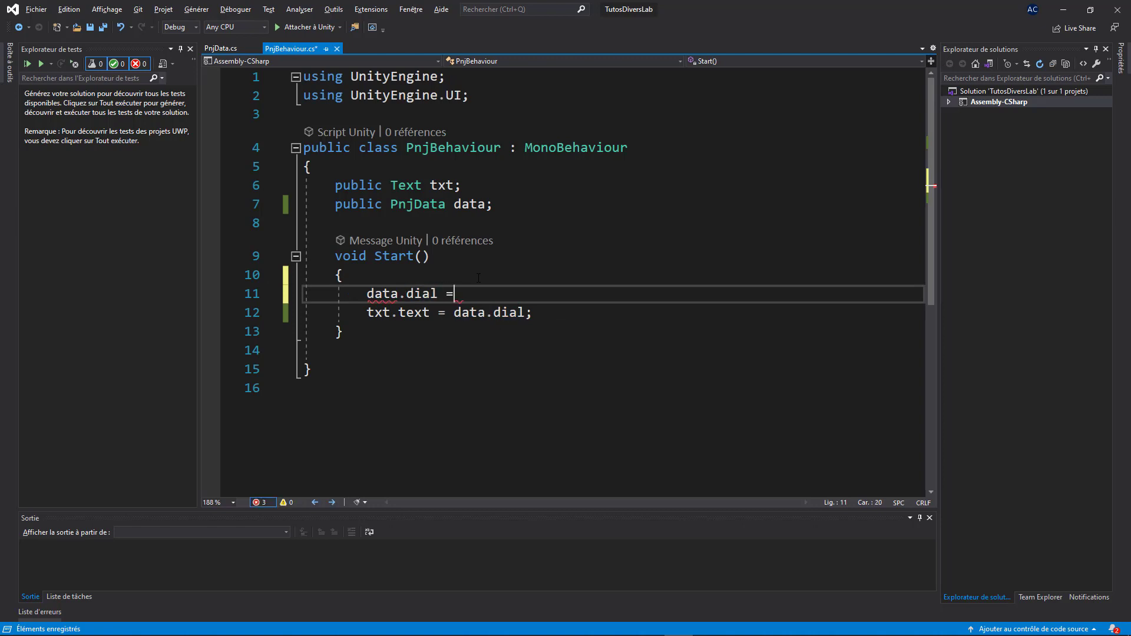
{"action": "type", "text": "\""}
{"action": "type", "text": "Nouv"}
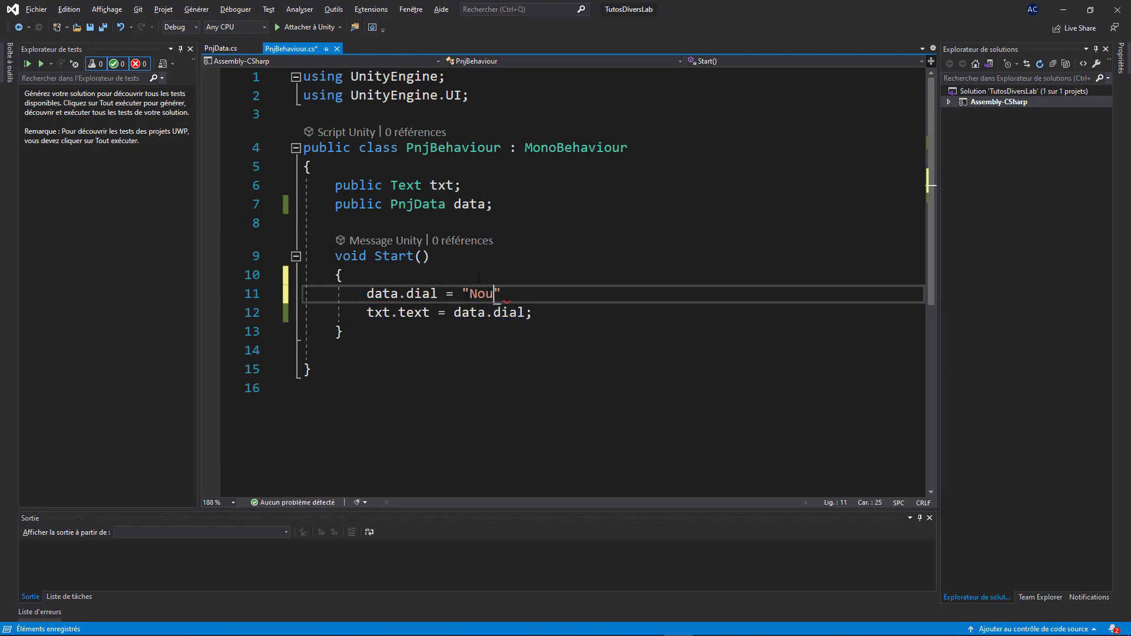
{"action": "type", "text": "eau dial"}
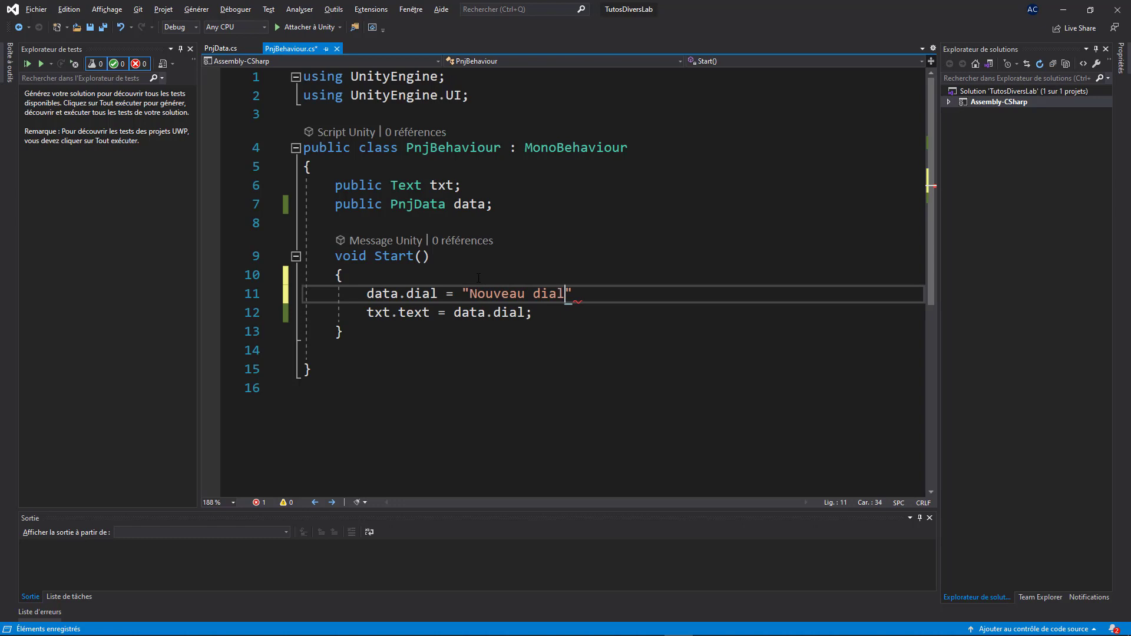
{"action": "type", "text": "\";"}
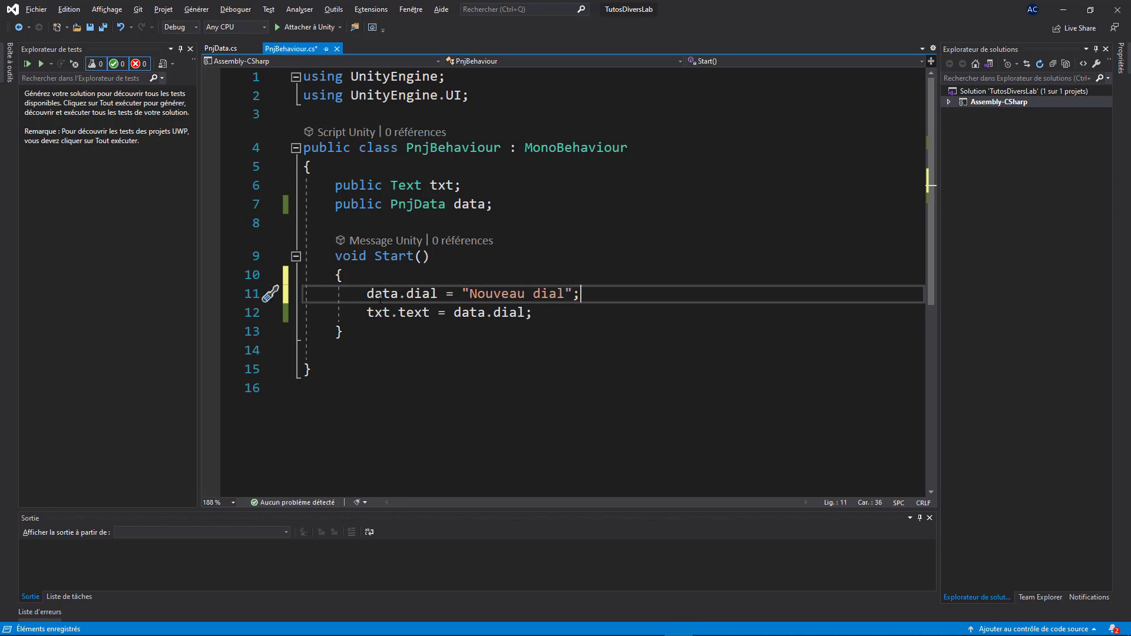
{"action": "left_click_drag", "start_coordinate": [382, 295], "coordinate": [541, 294]}
{"action": "key", "text": "ctrl+s"}
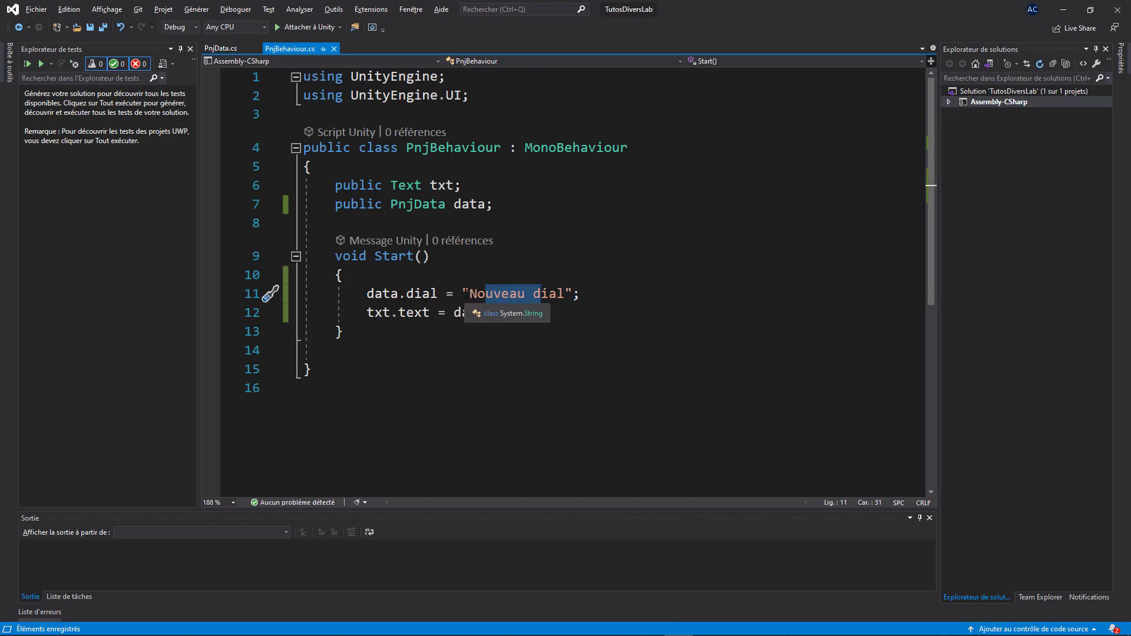
{"action": "left_click_drag", "start_coordinate": [463, 293], "coordinate": [549, 293]}
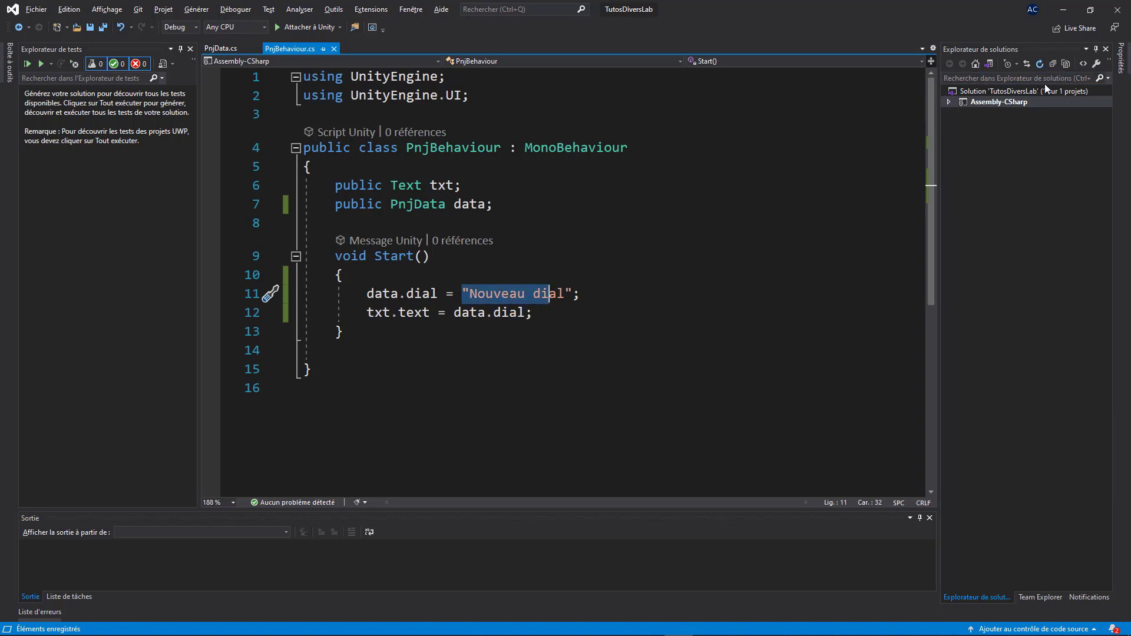
{"action": "left_click", "coordinate": [1064, 9]}
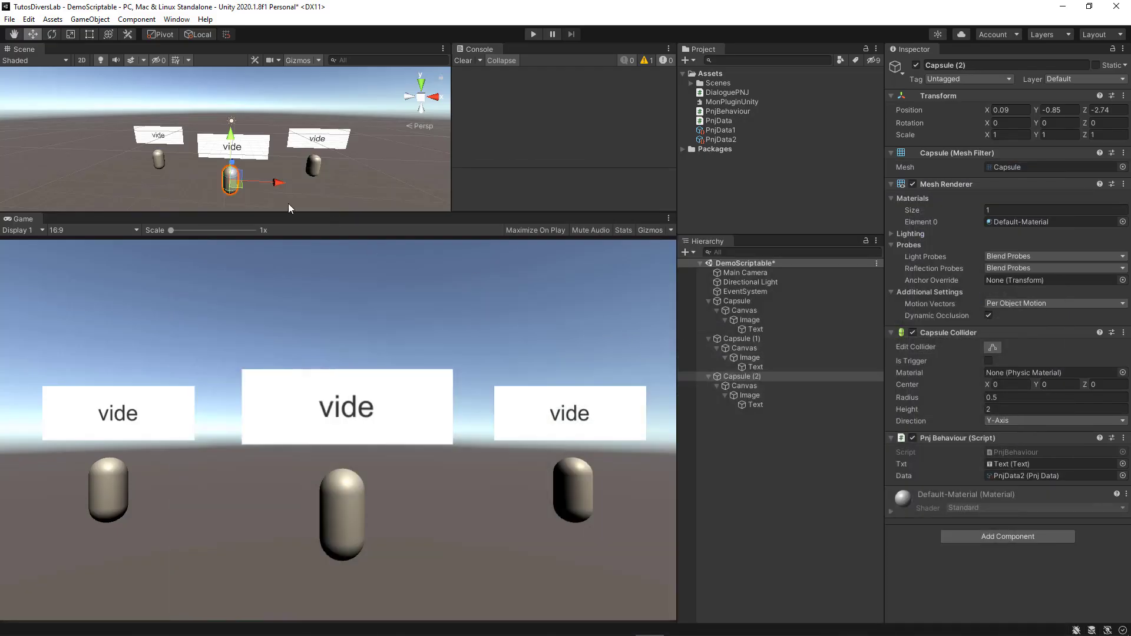
{"action": "left_click", "coordinate": [741, 302]}
{"action": "left_click", "coordinate": [734, 376]}
- Add 'public bool queteOk = false;' below the dial field in PnjData.cs and save
{"action": "double_click", "coordinate": [722, 121]}
{"action": "left_click", "coordinate": [506, 203]}
{"action": "key", "text": "Return"}
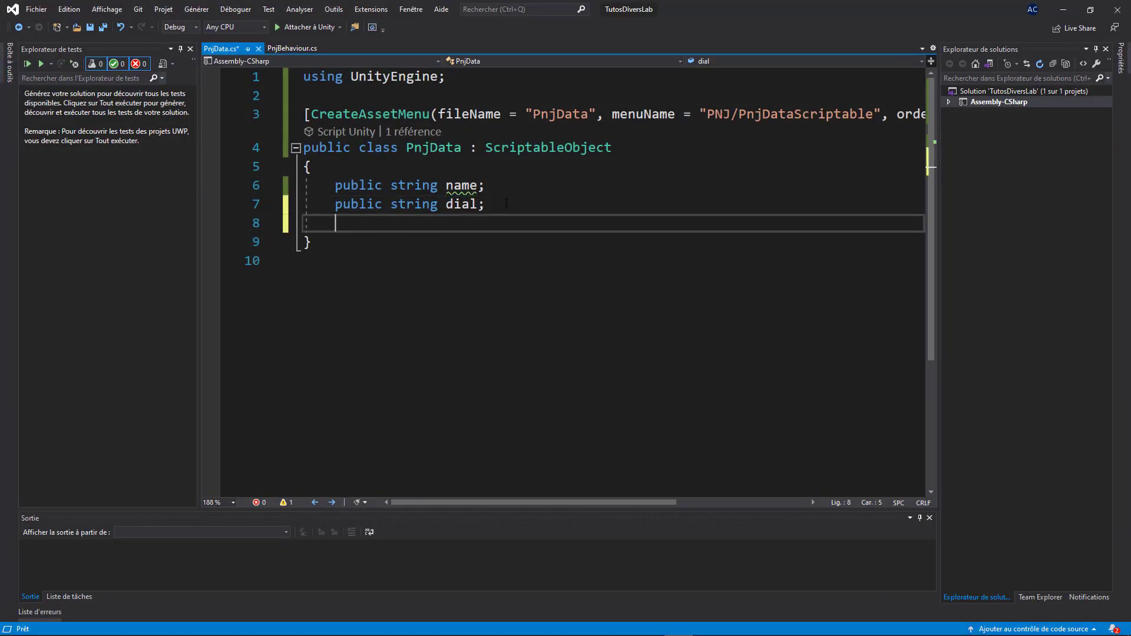
{"action": "type", "text": "public boo"}
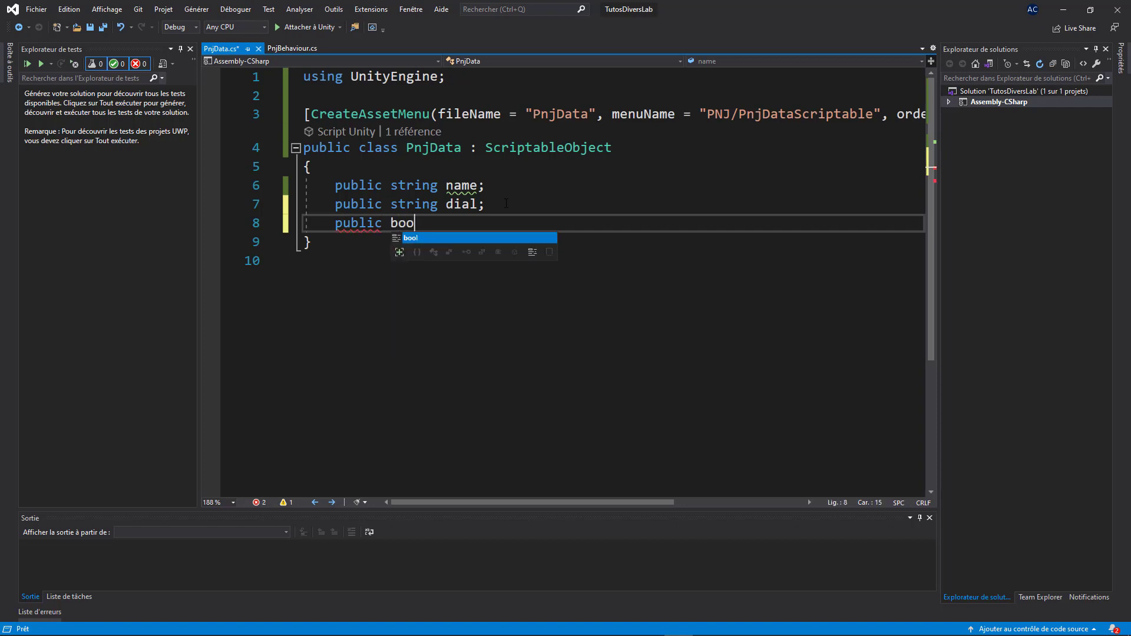
{"action": "type", "text": "l queteO"}
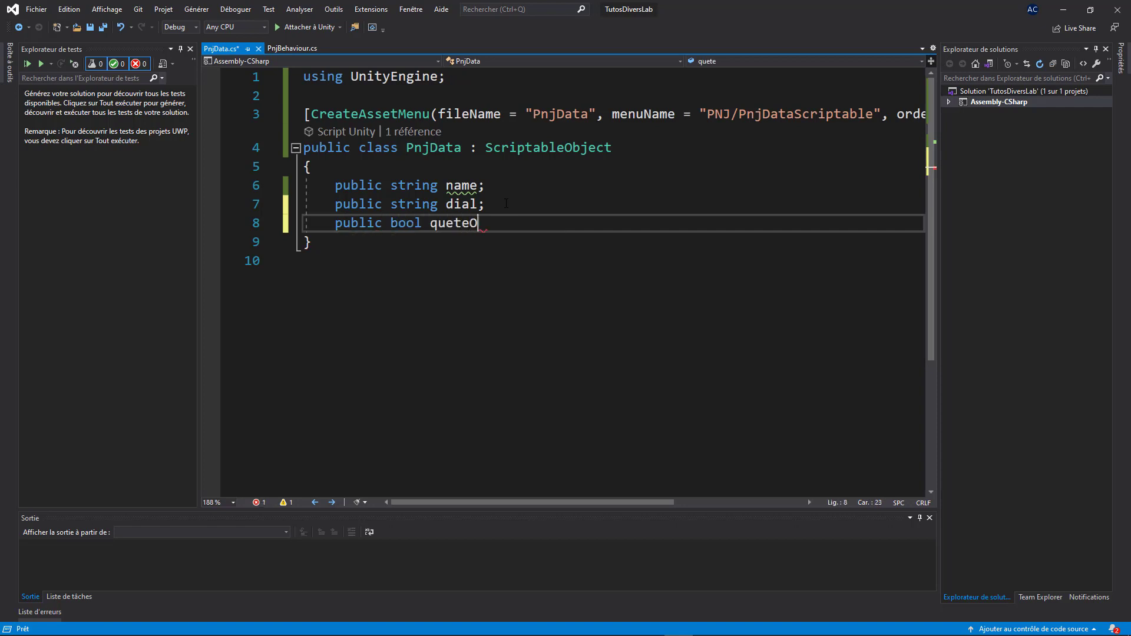
{"action": "type", "text": "k = false;"}
{"action": "key", "text": "ctrl+s"}
{"action": "left_click_drag", "start_coordinate": [358, 222], "coordinate": [510, 224]}
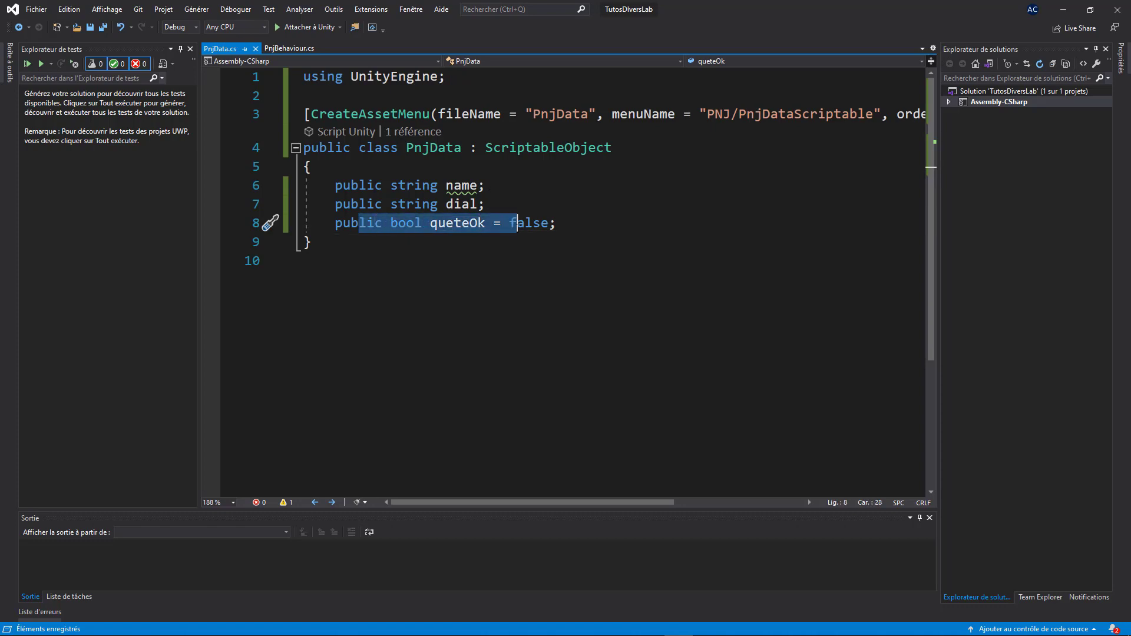
{"action": "left_click", "coordinate": [1063, 9]}
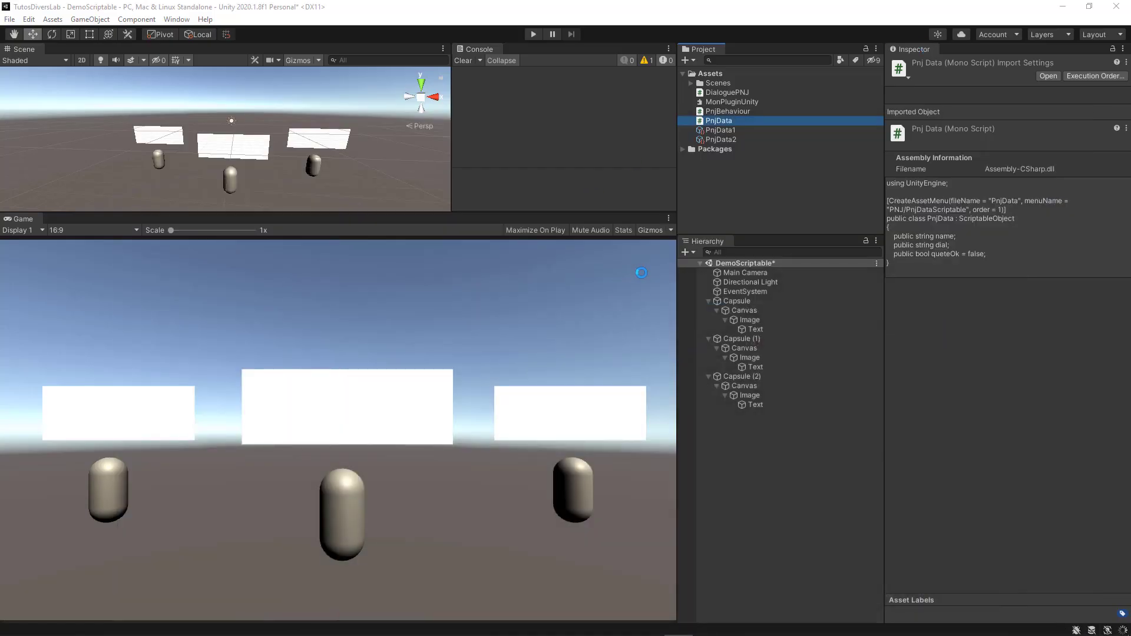
- Tick the Quete Ok checkbox on the PnjData1 asset in the Inspector
{"action": "left_click", "coordinate": [716, 130]}
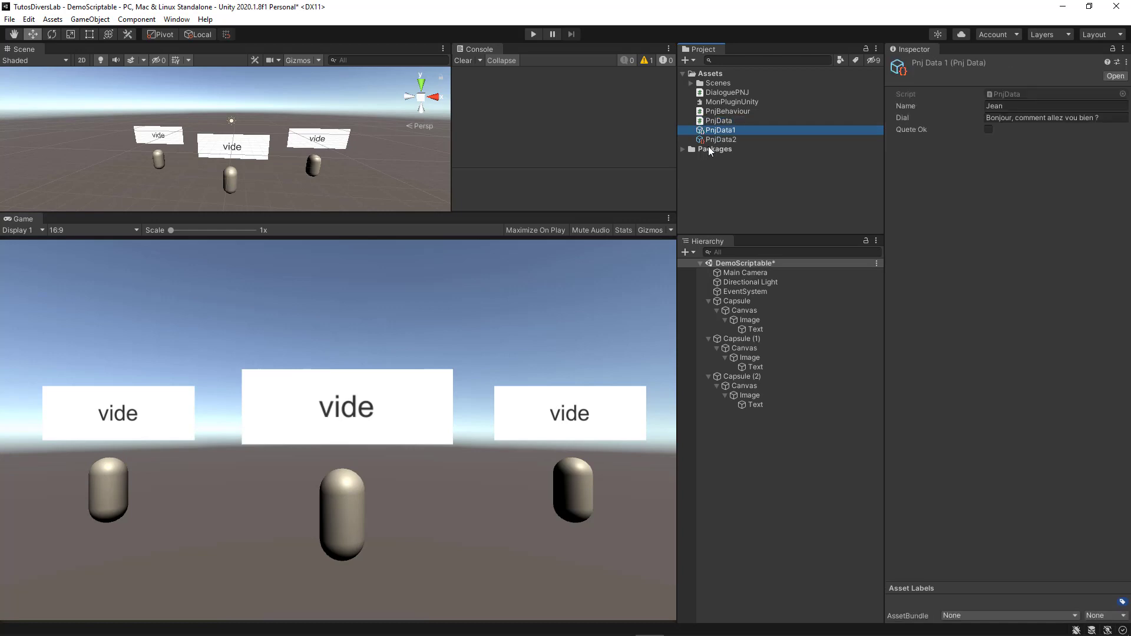
{"action": "left_click", "coordinate": [988, 129]}
- Create a Scriptables folder in Assets and move PnjData1 and PnjData2 into it
{"action": "right_click", "coordinate": [772, 171]}
{"action": "mouse_move", "coordinate": [825, 178]}
{"action": "left_click", "coordinate": [964, 169]}
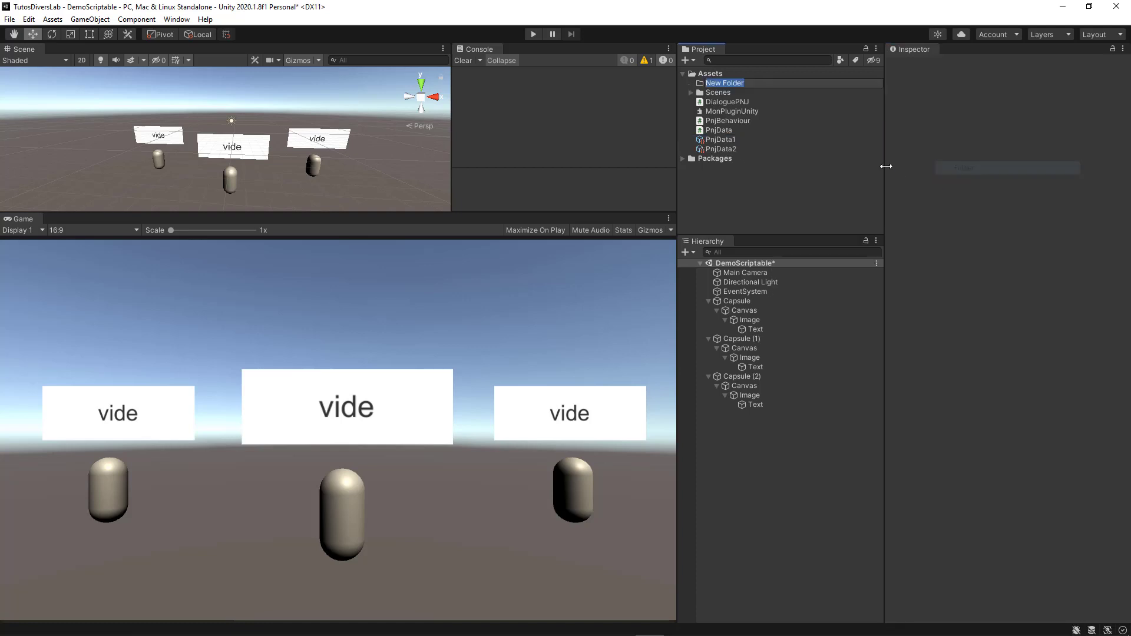
{"action": "type", "text": "S"}
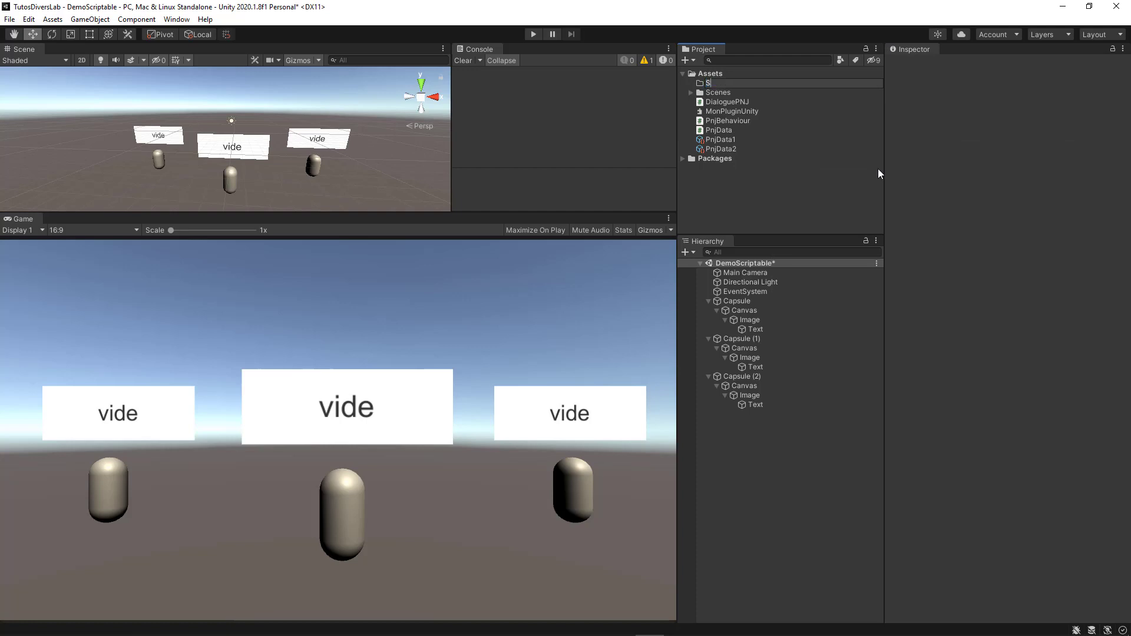
{"action": "type", "text": "criptables"}
{"action": "key", "text": "Return"}
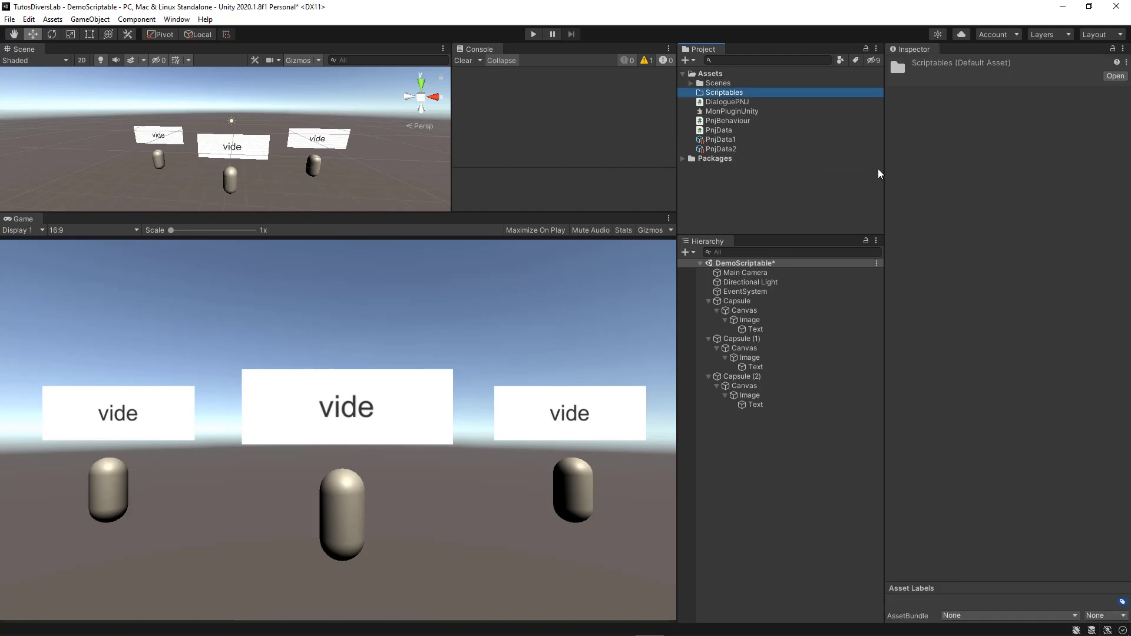
{"action": "left_click", "coordinate": [727, 150]}
{"action": "left_click", "coordinate": [736, 142], "text": "shift"}
{"action": "left_click_drag", "start_coordinate": [737, 142], "coordinate": [718, 93]}
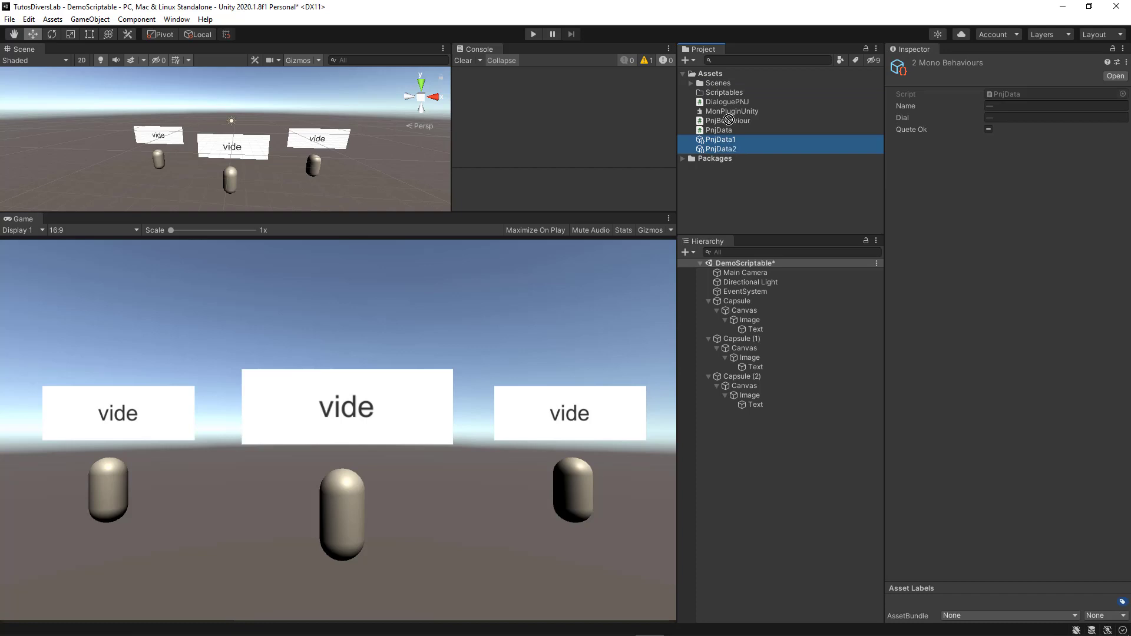
- Create a PNJs subfolder inside Scriptables and move both PnjData assets into it
{"action": "left_click", "coordinate": [691, 93]}
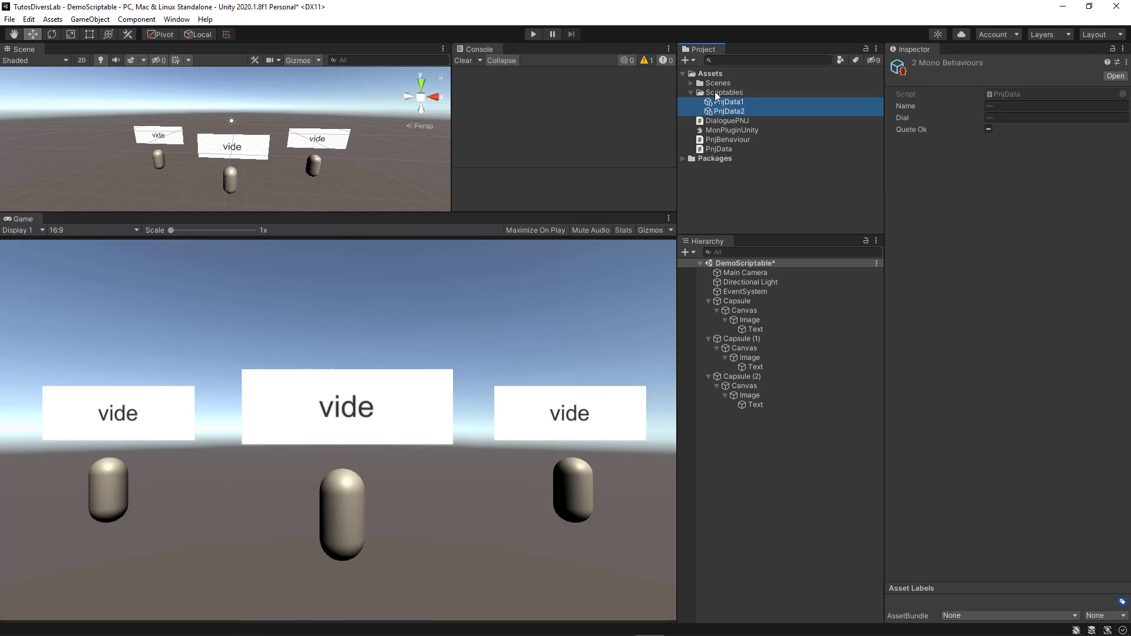
{"action": "left_click", "coordinate": [716, 92]}
{"action": "right_click", "coordinate": [716, 92]}
{"action": "mouse_move", "coordinate": [766, 99]}
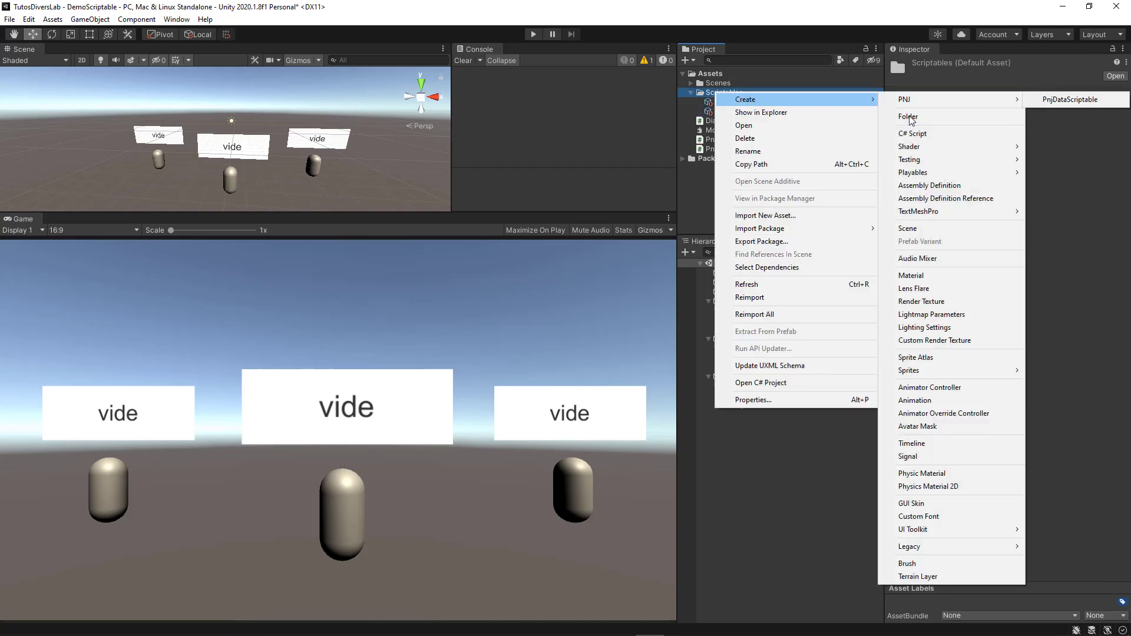
{"action": "left_click", "coordinate": [908, 116]}
{"action": "type", "text": "PNJ"}
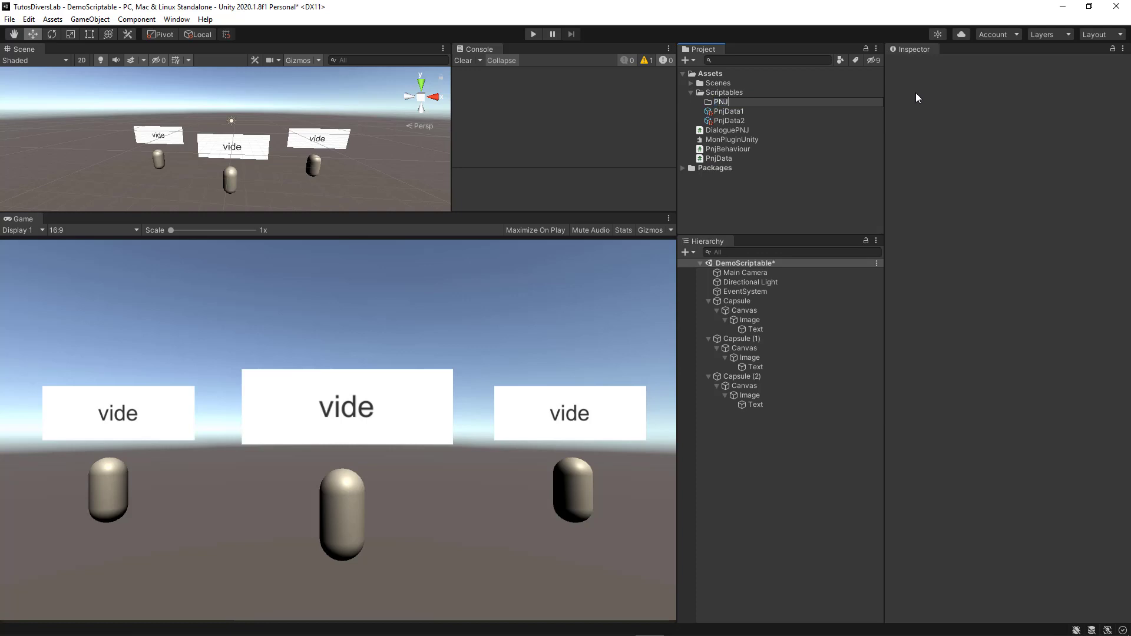
{"action": "type", "text": "s"}
{"action": "key", "text": "Return"}
{"action": "left_click", "coordinate": [741, 120]}
{"action": "left_click", "coordinate": [729, 112], "text": "ctrl"}
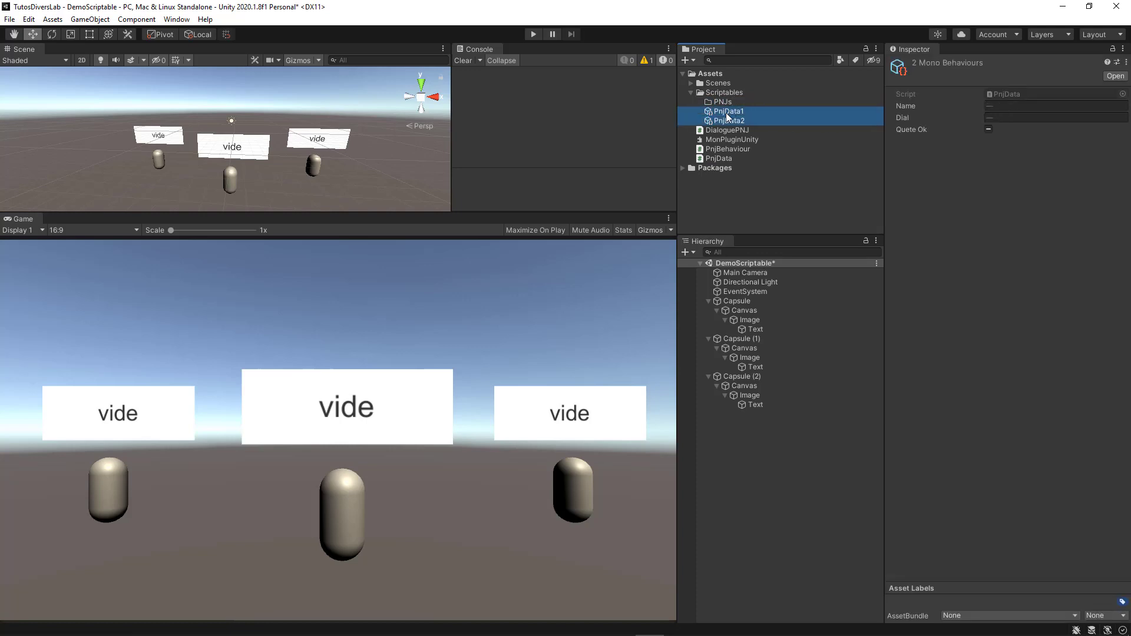
{"action": "left_click_drag", "start_coordinate": [730, 111], "coordinate": [701, 101]}
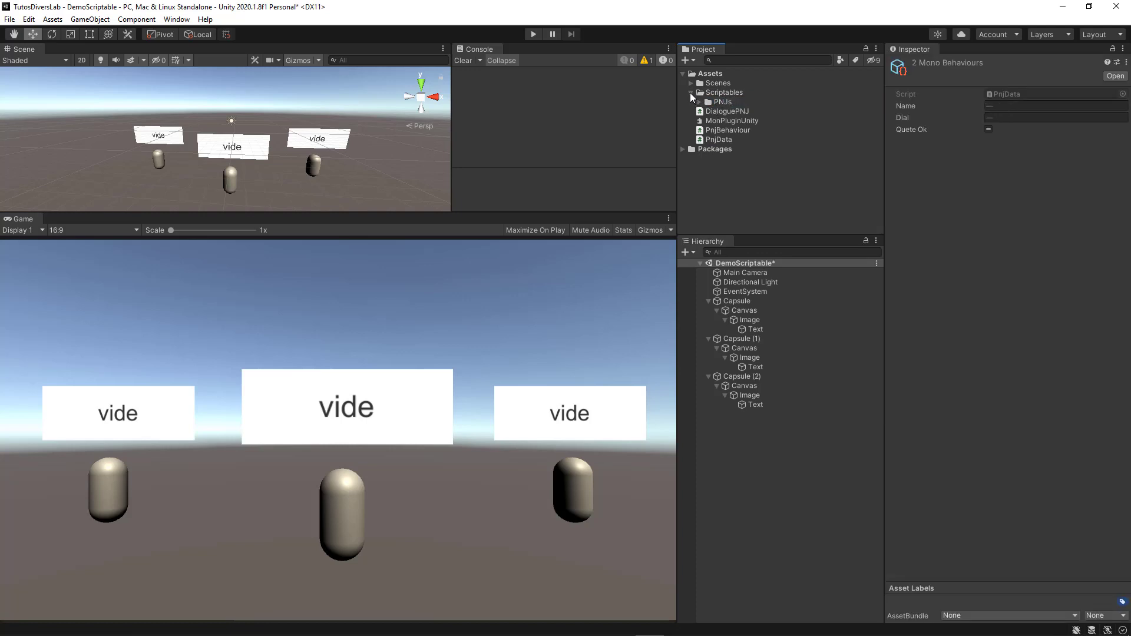
{"action": "left_click", "coordinate": [691, 92]}
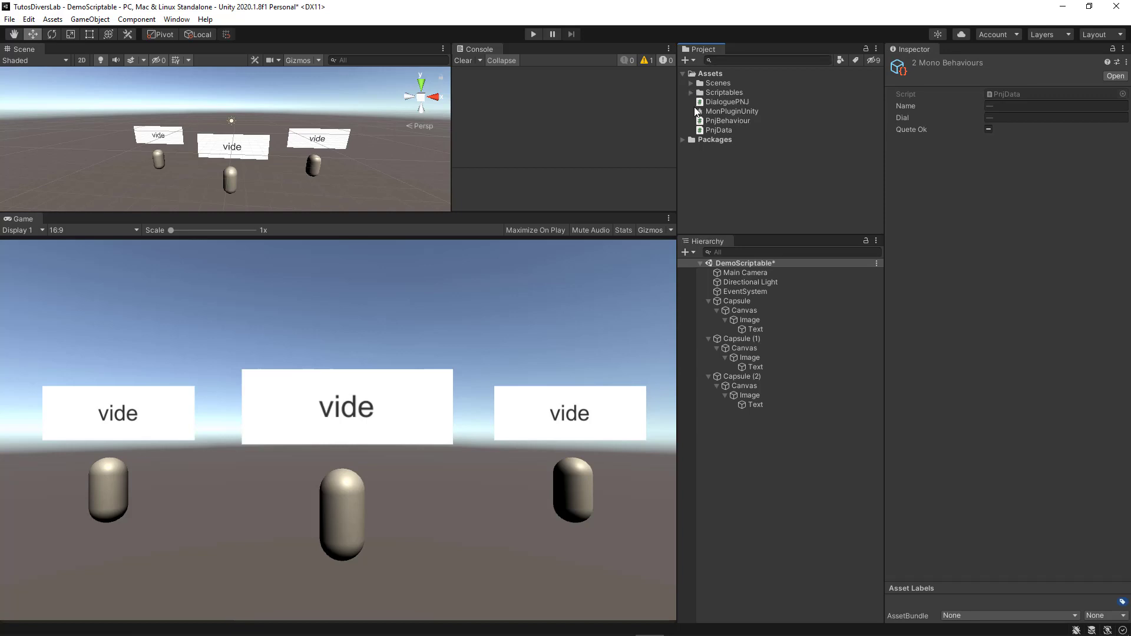
{"action": "left_click", "coordinate": [761, 172]}
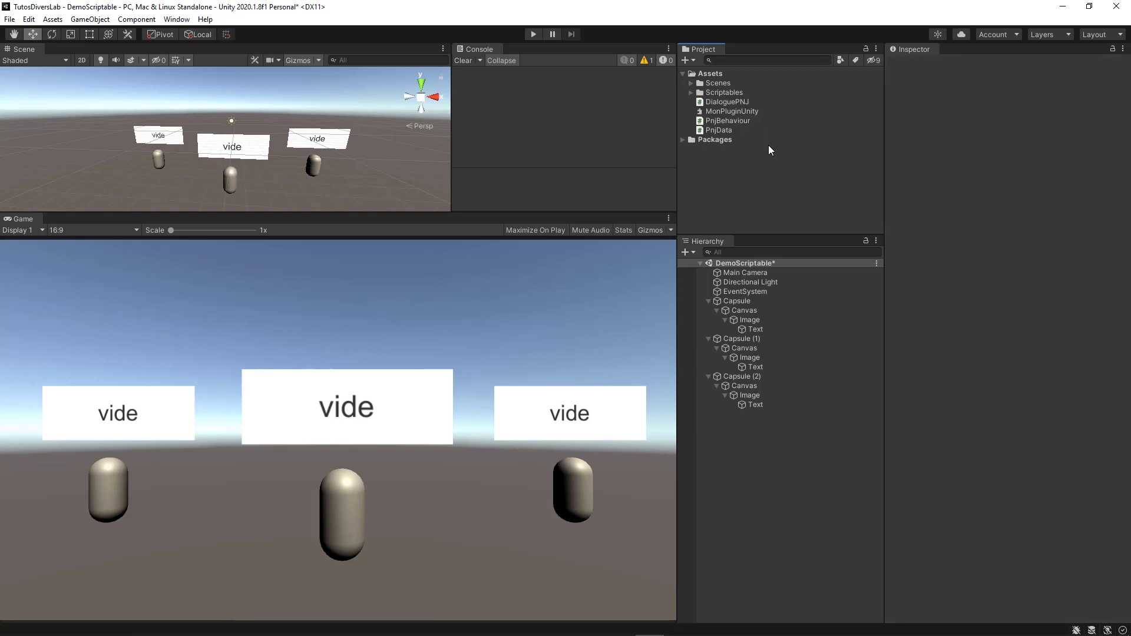
- Create a new folder named Scripts at the Assets root
{"action": "right_click", "coordinate": [754, 172]}
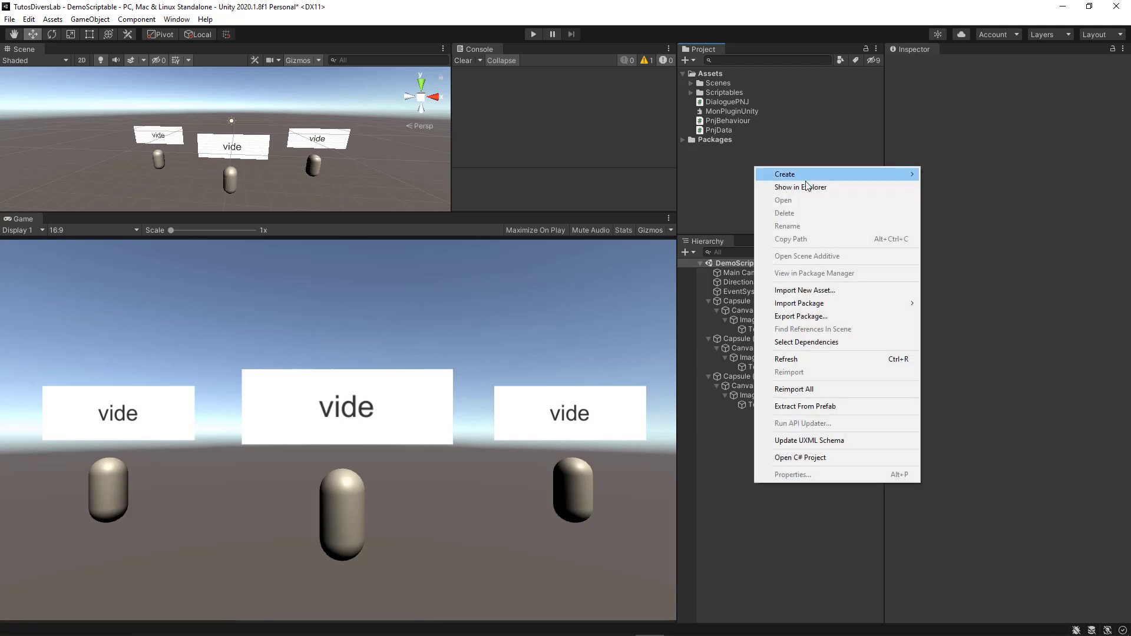
{"action": "left_click", "coordinate": [784, 182]}
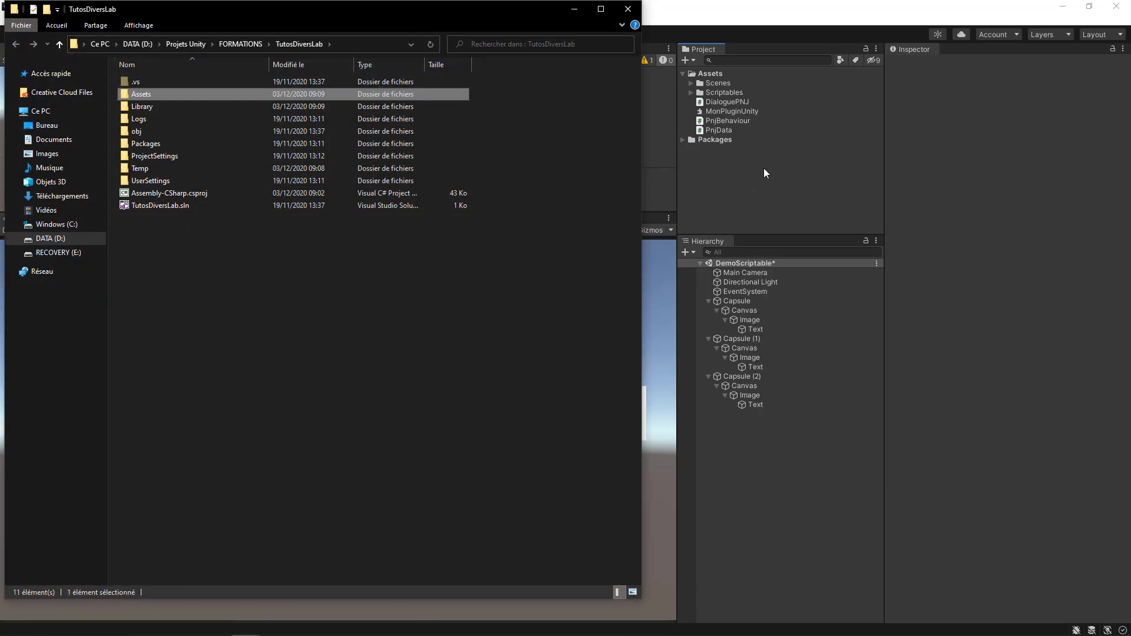
{"action": "right_click", "coordinate": [764, 168]}
{"action": "mouse_move", "coordinate": [759, 176]}
{"action": "left_click", "coordinate": [922, 170]}
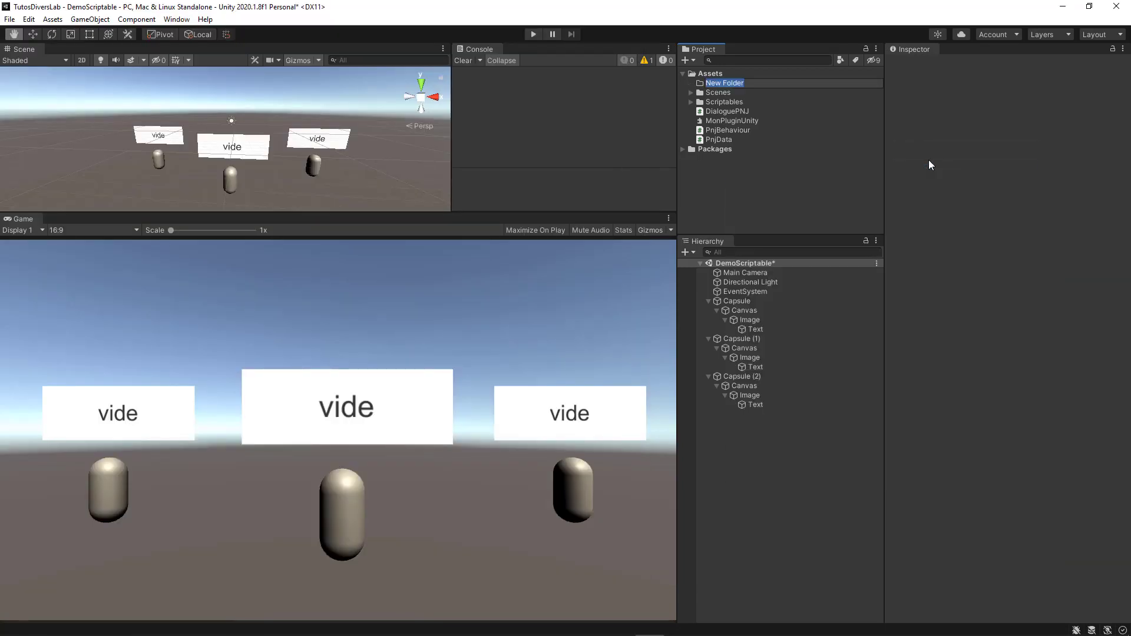
{"action": "type", "text": "Scripts"}
{"action": "key", "text": "Return"}
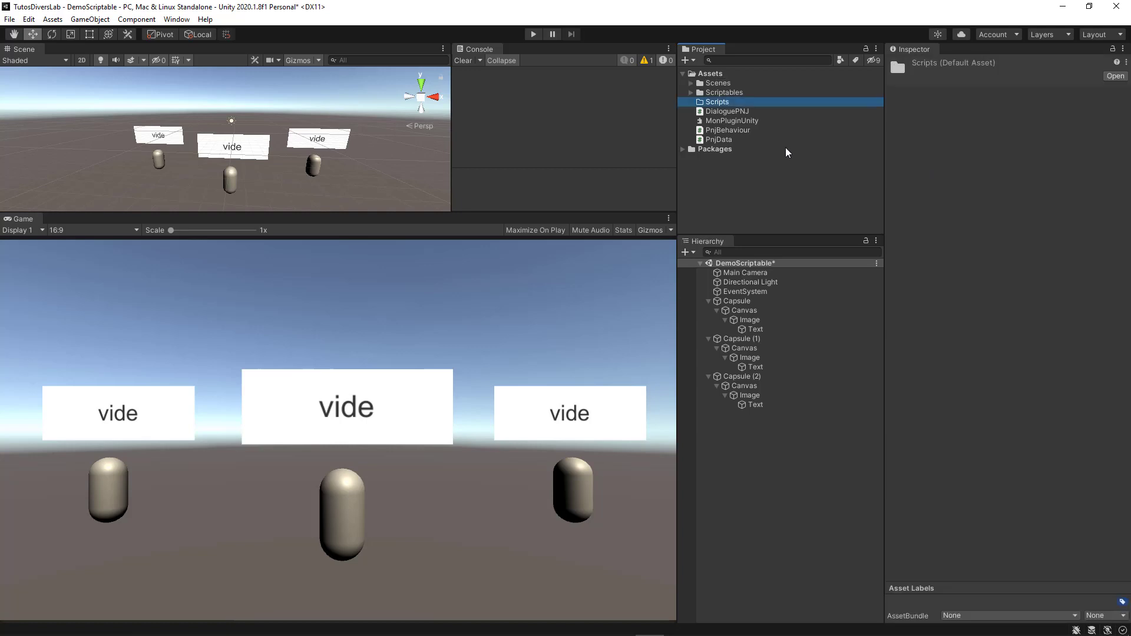
- Move DialoguePNJ, PnjBehaviour and PnjData into Scripts, then play the scene
{"action": "left_click", "coordinate": [729, 140]}
{"action": "left_click", "coordinate": [727, 130], "text": "ctrl"}
{"action": "left_click", "coordinate": [720, 110], "text": "ctrl"}
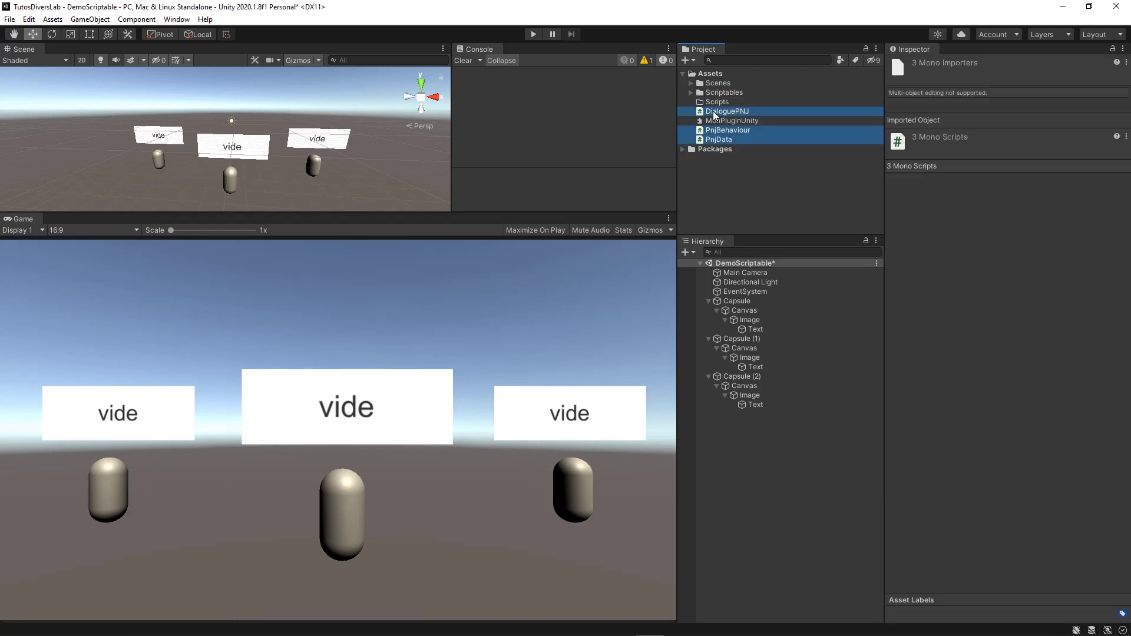
{"action": "left_click_drag", "start_coordinate": [716, 109], "coordinate": [717, 102]}
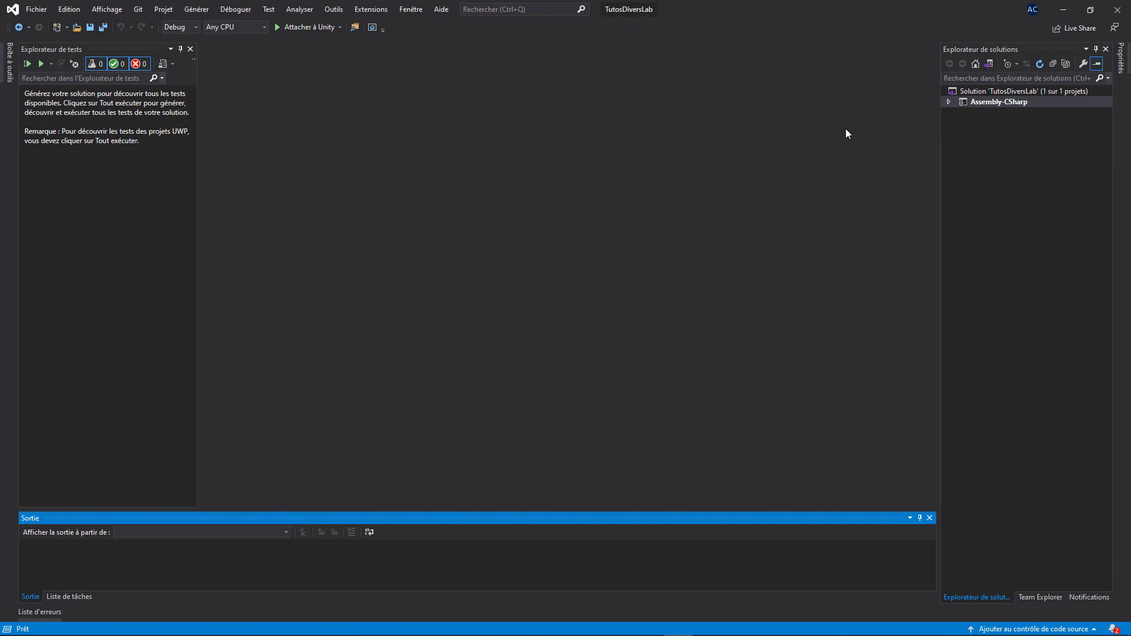
{"action": "key", "text": "alt+Tab"}
{"action": "key", "text": "ctrl+p"}
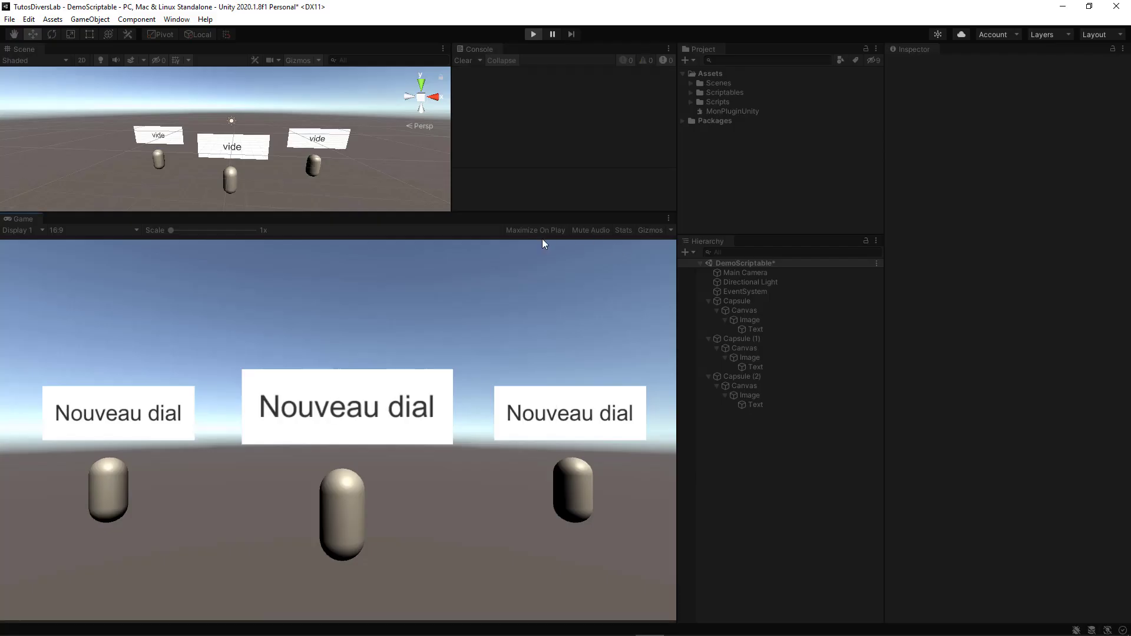